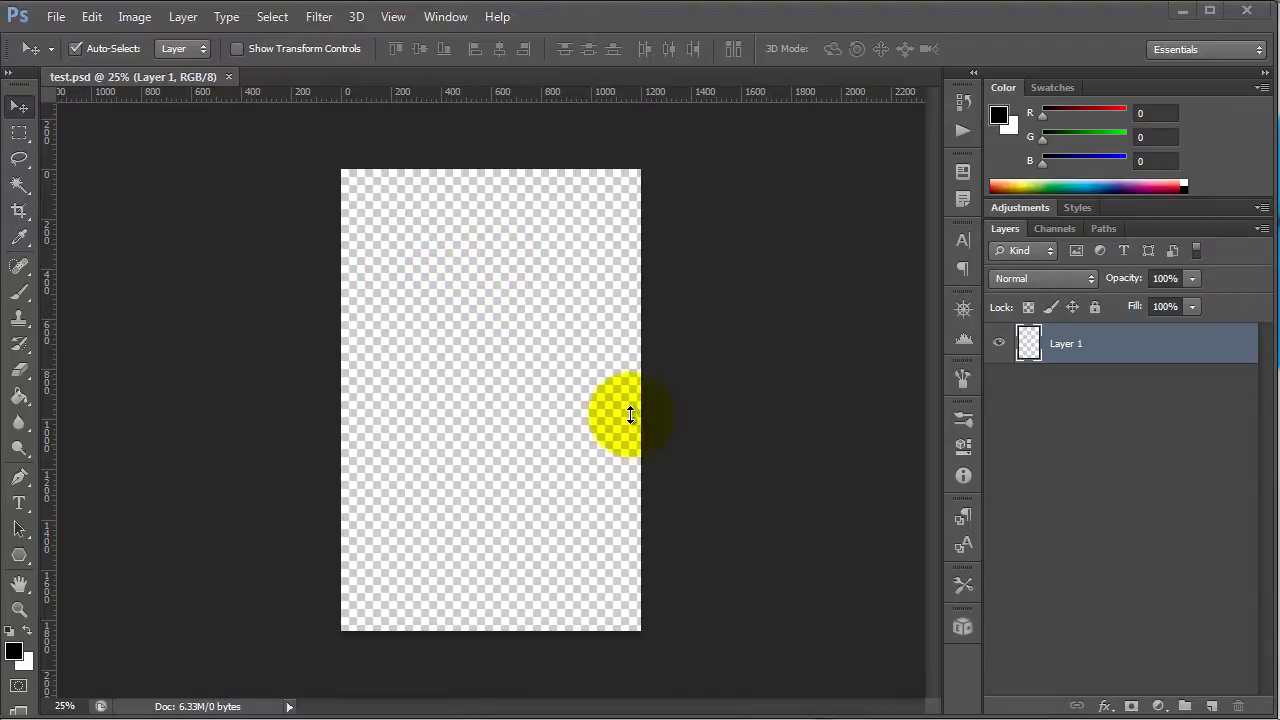
Step: Check the new document's background contents choices, then cancel creating the new document
click(733, 358)
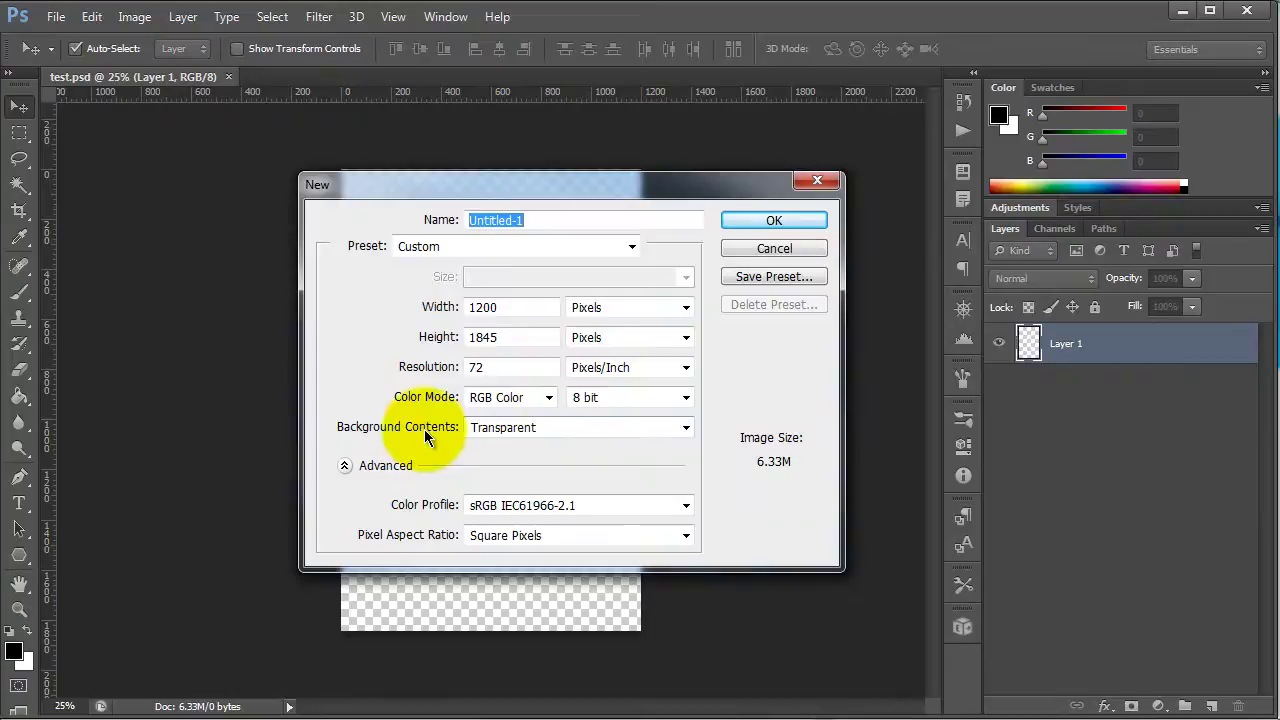
click(545, 430)
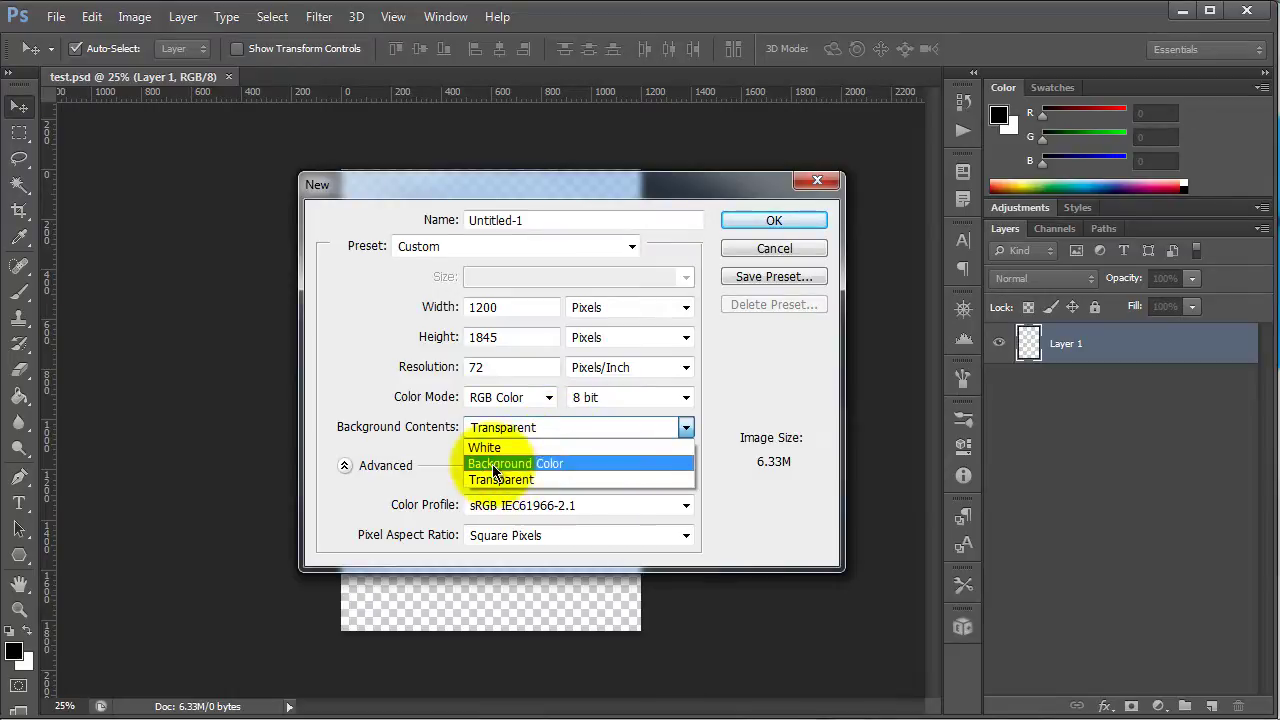
click(767, 252)
click(767, 252)
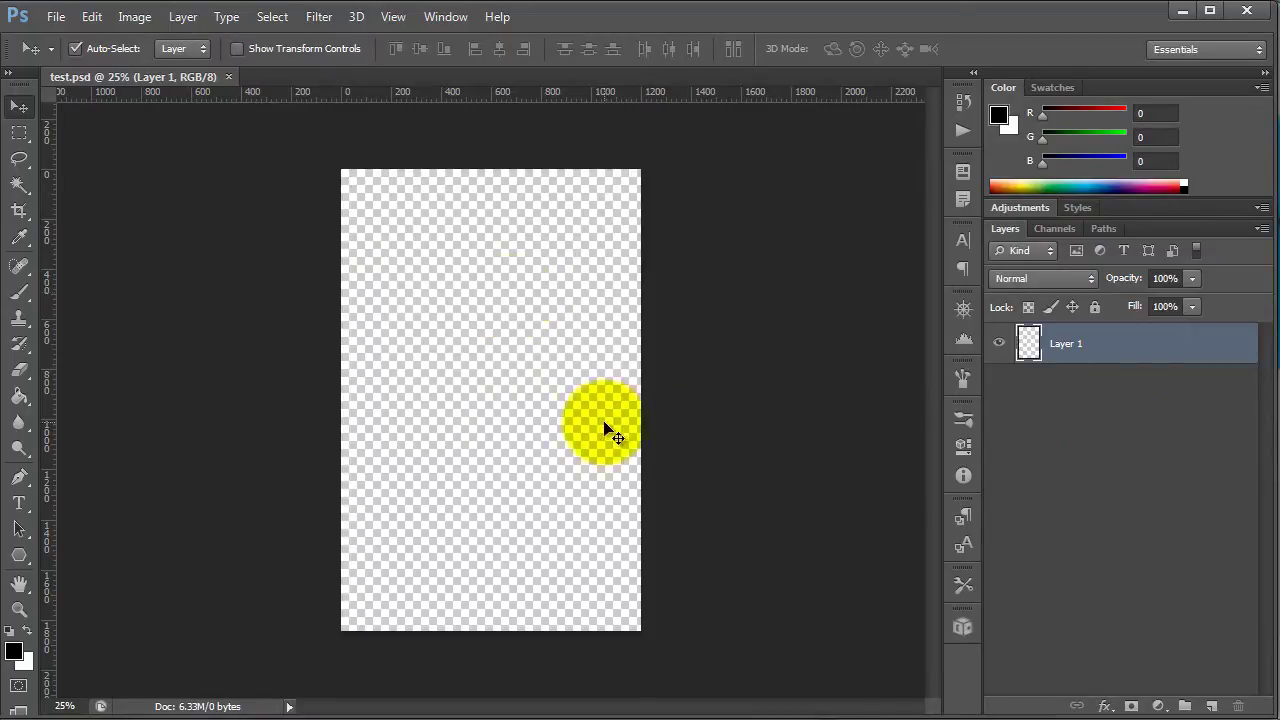
Step: Continue the Export Kit trial and export the document with HTML5 as the format
click(960, 630)
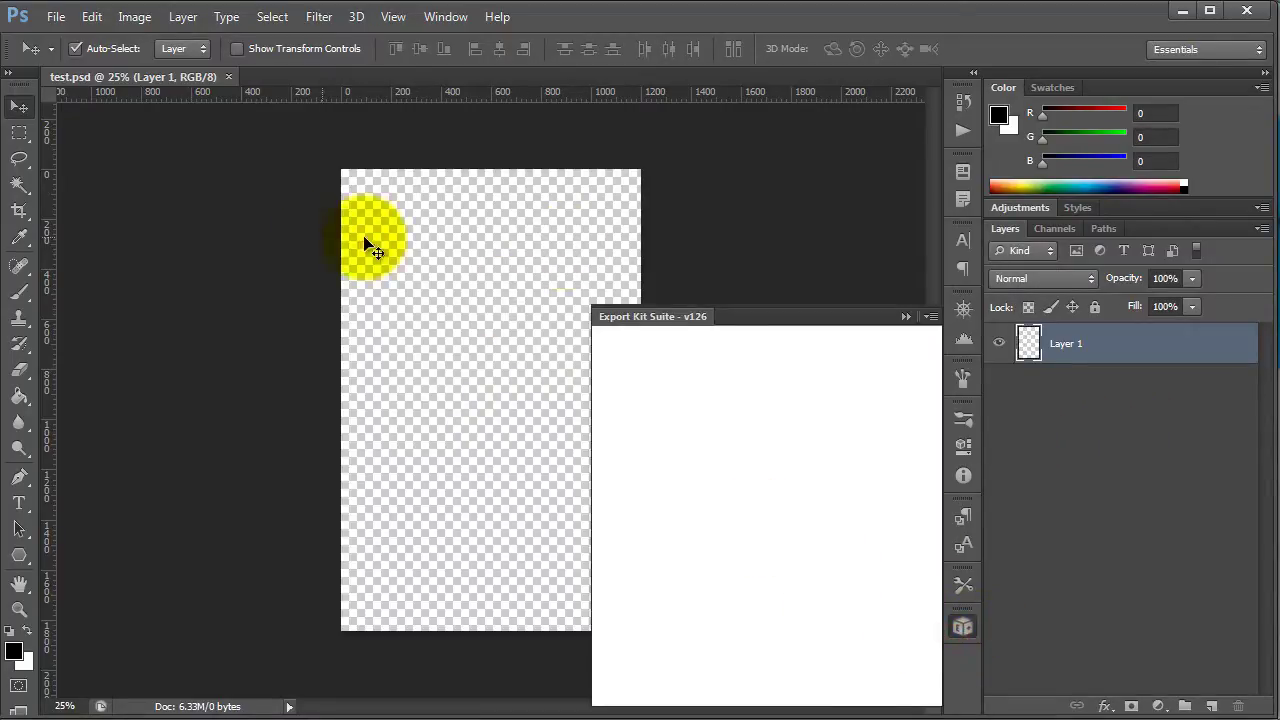
click(801, 687)
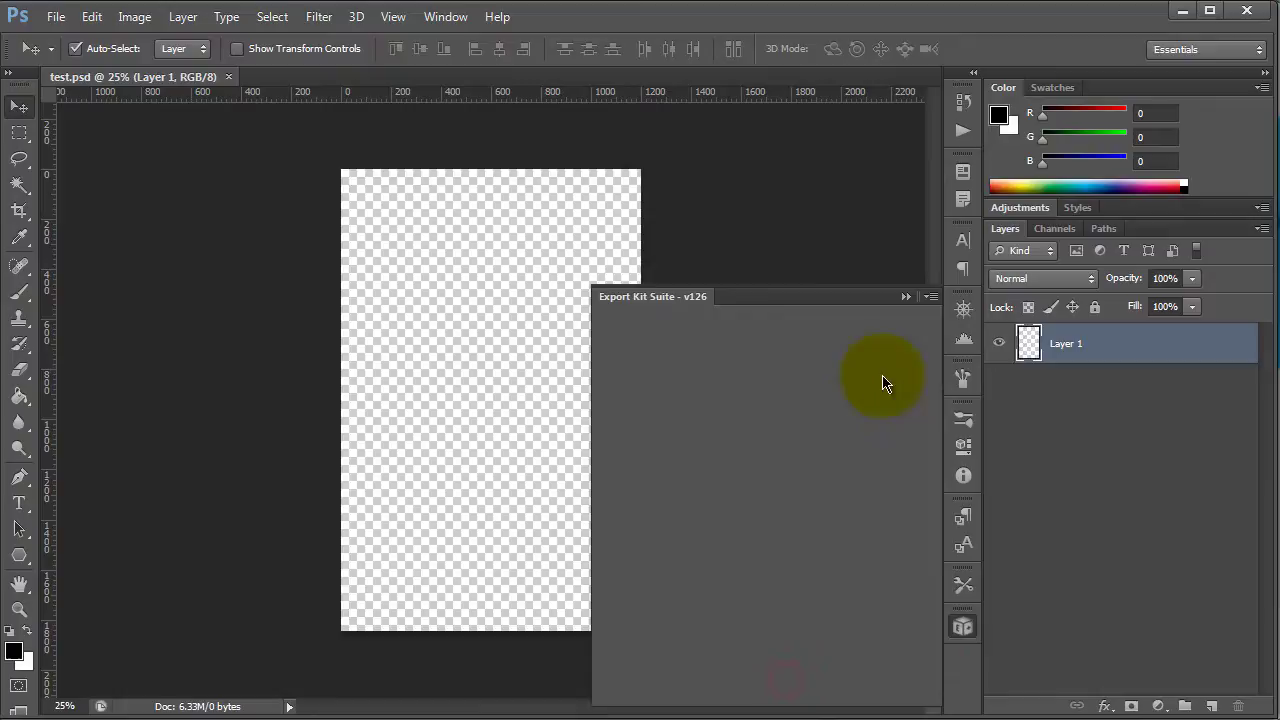
click(880, 321)
click(663, 232)
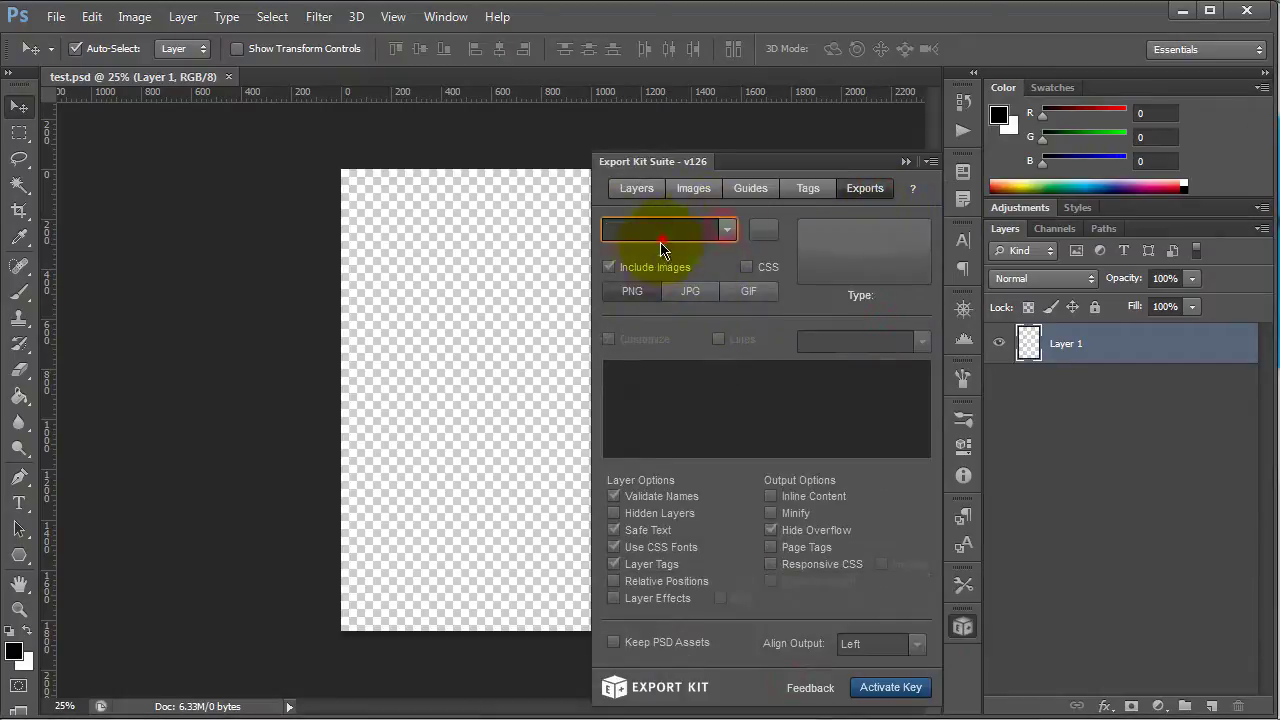
click(729, 229)
click(708, 252)
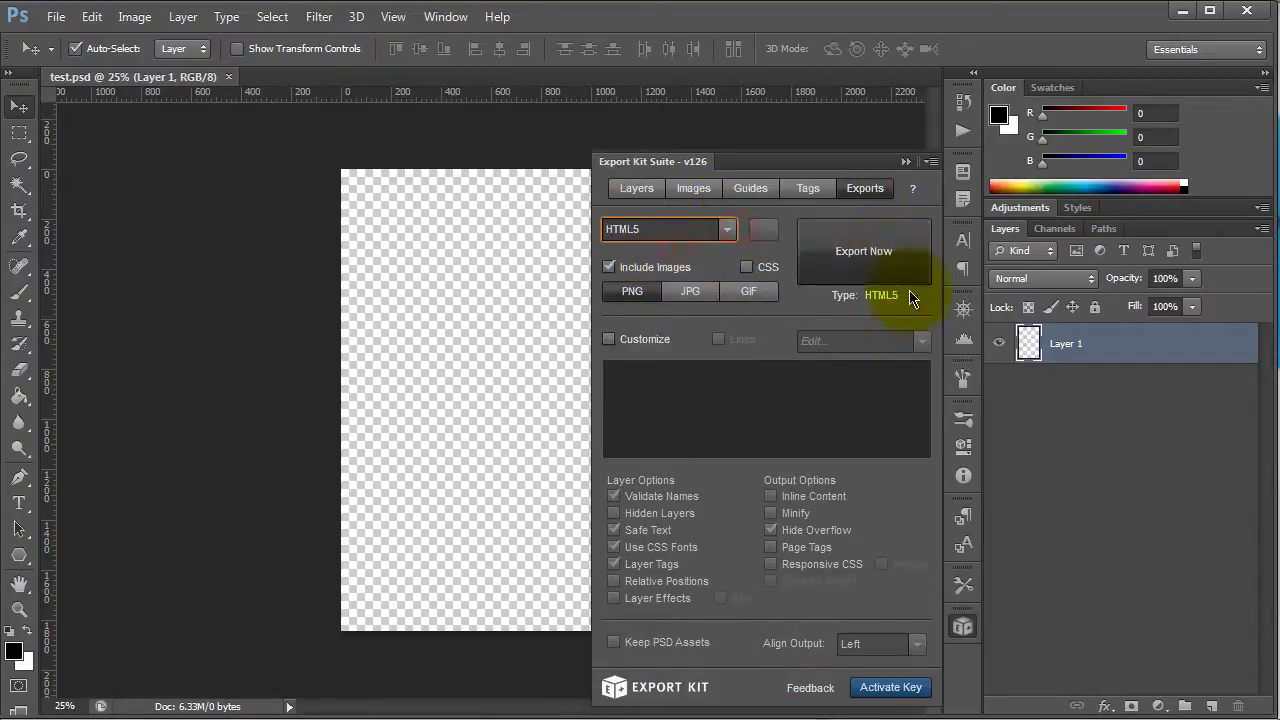
click(820, 251)
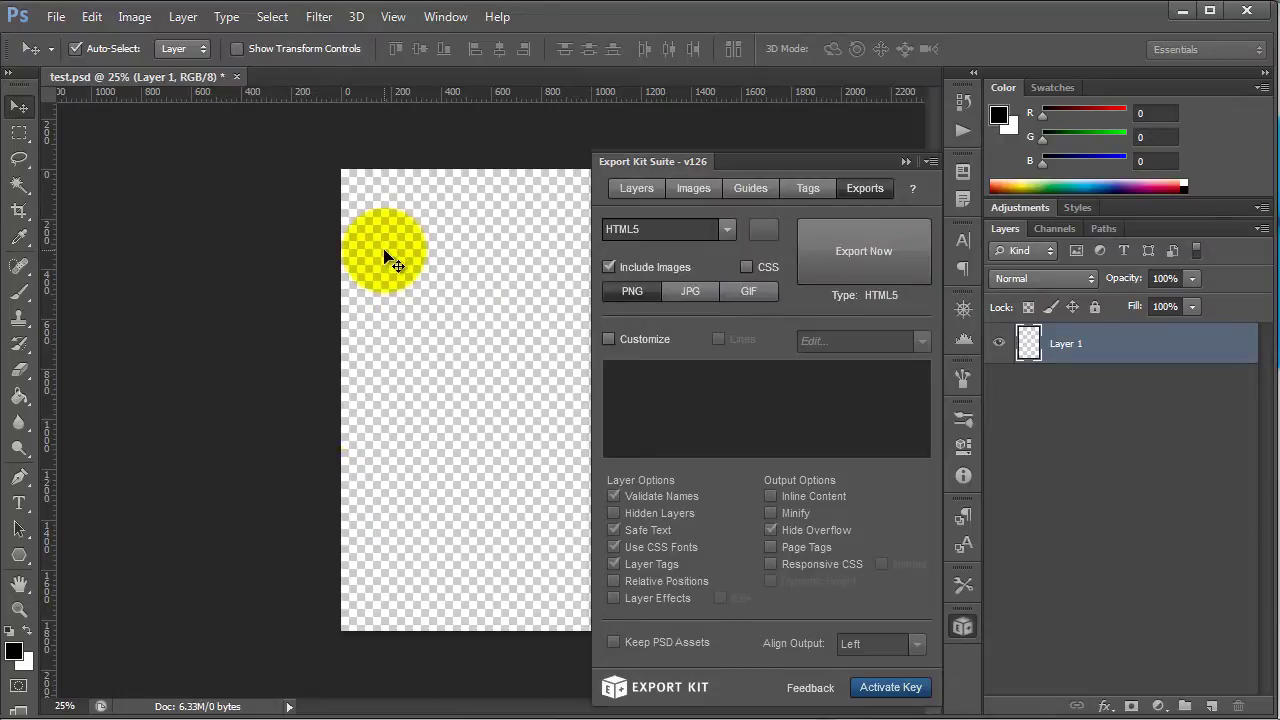
Step: Clear the Layer 1 selection and run the HTML5 export again
click(407, 323)
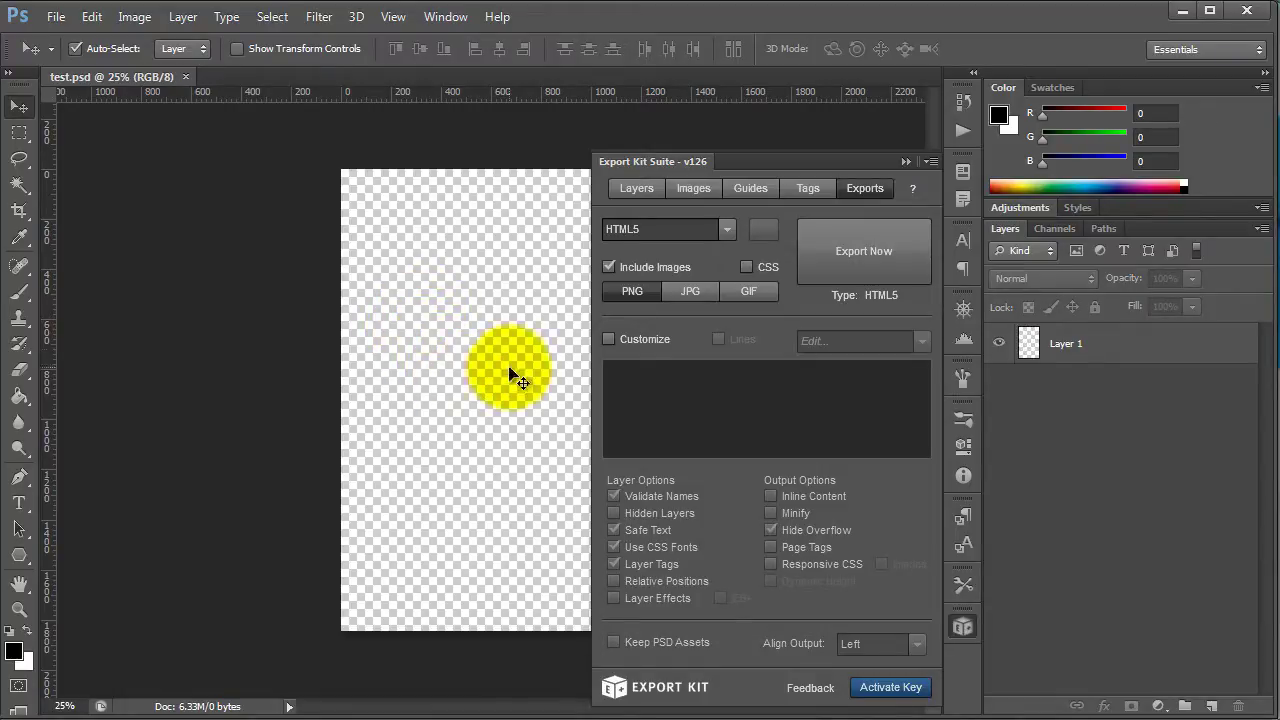
click(509, 371)
click(881, 256)
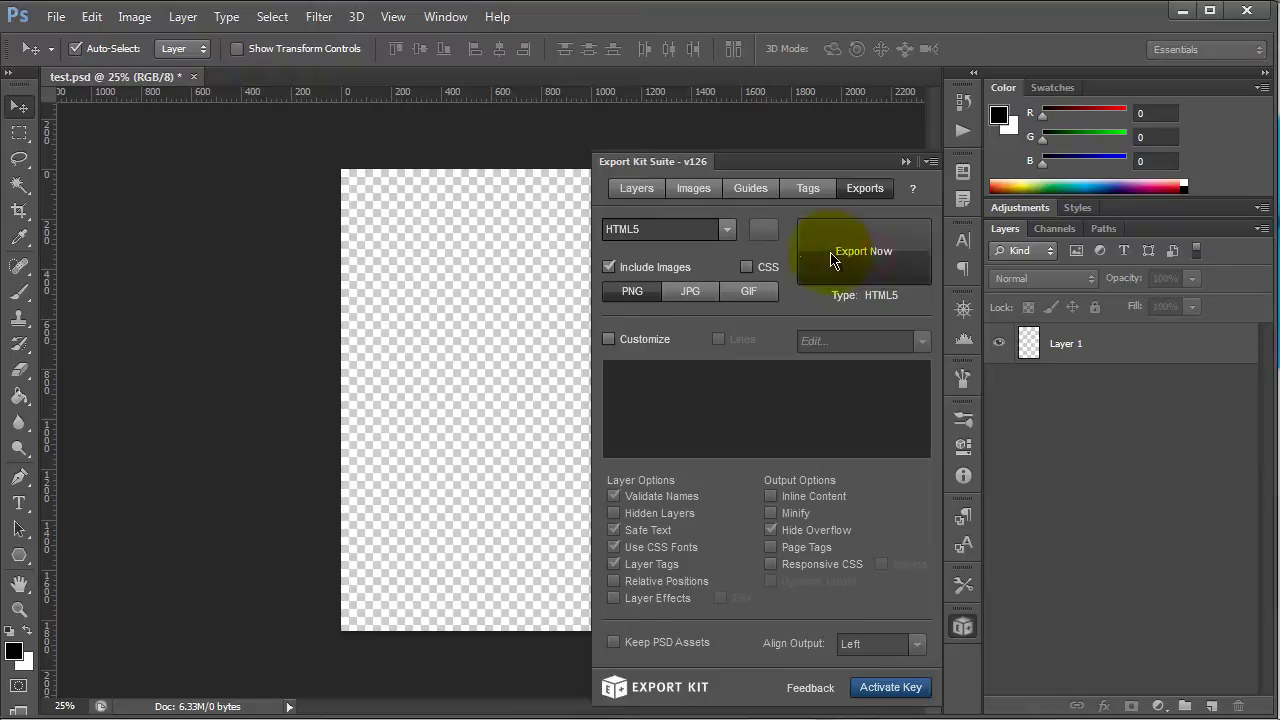
click(326, 278)
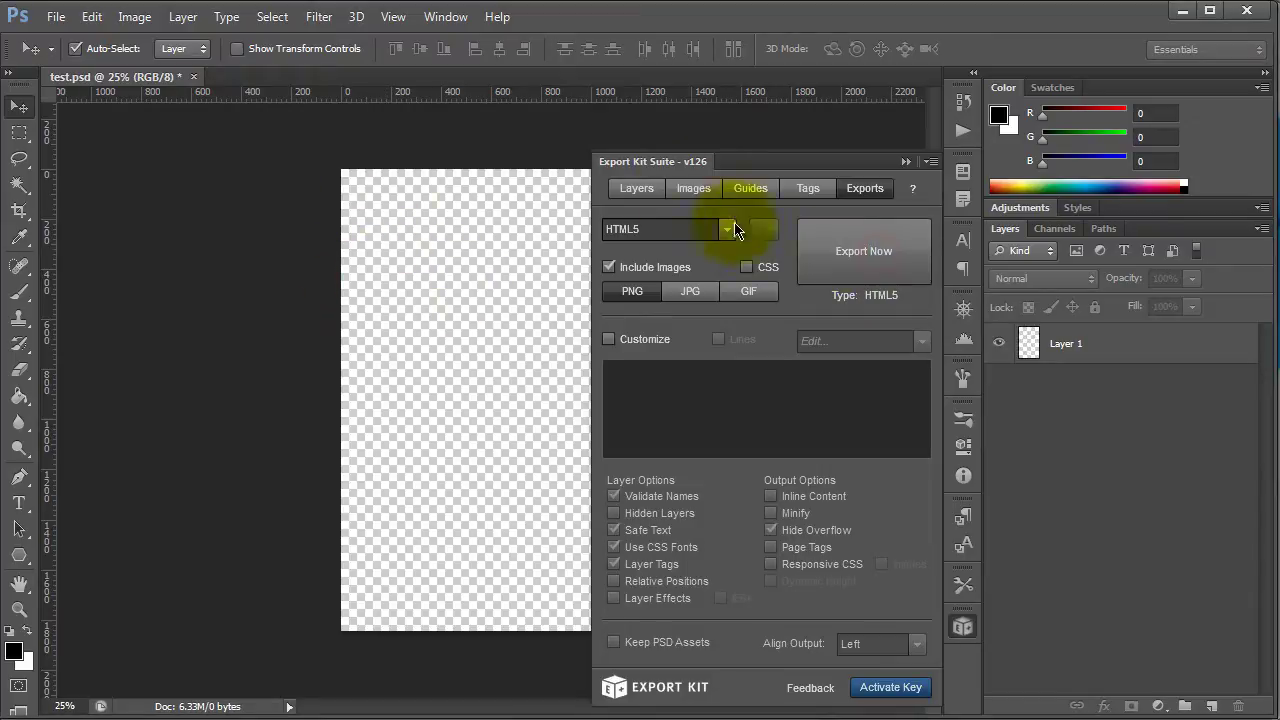
click(686, 229)
click(337, 234)
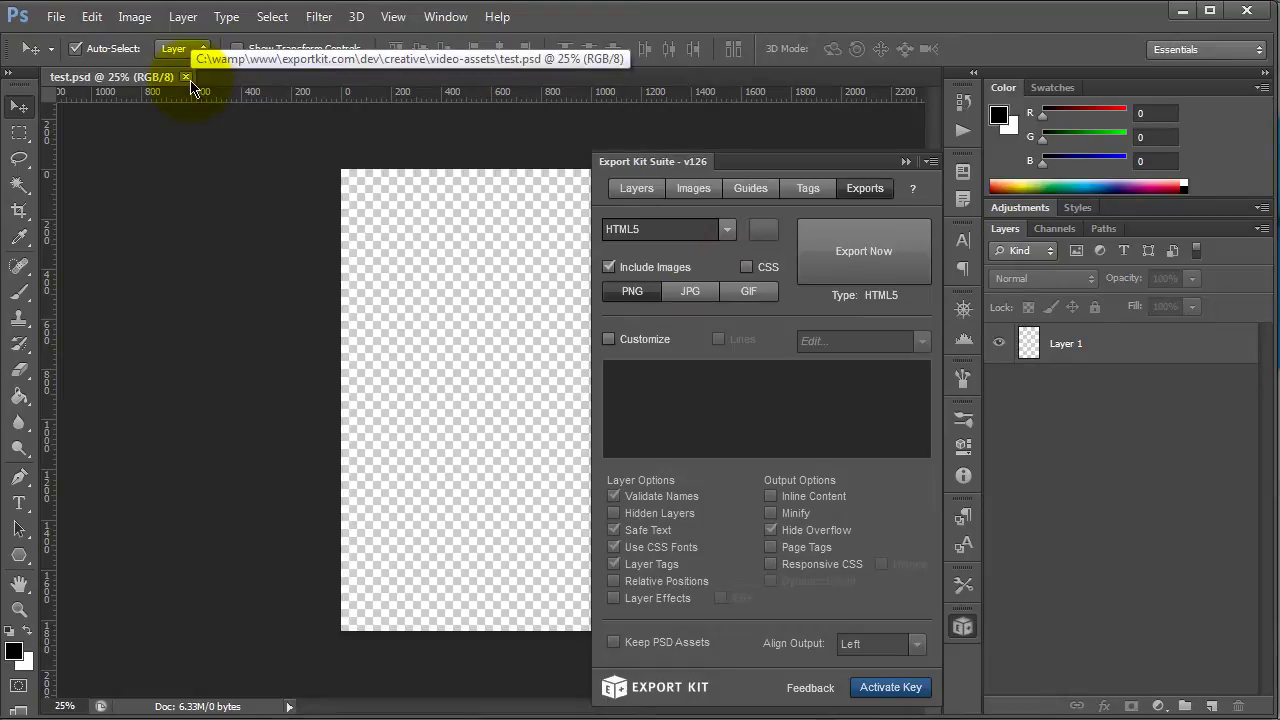
Step: Close test.psd and reopen it from the recent files list
click(186, 78)
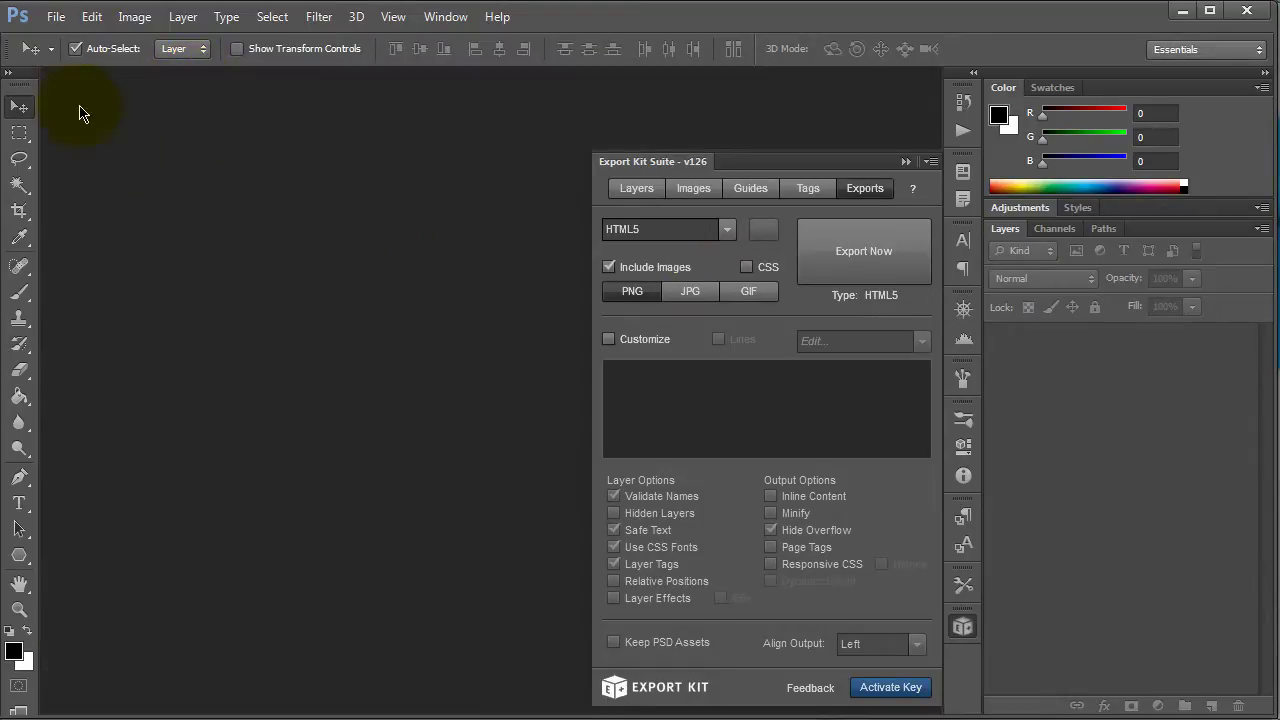
click(56, 16)
mouse_move(109, 151)
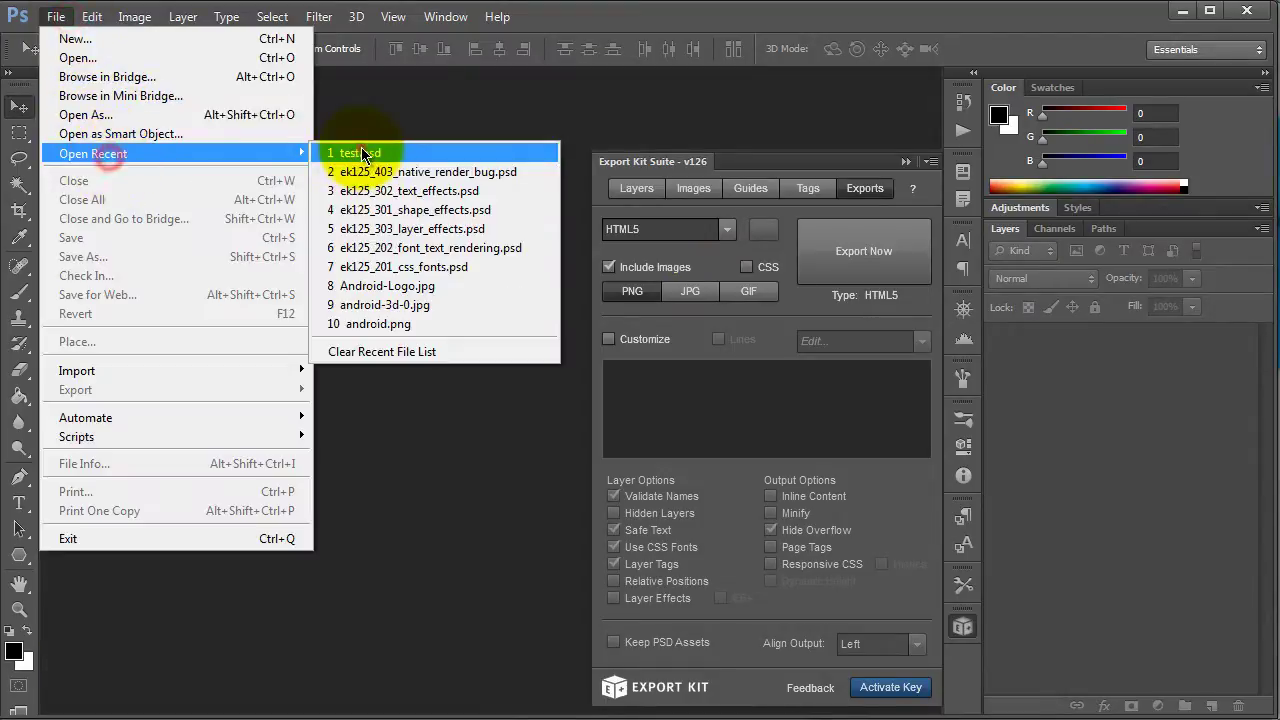
click(360, 149)
Step: Deselect Layer 1, export to HTML5 again, then reselect Layer 1
click(428, 356)
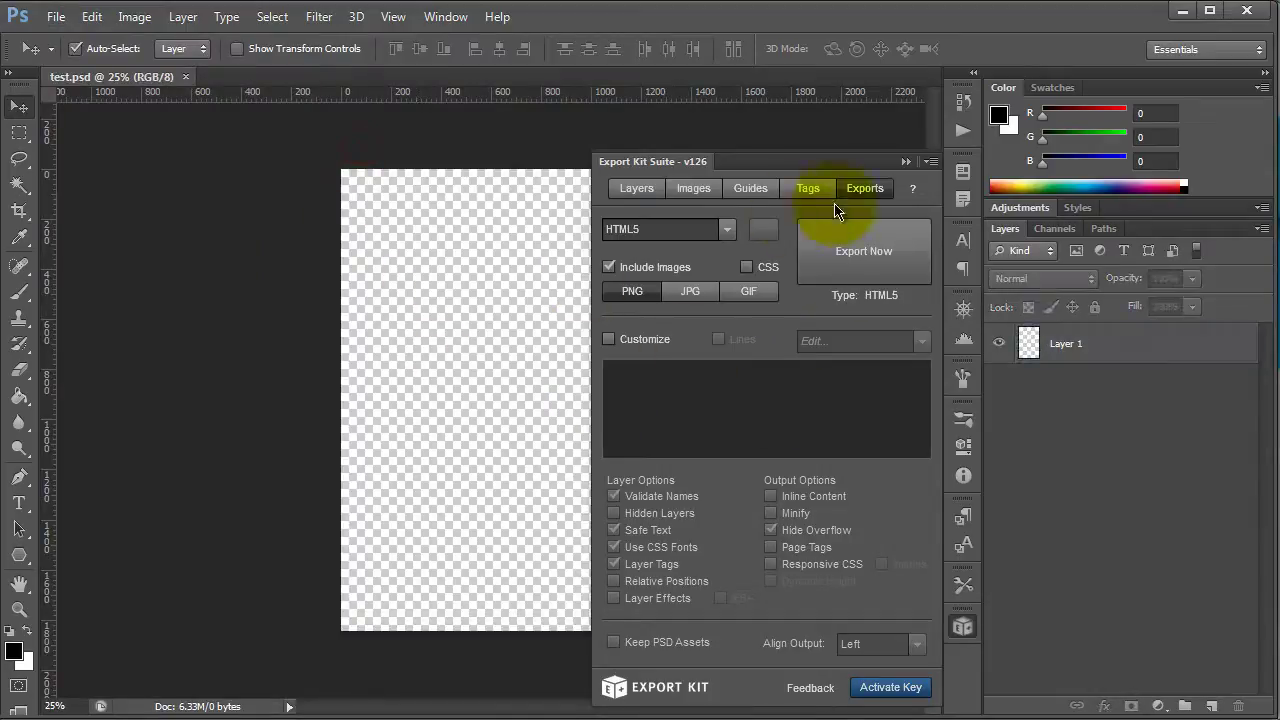
click(847, 280)
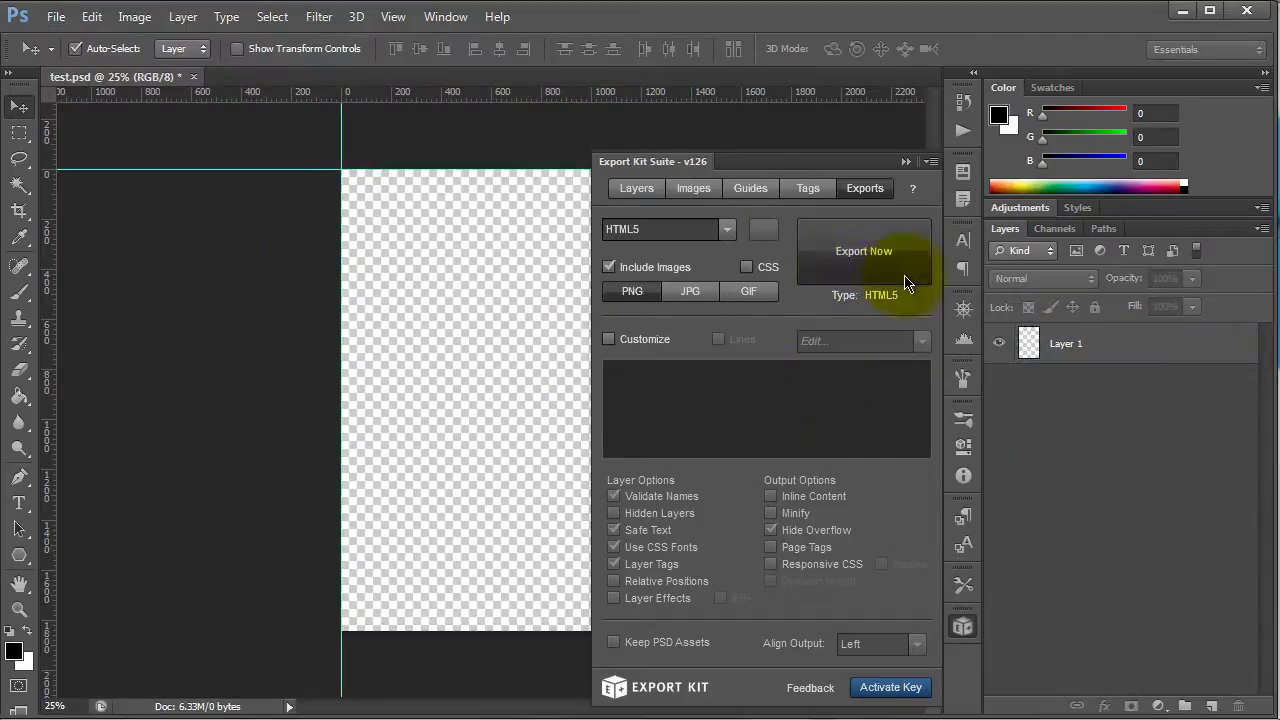
click(428, 285)
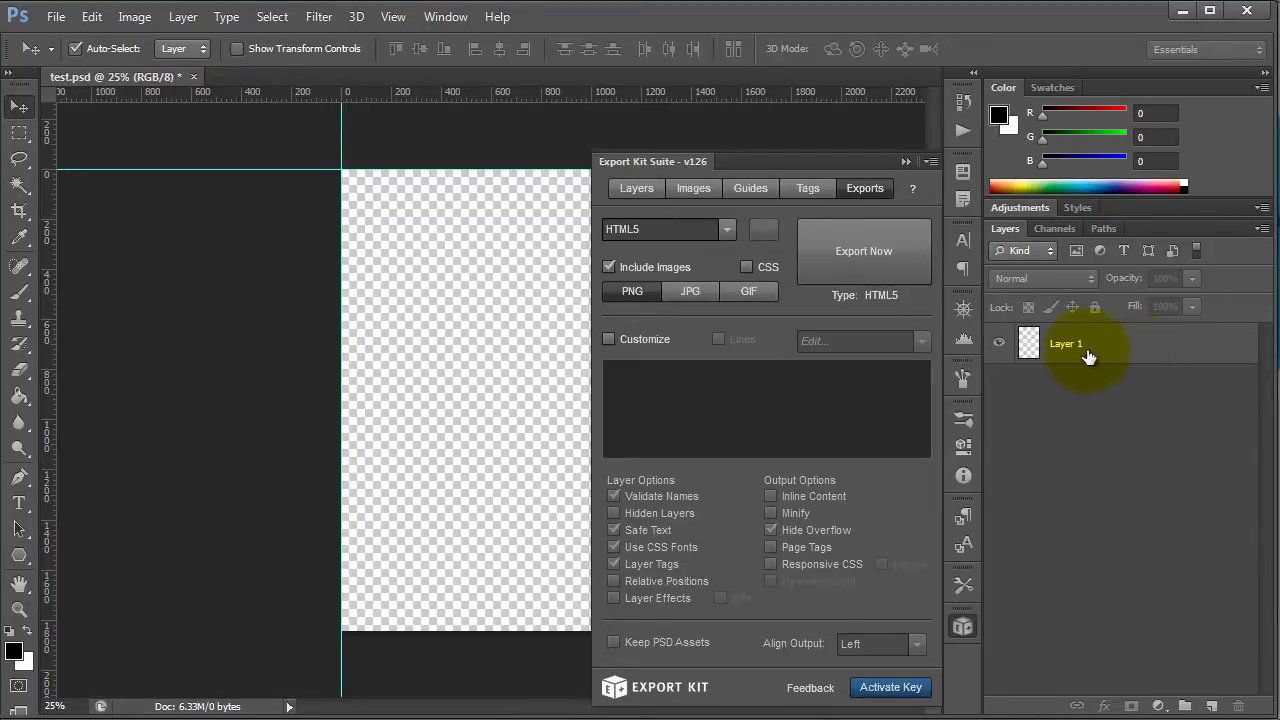
click(1085, 357)
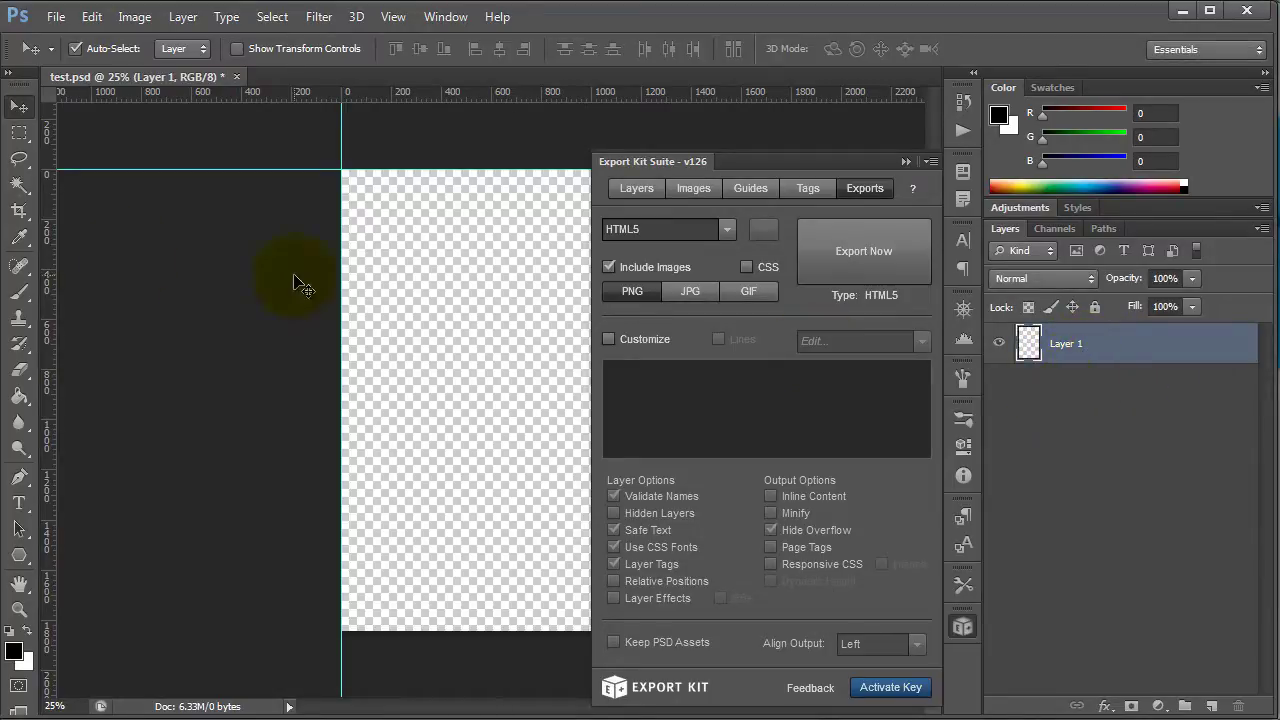
Step: Type a trial 'Text Layer' text, move it toward the centre, then delete it
click(19, 503)
click(411, 326)
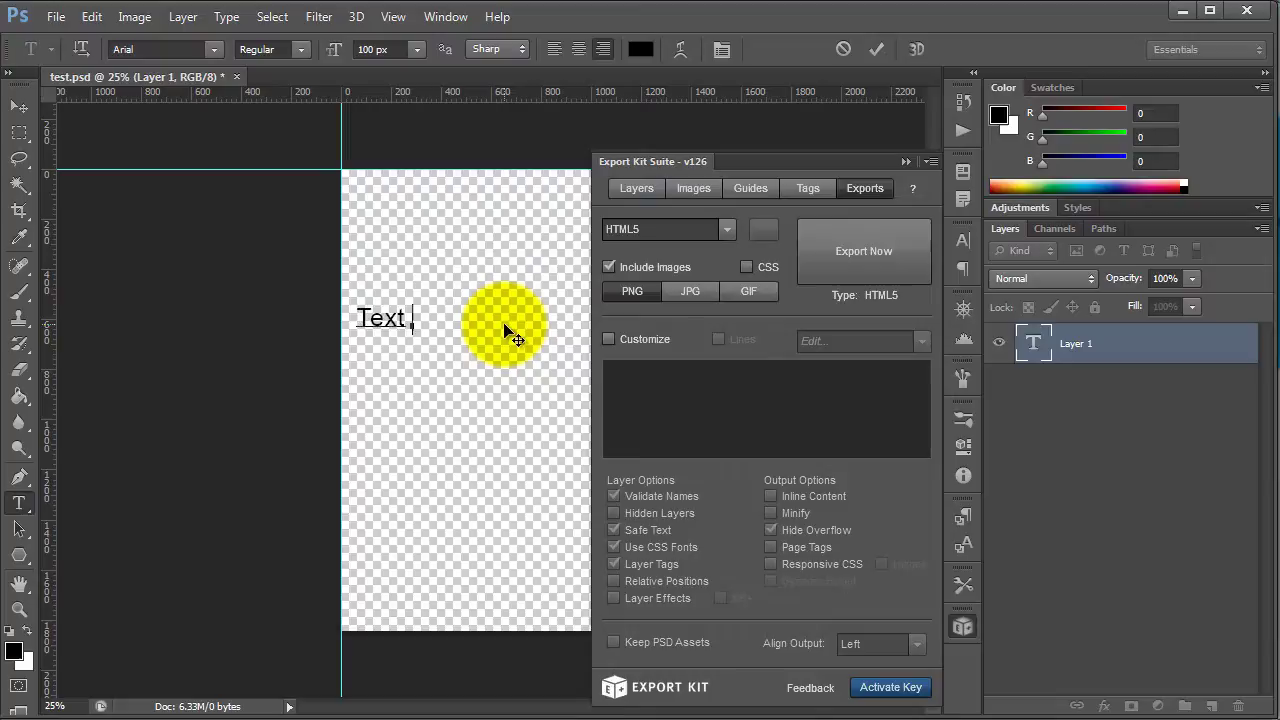
text(Text Layer)
key(ctrl+Return)
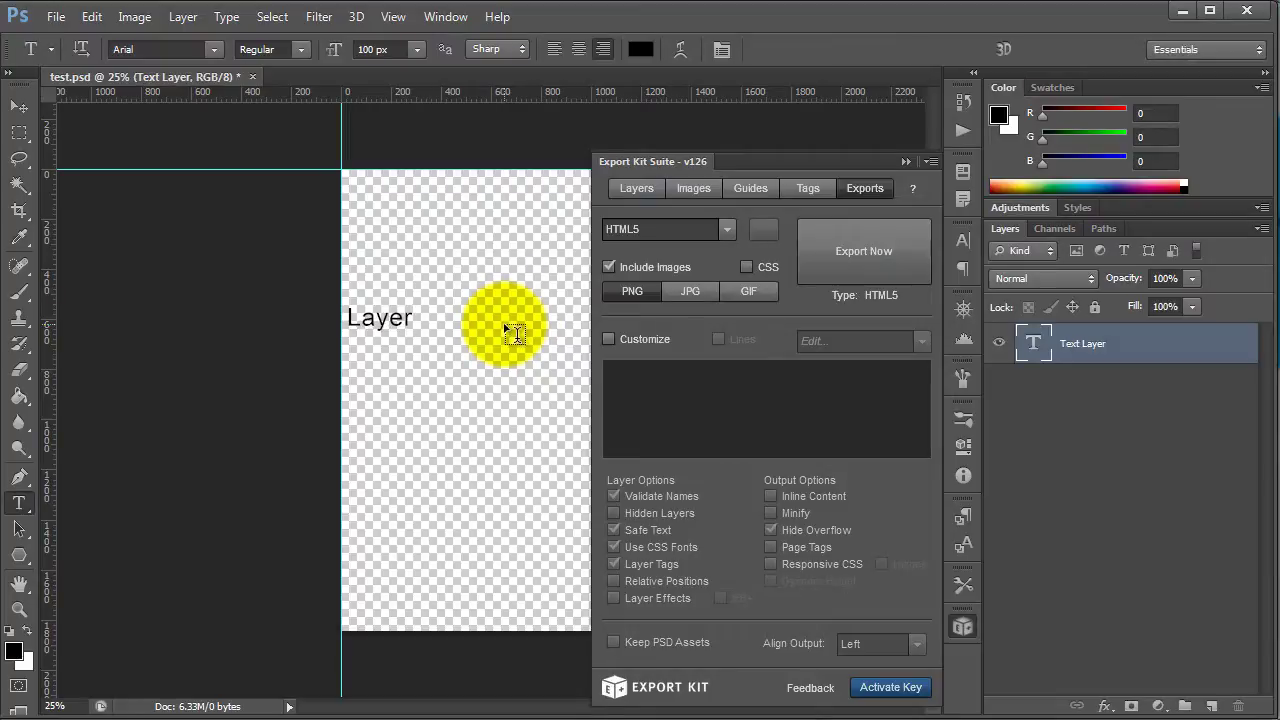
key(v)
drag(387, 323, 490, 300)
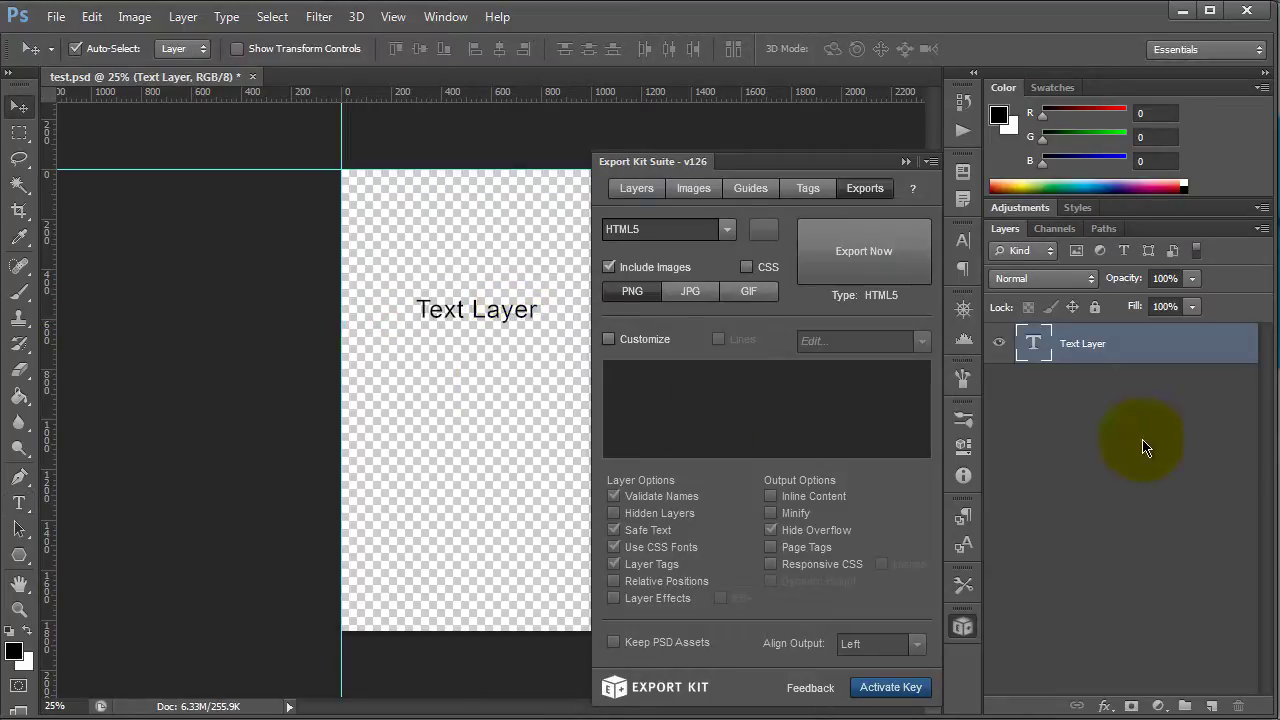
key(Delete)
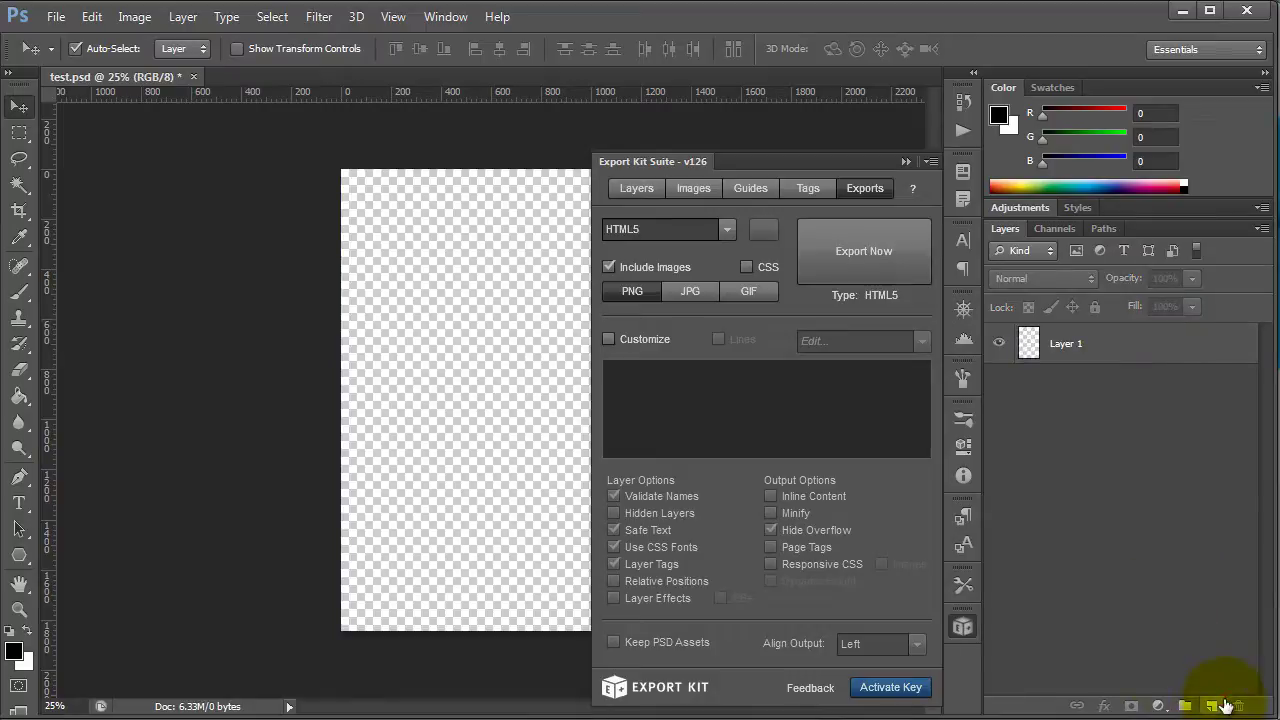
Step: Add Layer 2, type 'Text Layer' on the canvas, save, and export to HTML5
click(1224, 705)
double_click(1062, 343)
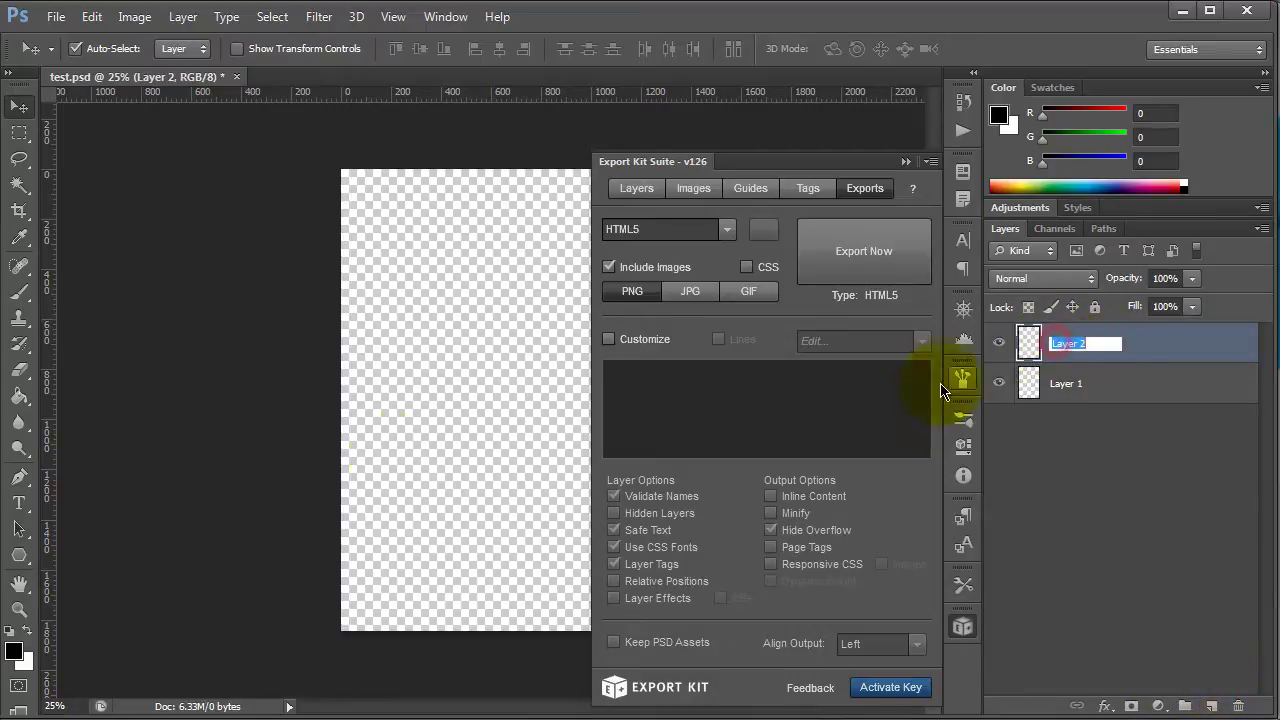
key(t)
click(431, 303)
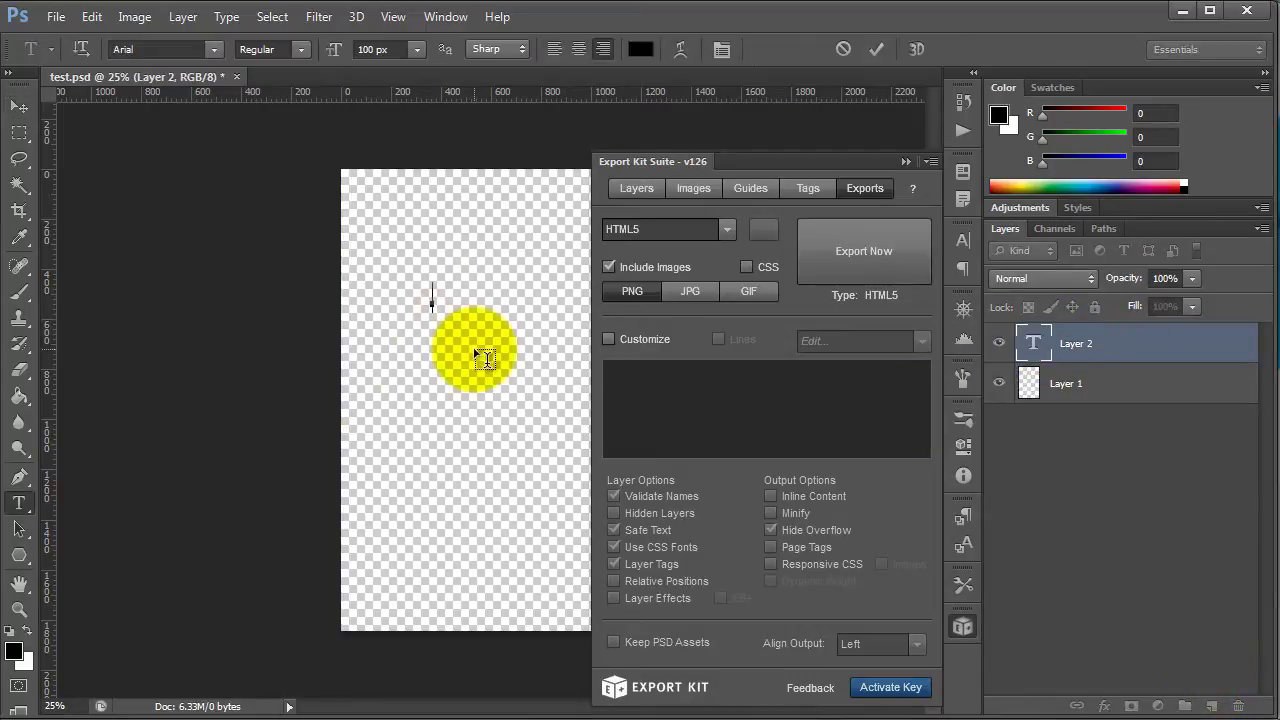
text(Text Layer)
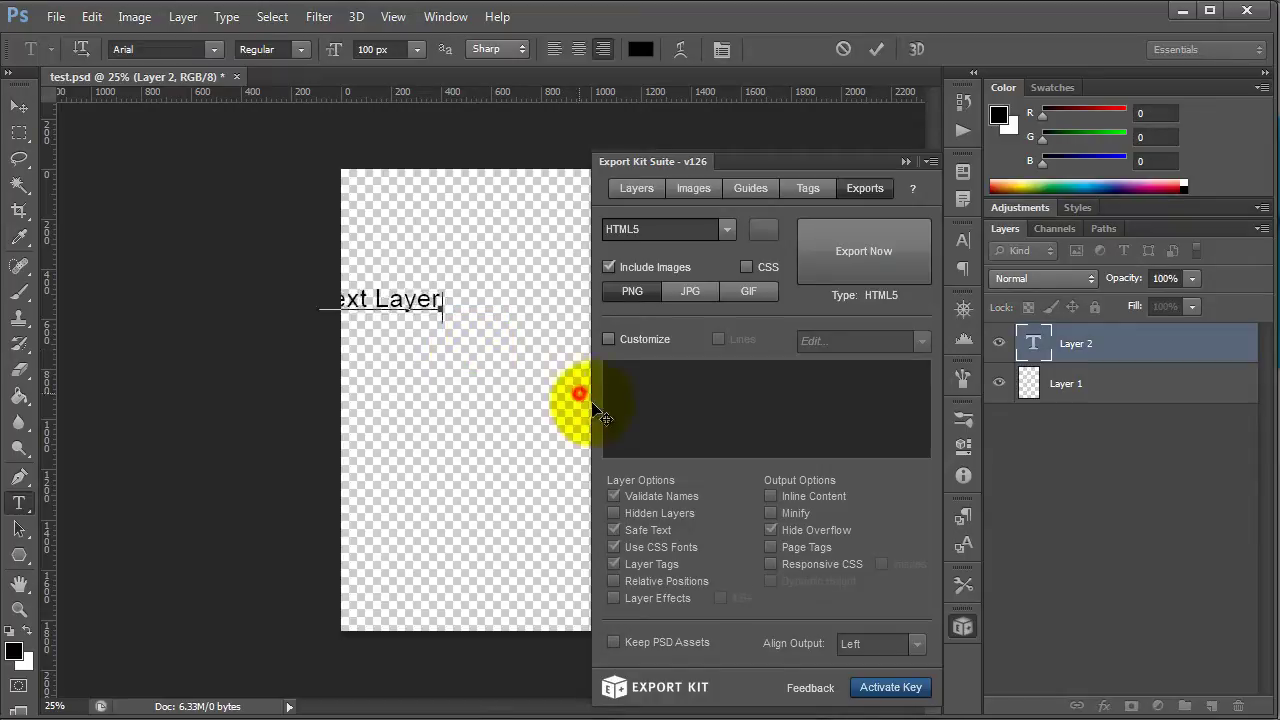
drag(580, 394, 640, 411)
key(ctrl+Return)
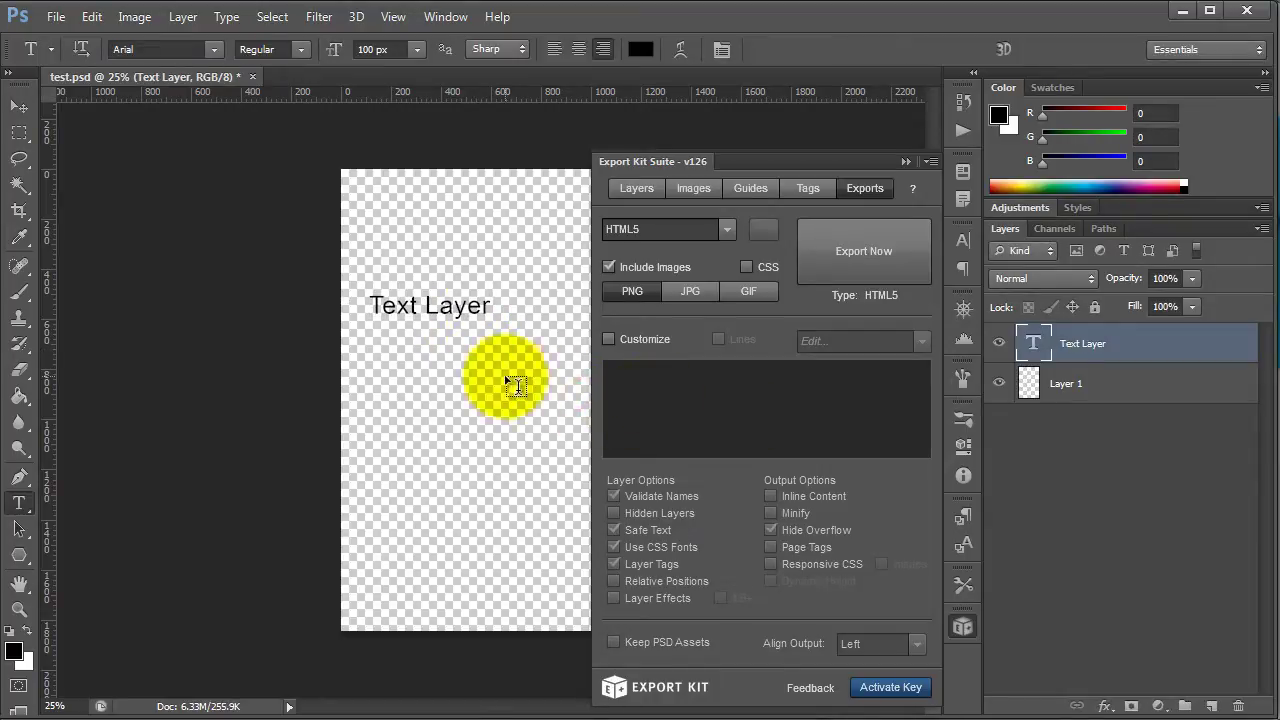
key(ctrl+s)
click(857, 251)
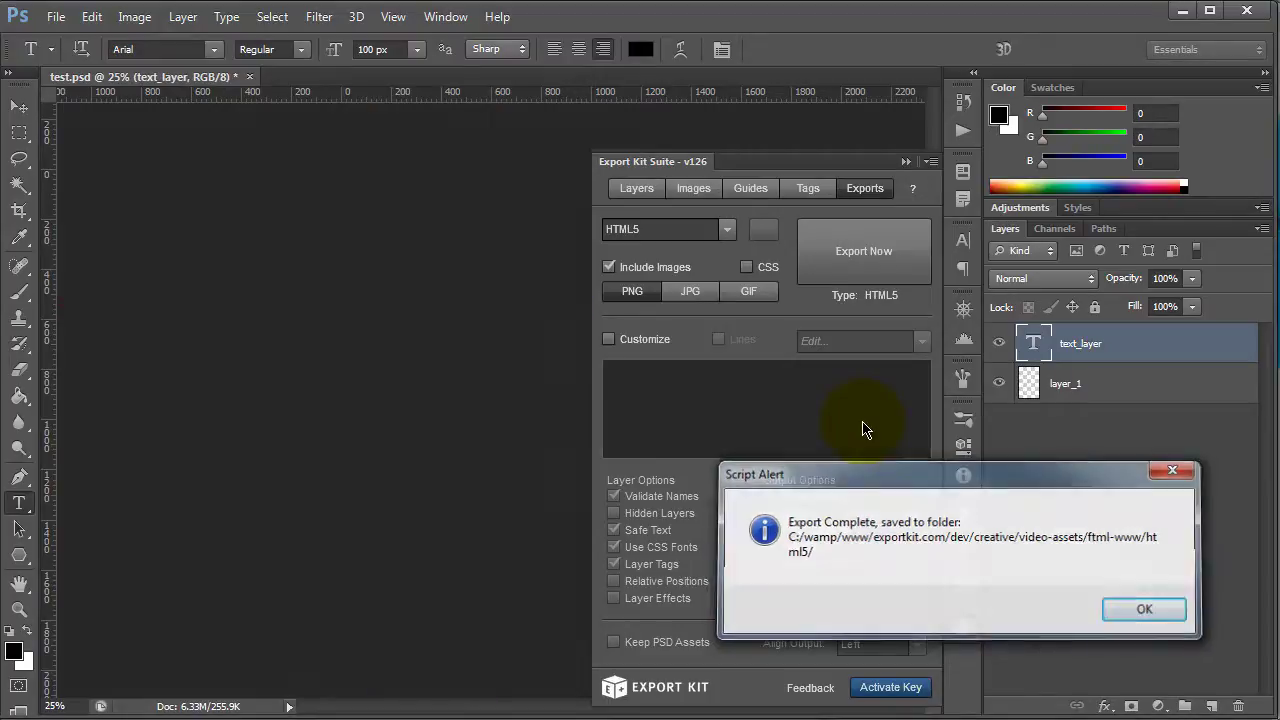
Step: Dismiss the export alert, browse the html5 and skins > test folders, and preview layer_1.png
key(Return)
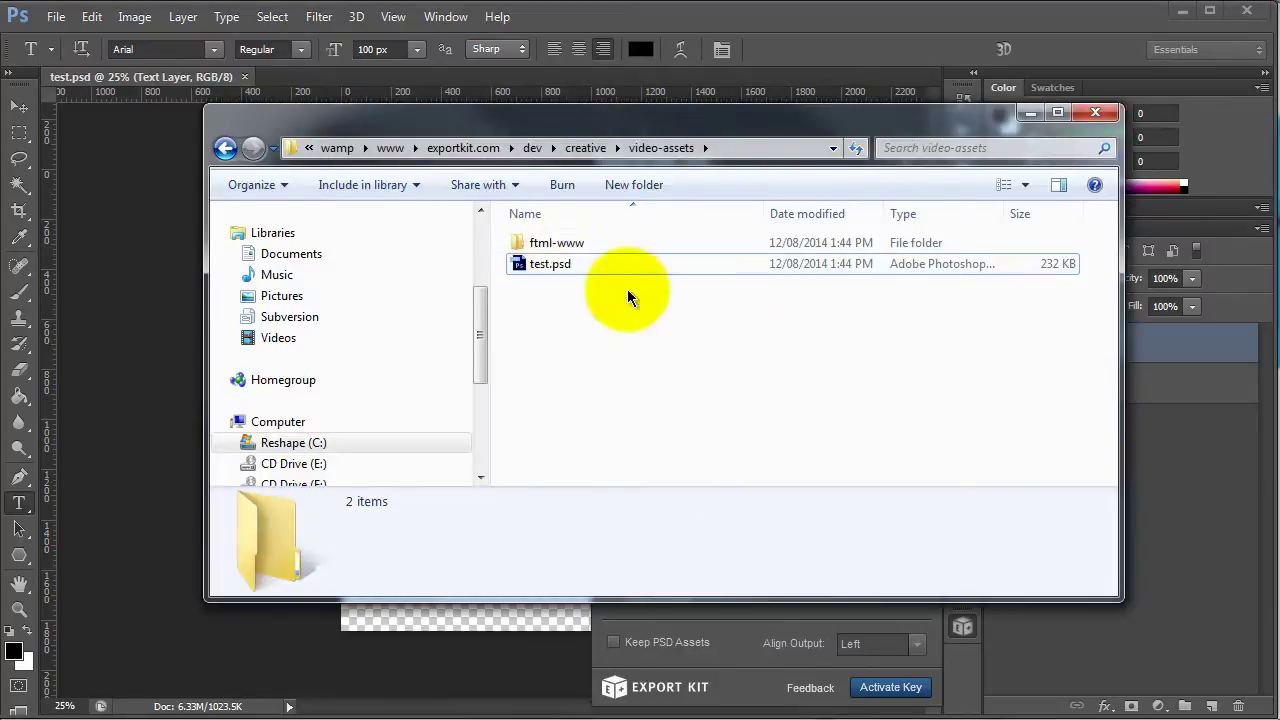
double_click(557, 243)
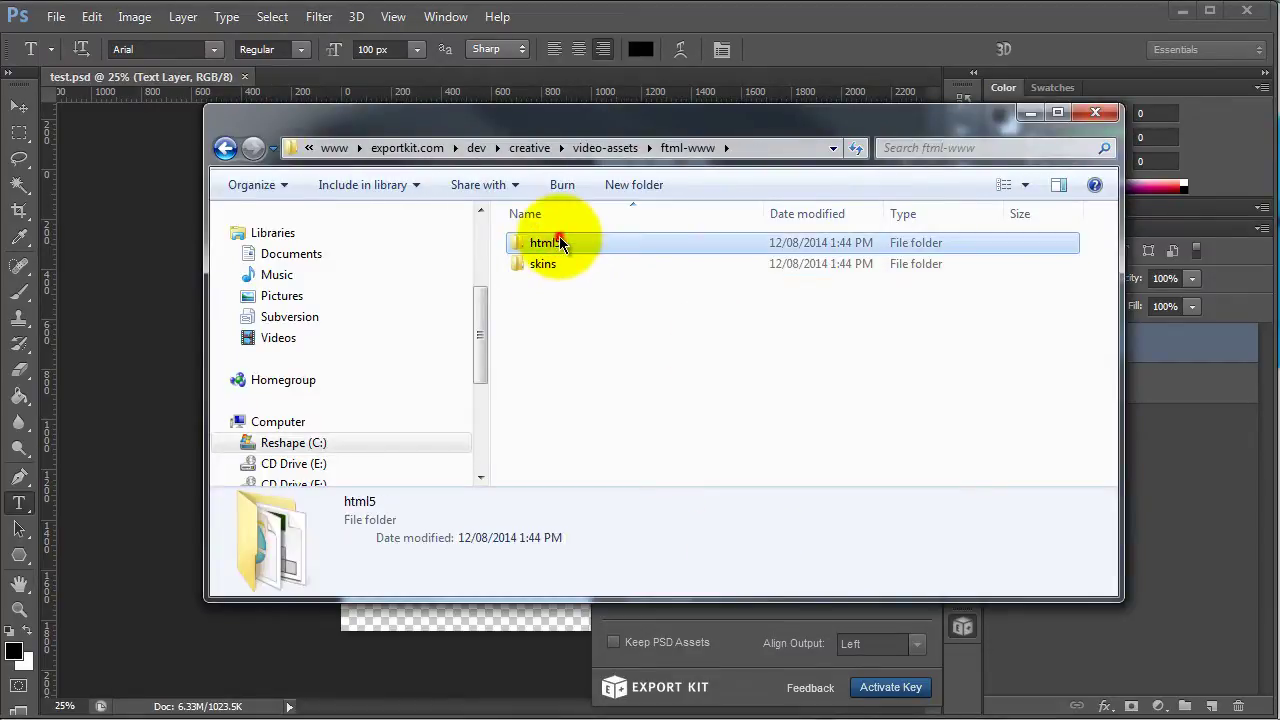
double_click(559, 241)
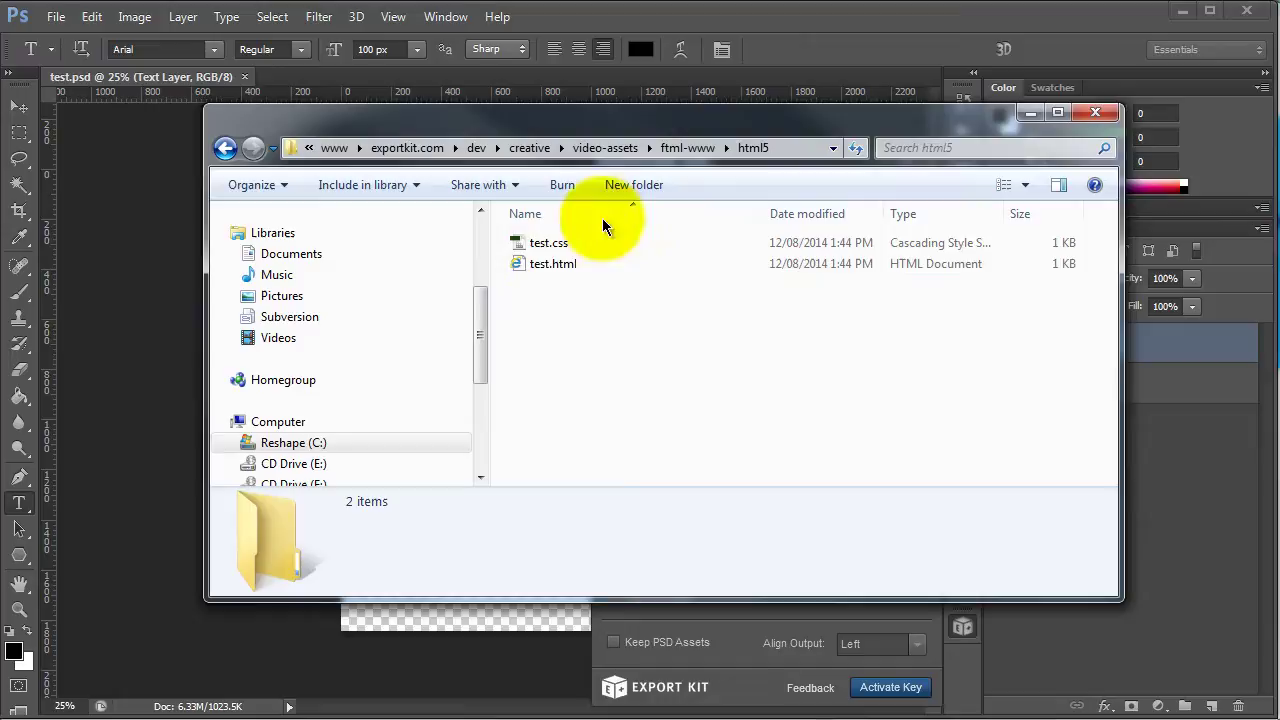
key(BackSpace)
double_click(545, 265)
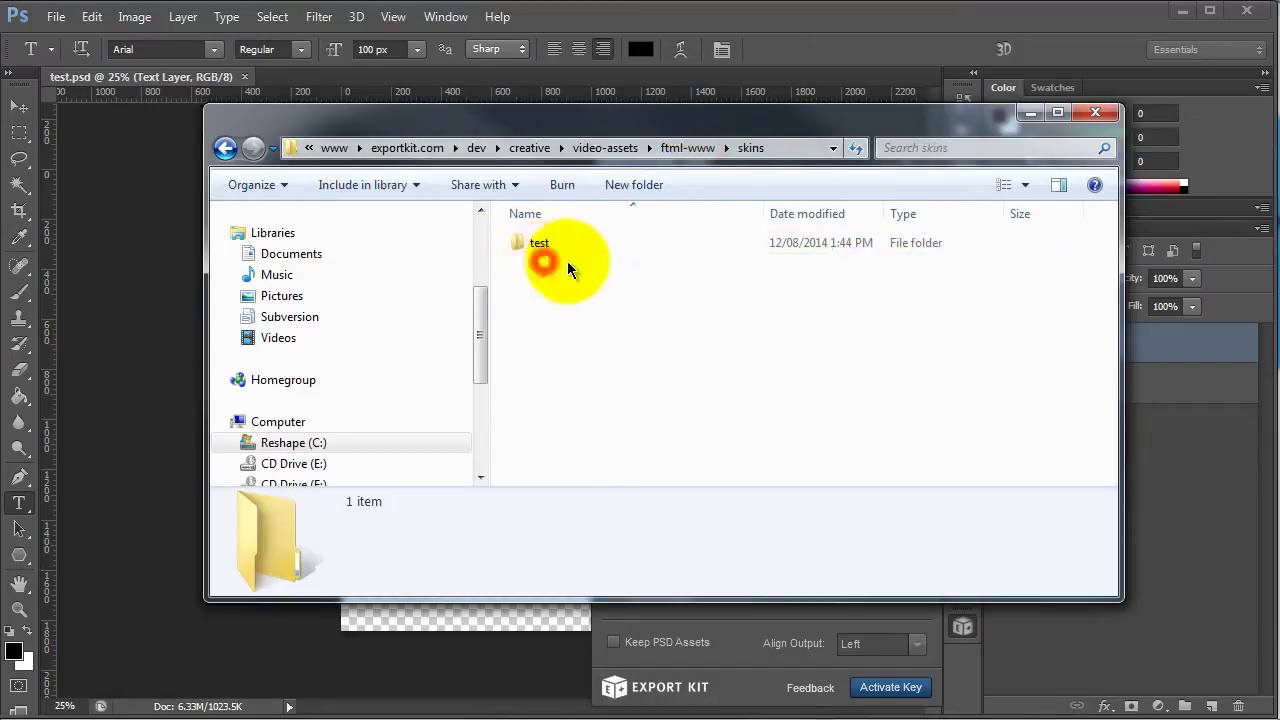
double_click(555, 242)
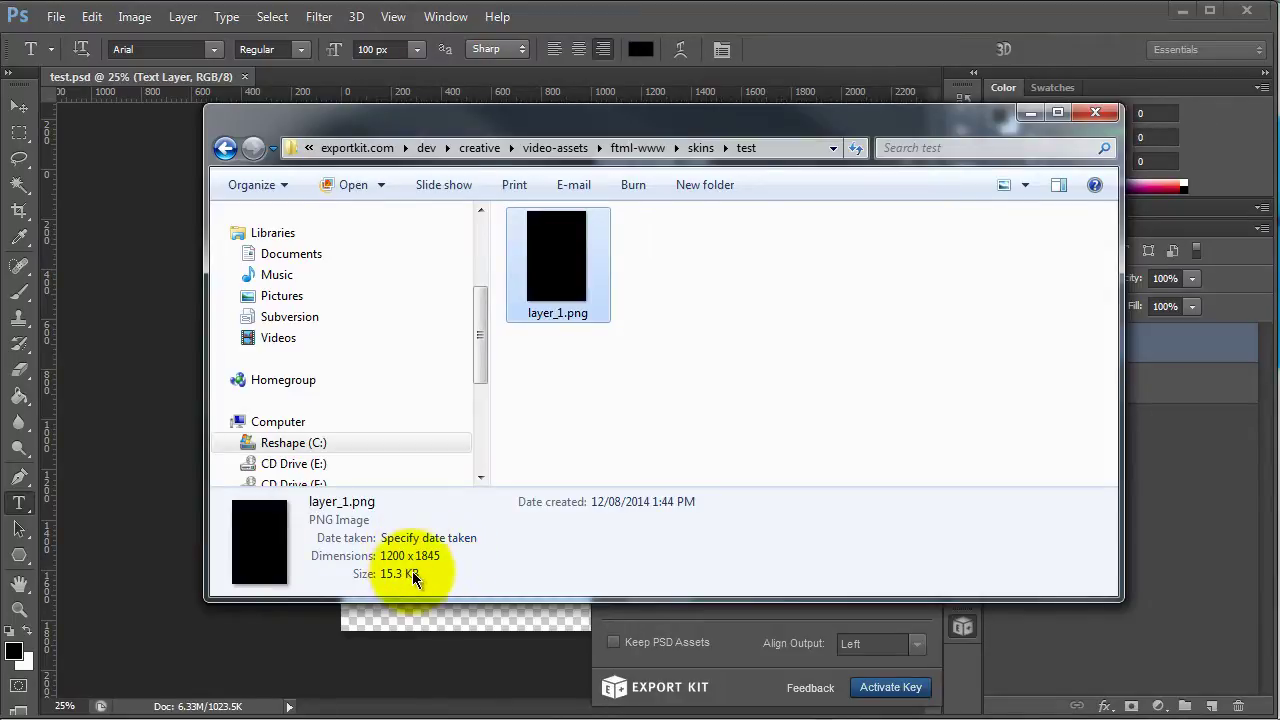
click(550, 248)
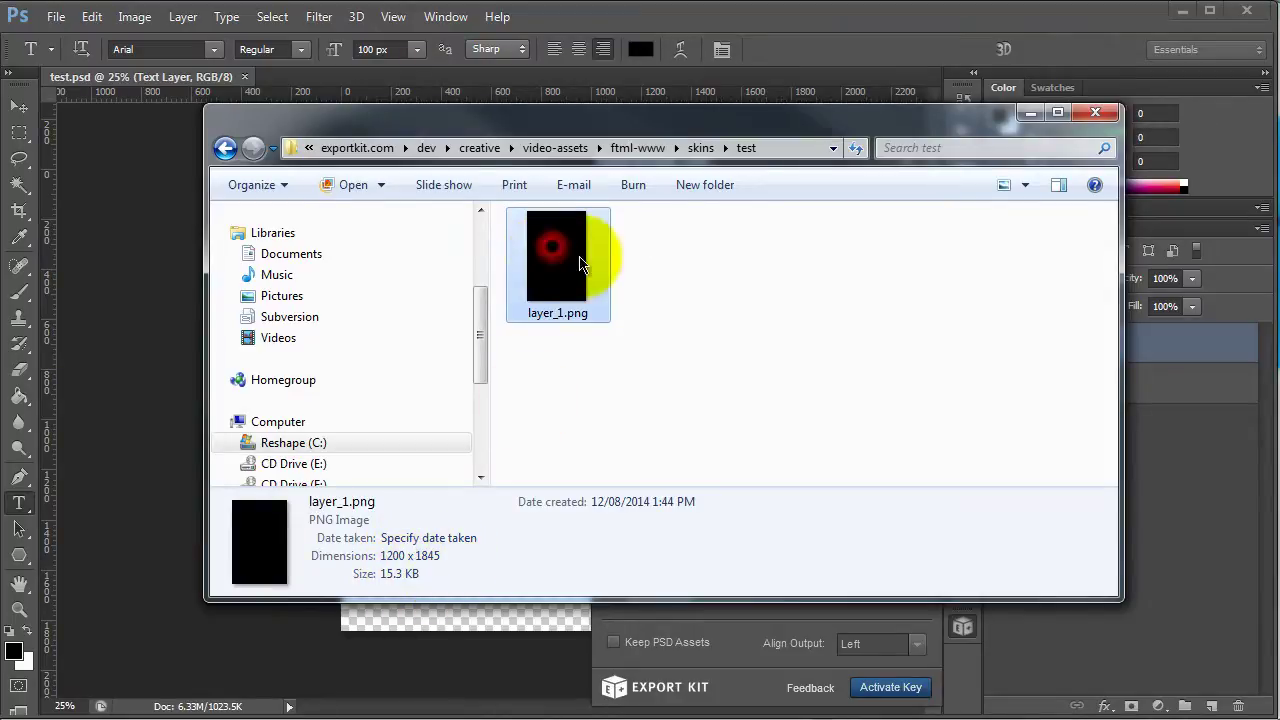
double_click(582, 263)
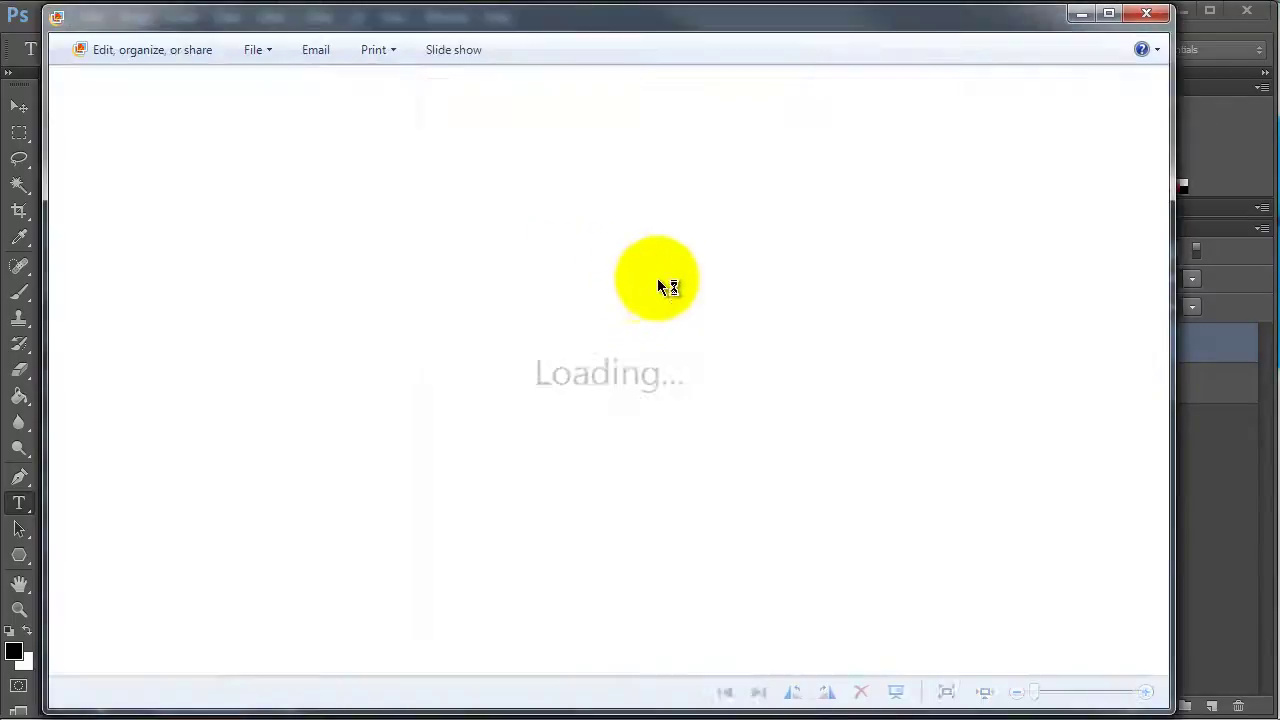
click(1146, 13)
Step: Go into the html5 folder and open test.html with Sublime Text 2
click(625, 148)
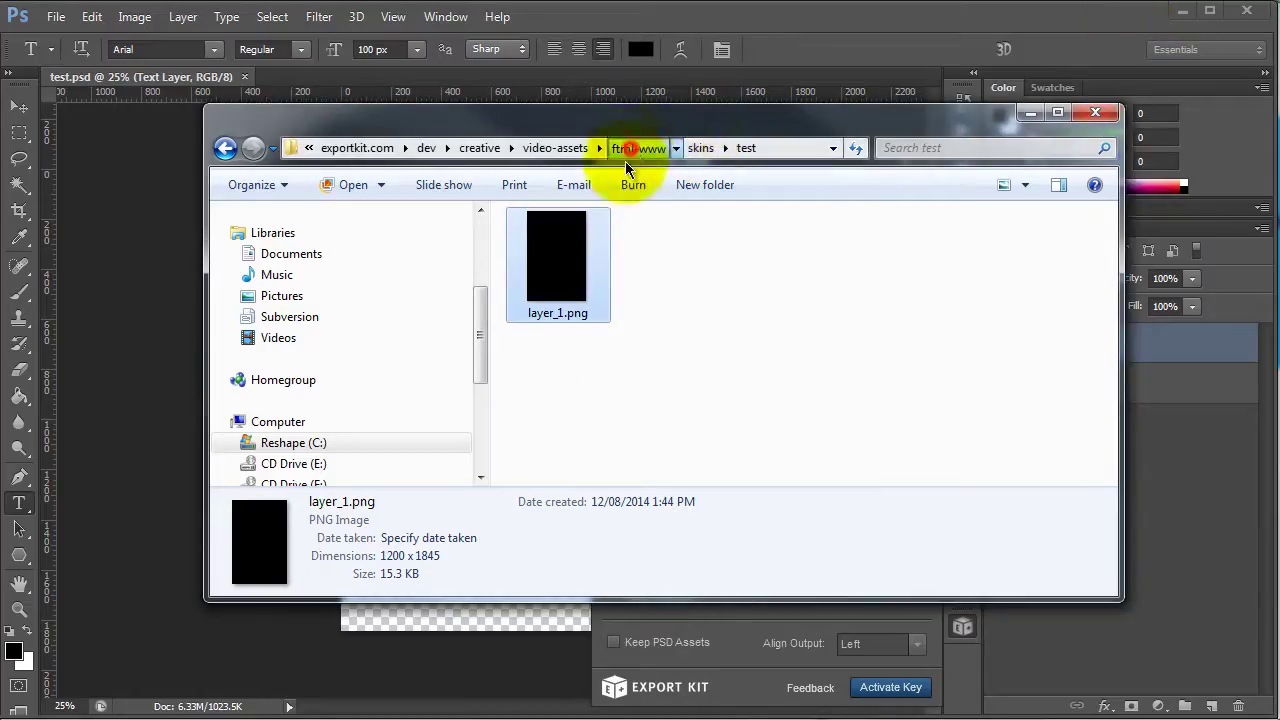
click(565, 243)
double_click(565, 243)
right_click(567, 266)
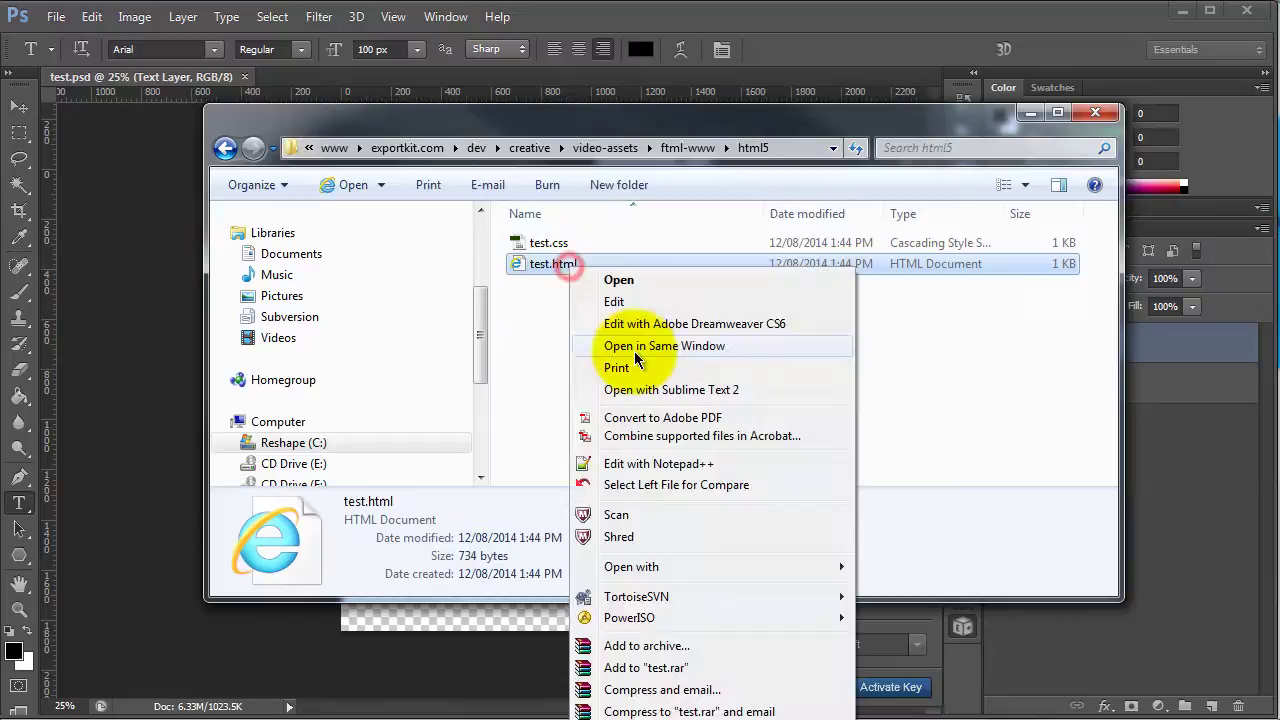
click(672, 389)
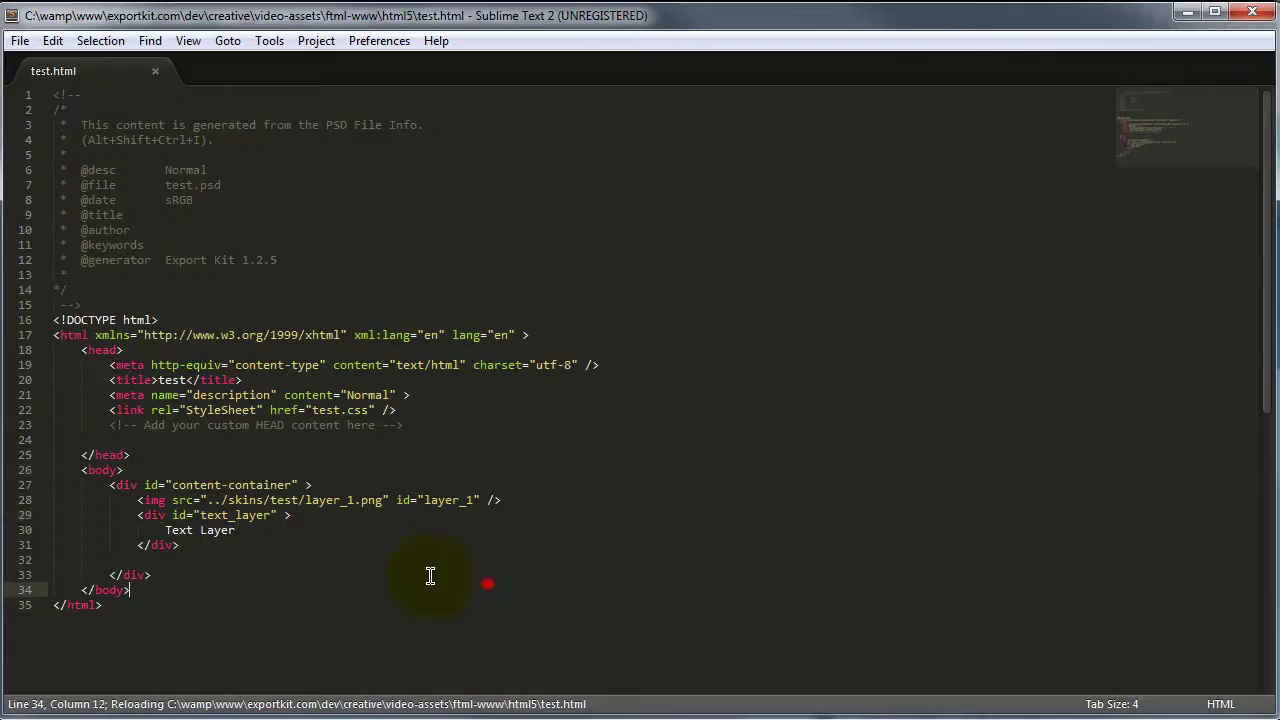
Step: Select the img tag on line 28 and the text_layer div on lines 29–31 to inspect them
drag(578, 500, 143, 497)
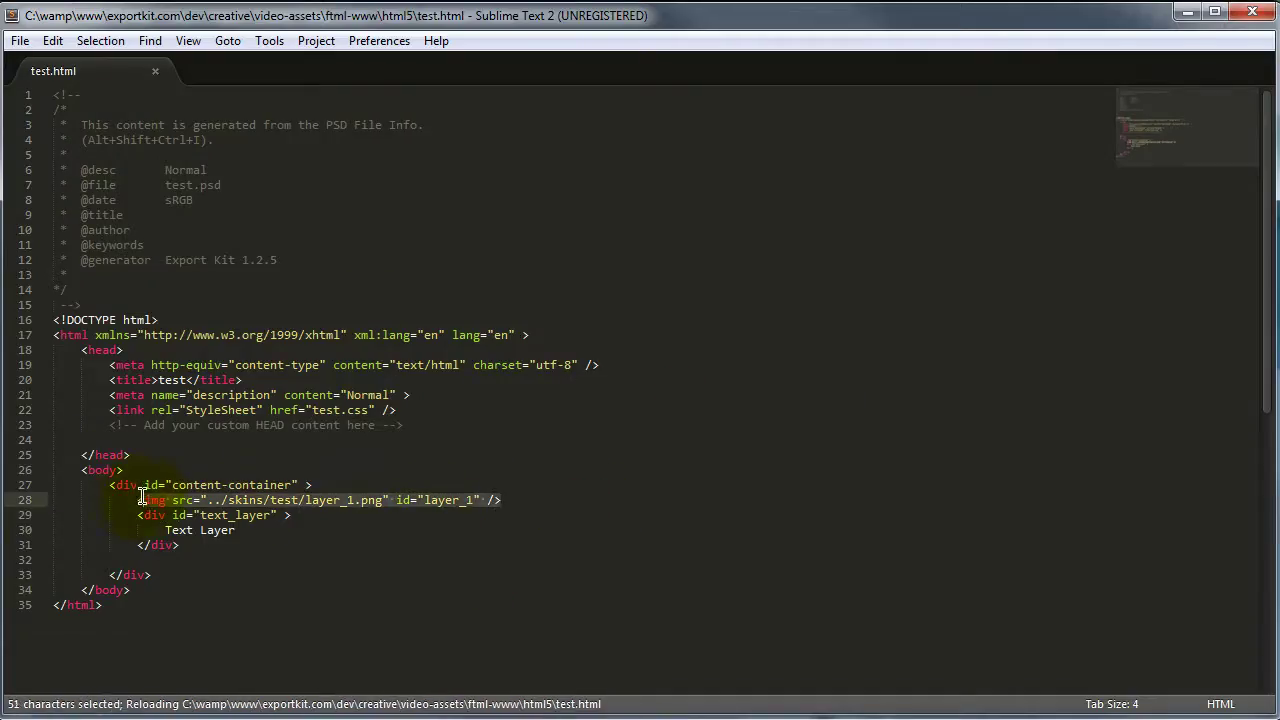
drag(217, 546, 130, 517)
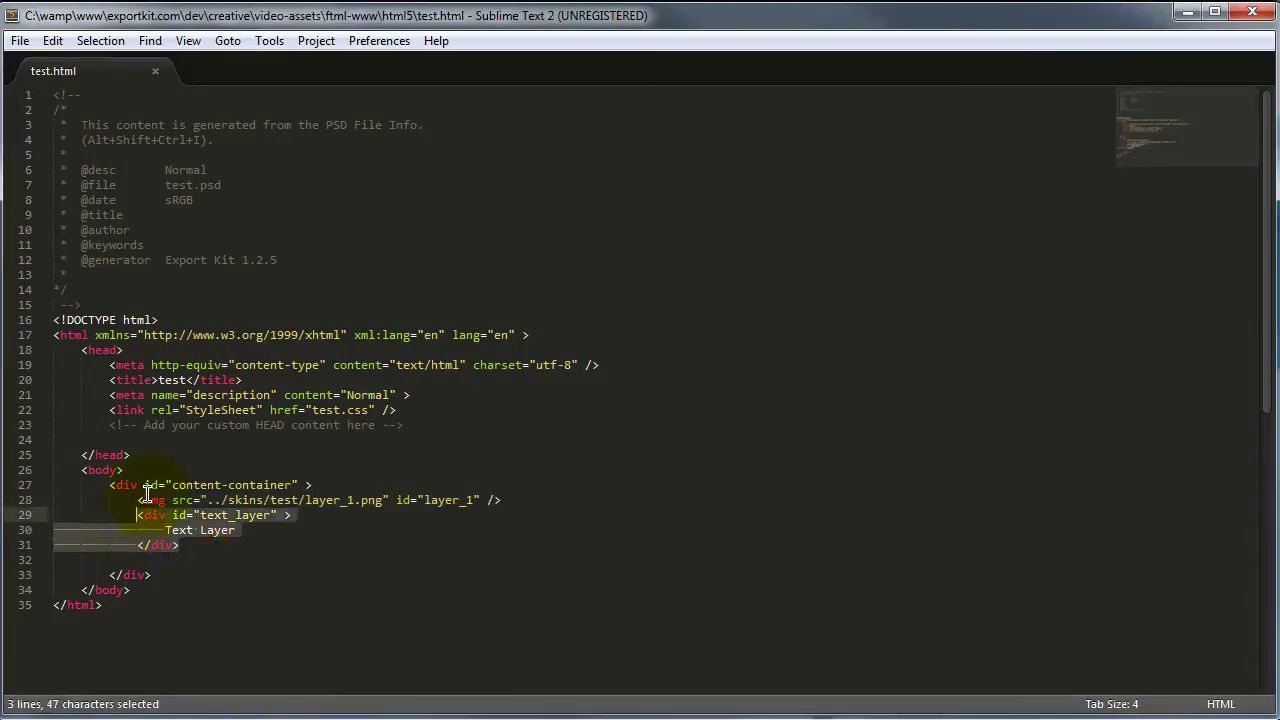
click(128, 497)
shift+click(524, 499)
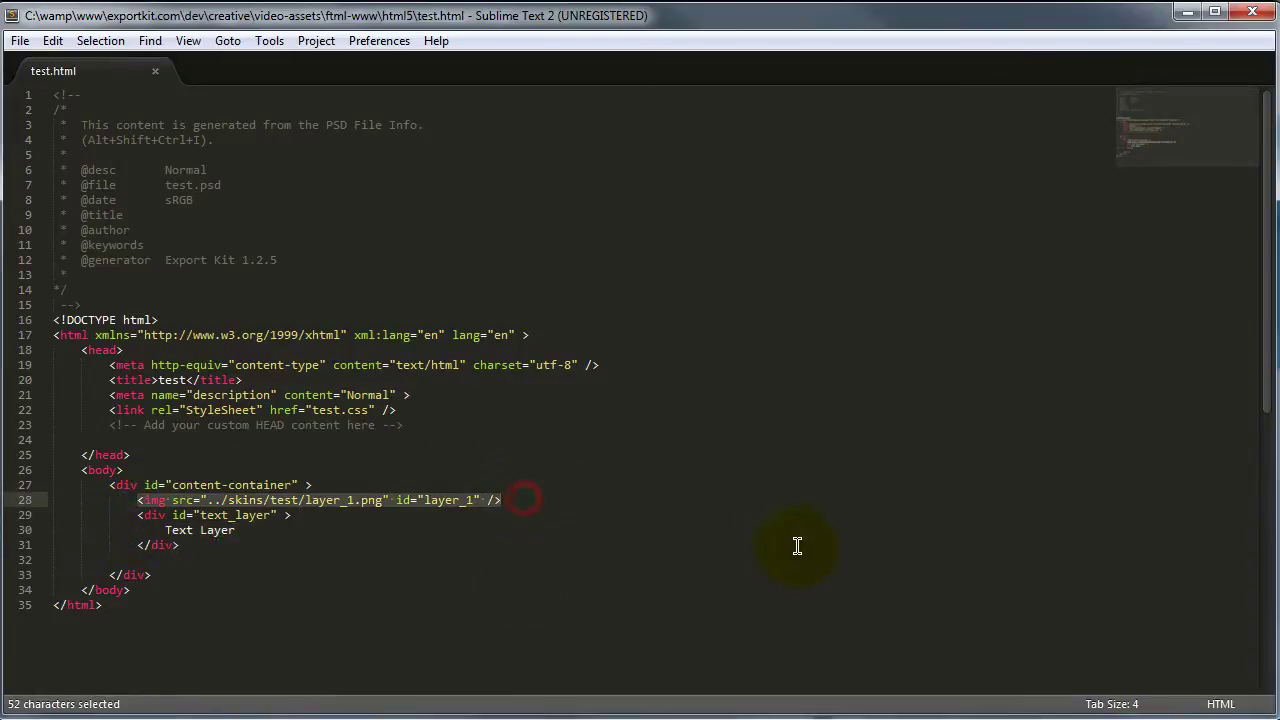
Step: Back in Photoshop, make Layer 1 an empty text layer and export to HTML5
key(alt+Tab)
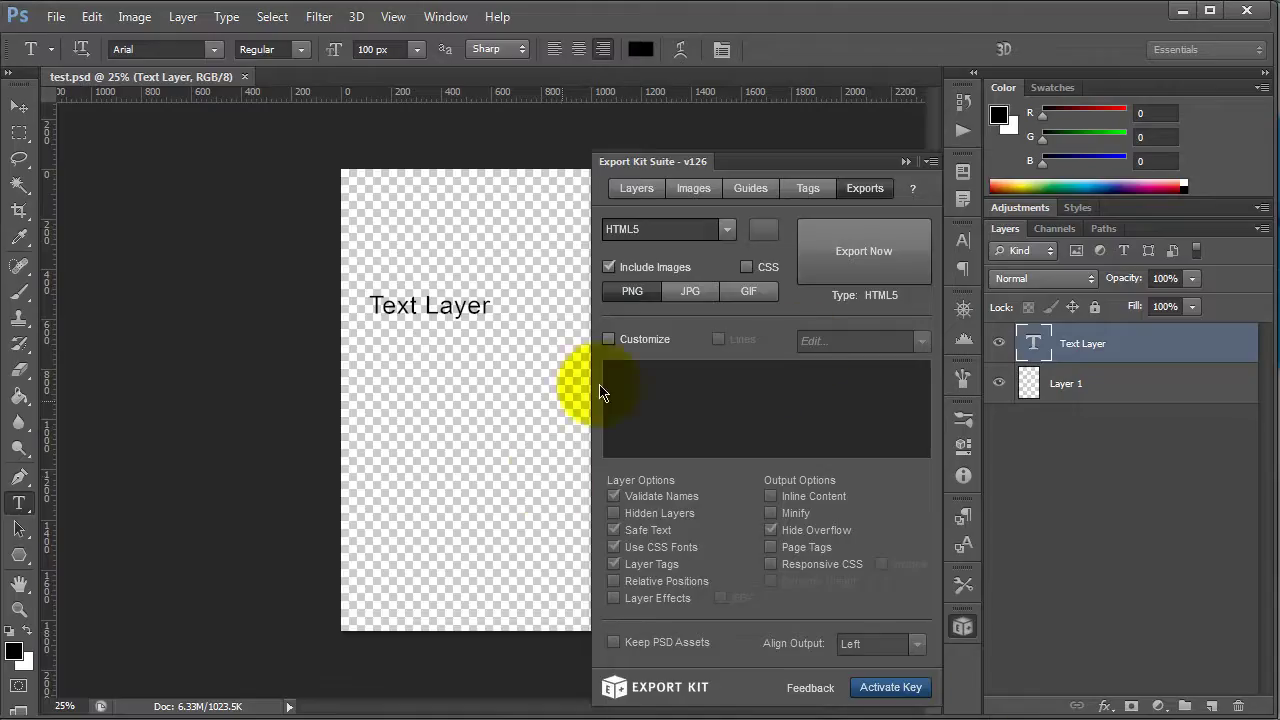
click(1078, 390)
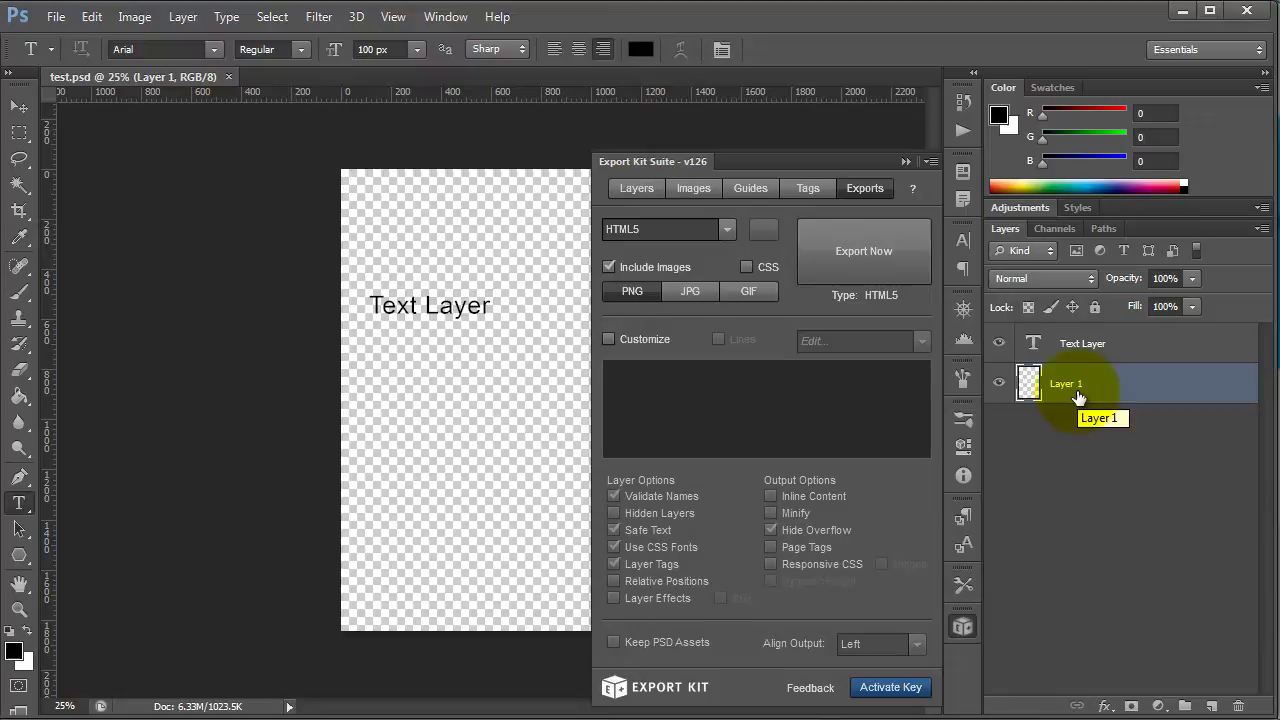
click(420, 440)
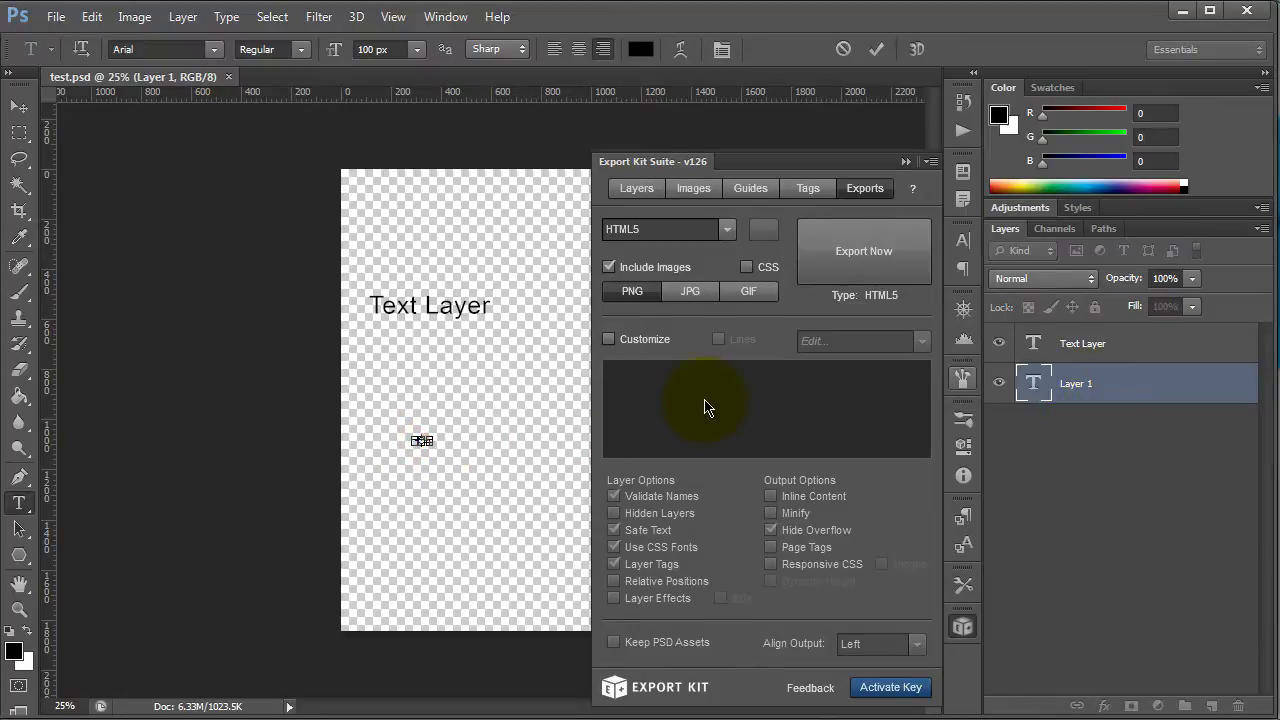
key(ctrl+Return)
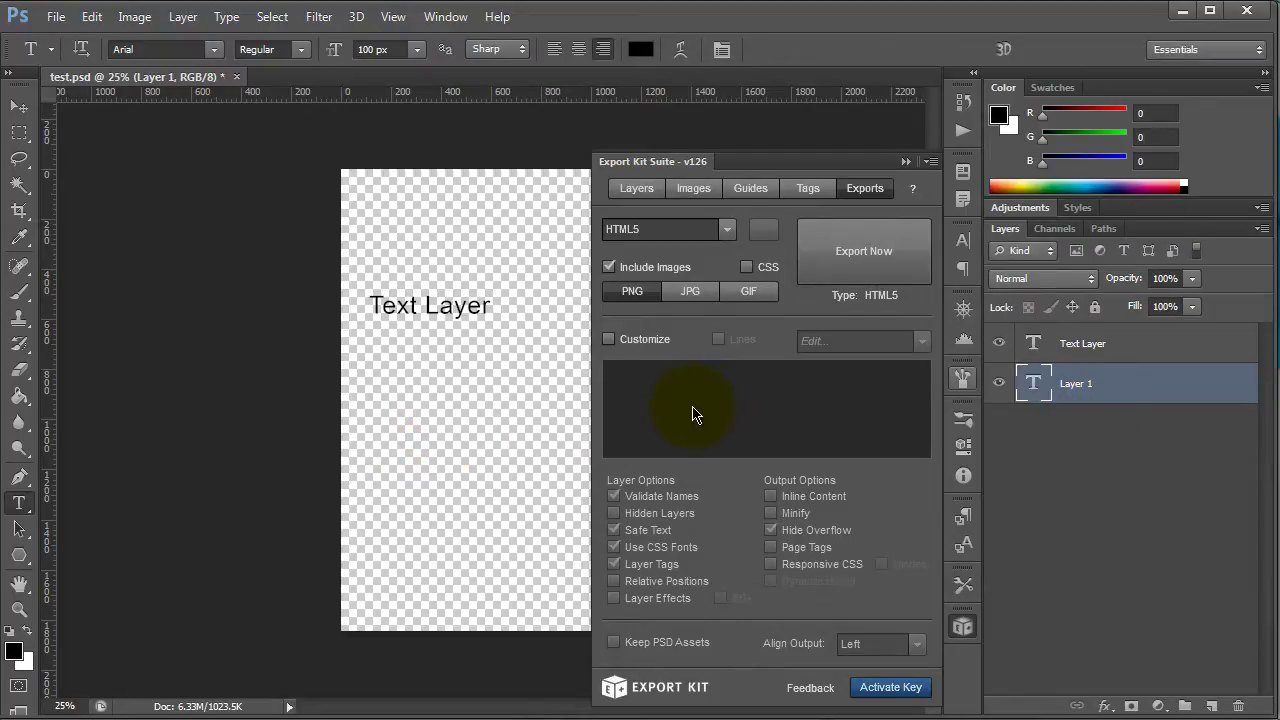
key(v)
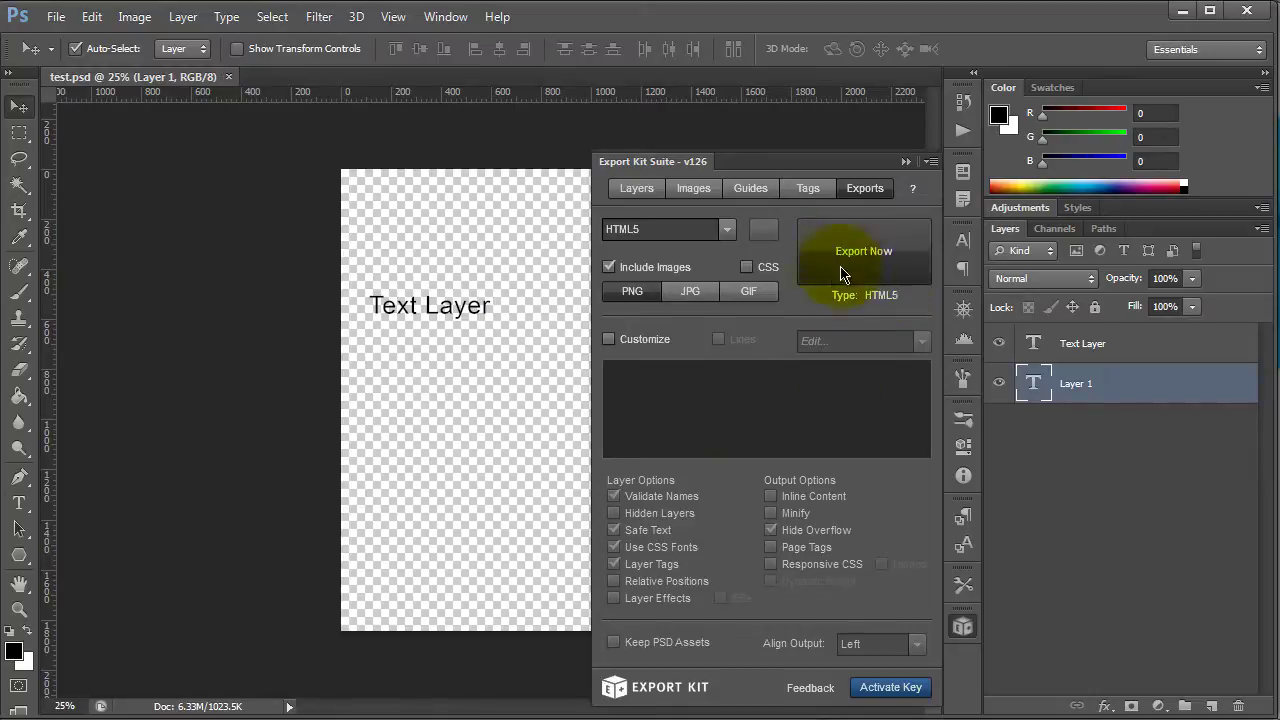
click(848, 241)
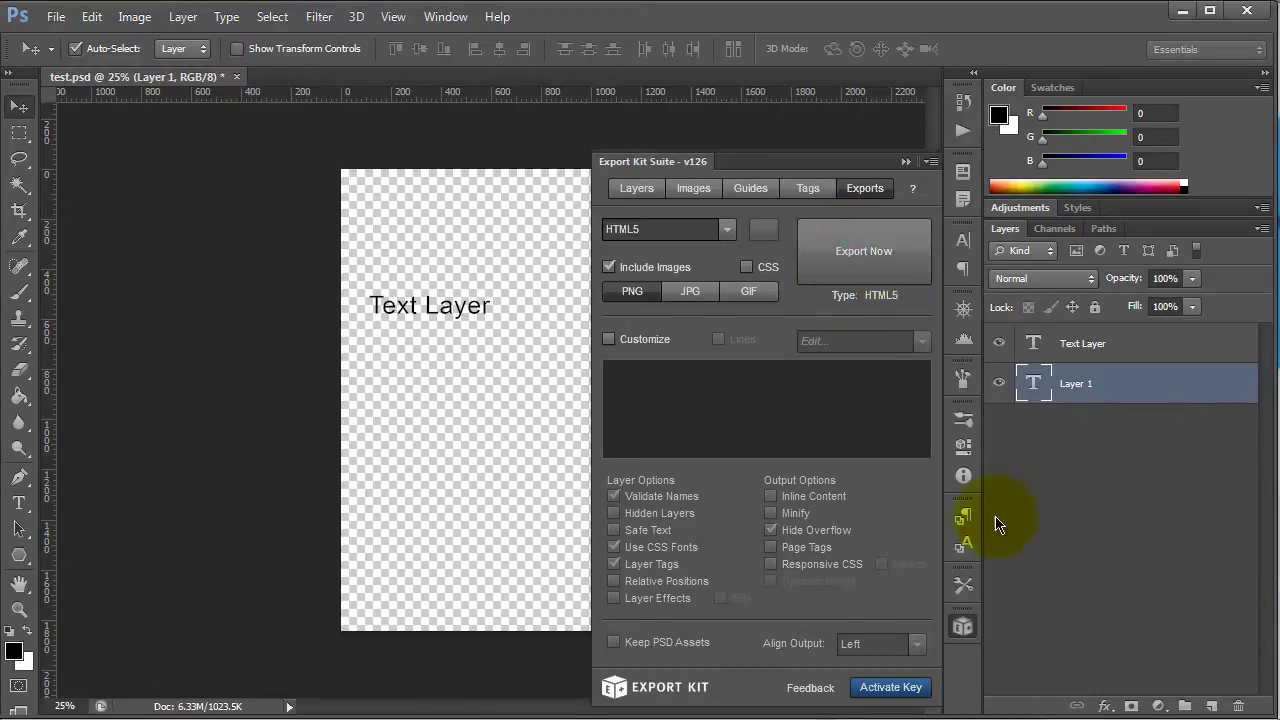
double_click(1034, 400)
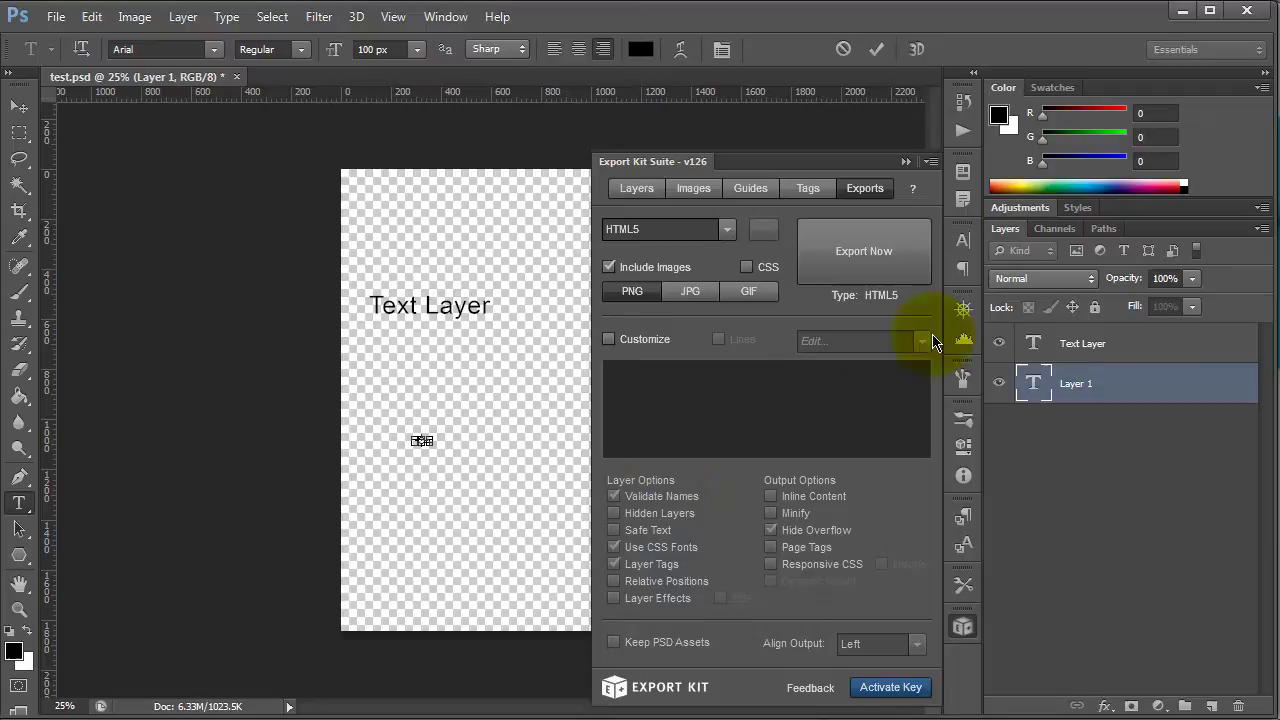
Step: Reopen the layer's text for editing with the insertion point in the canvas text
double_click(1035, 388)
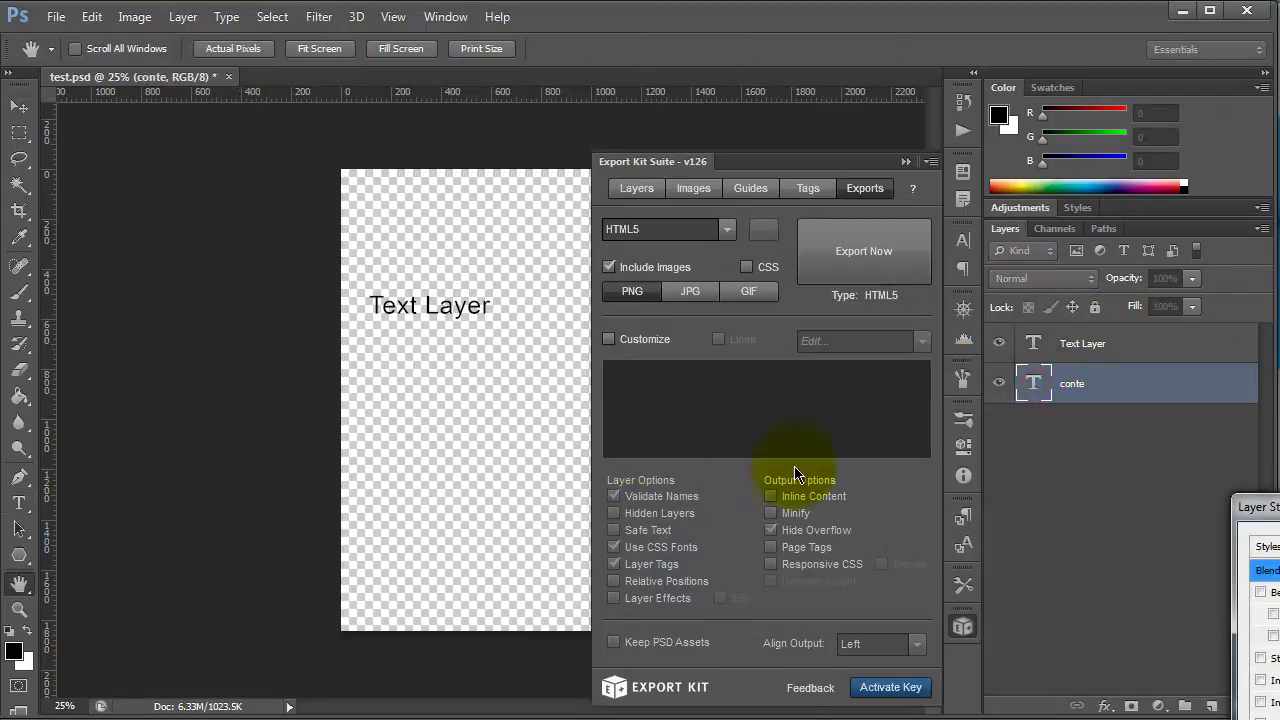
key(v)
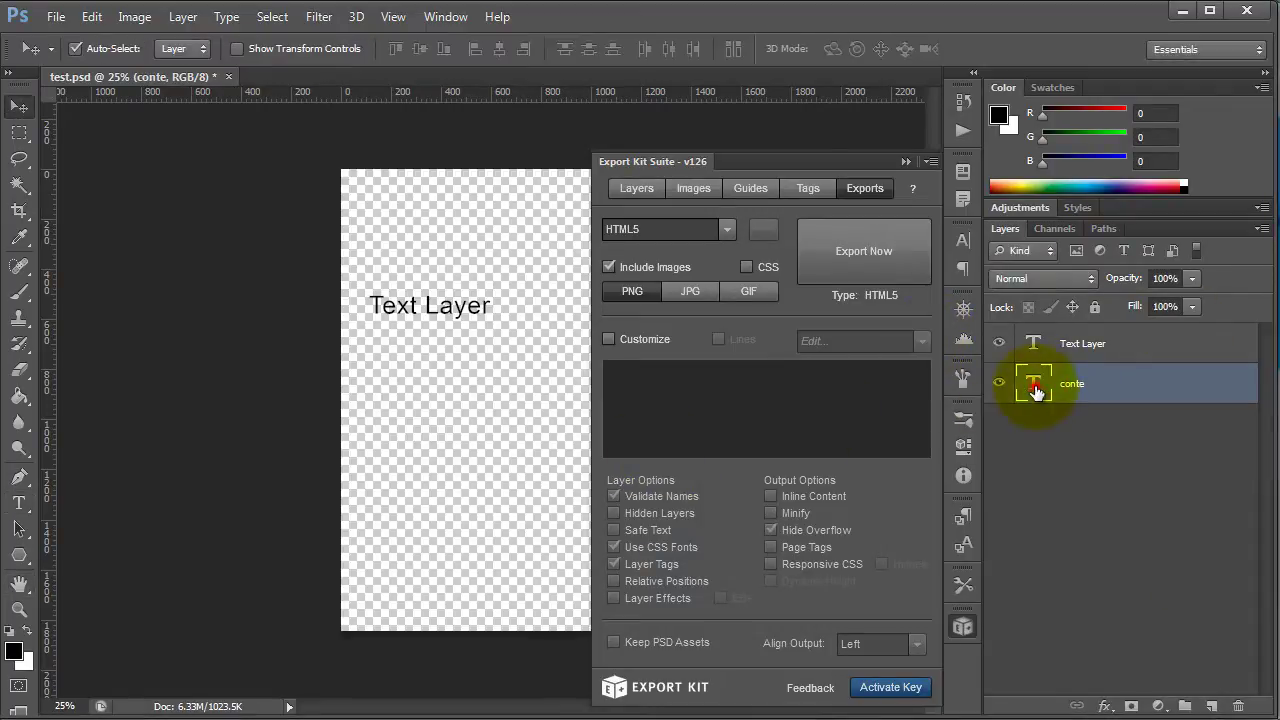
double_click(1033, 383)
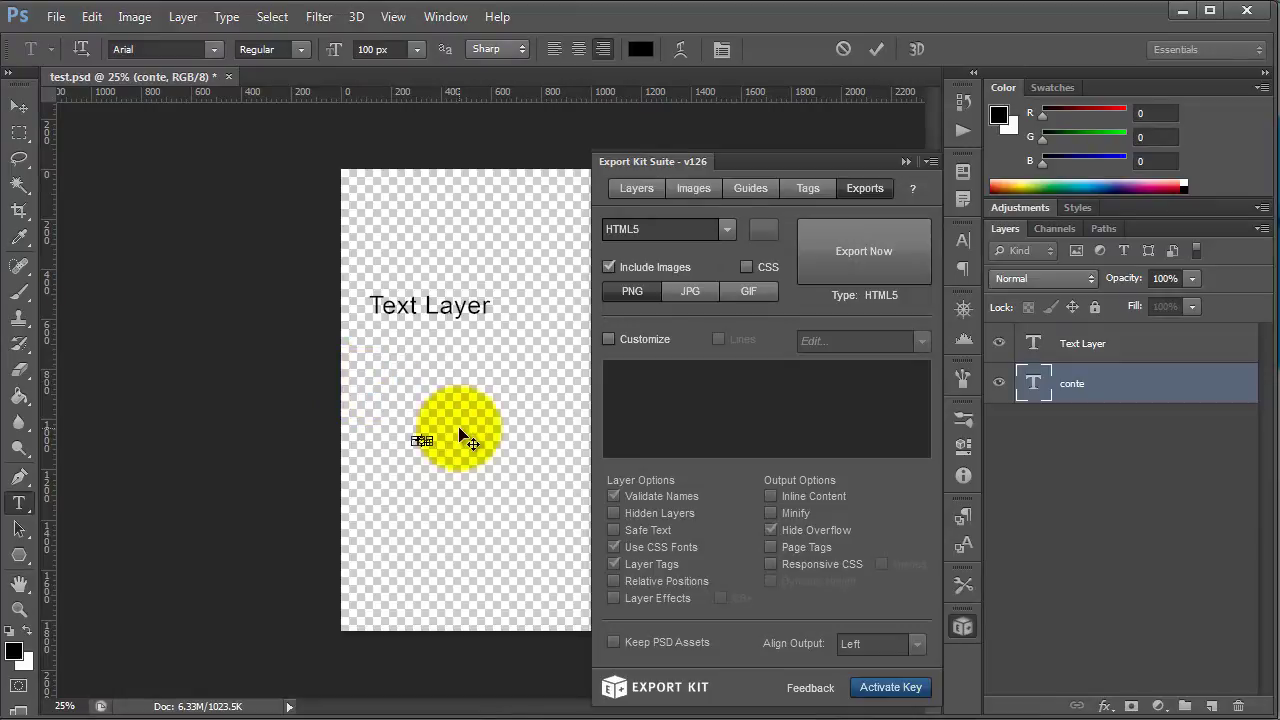
click(421, 434)
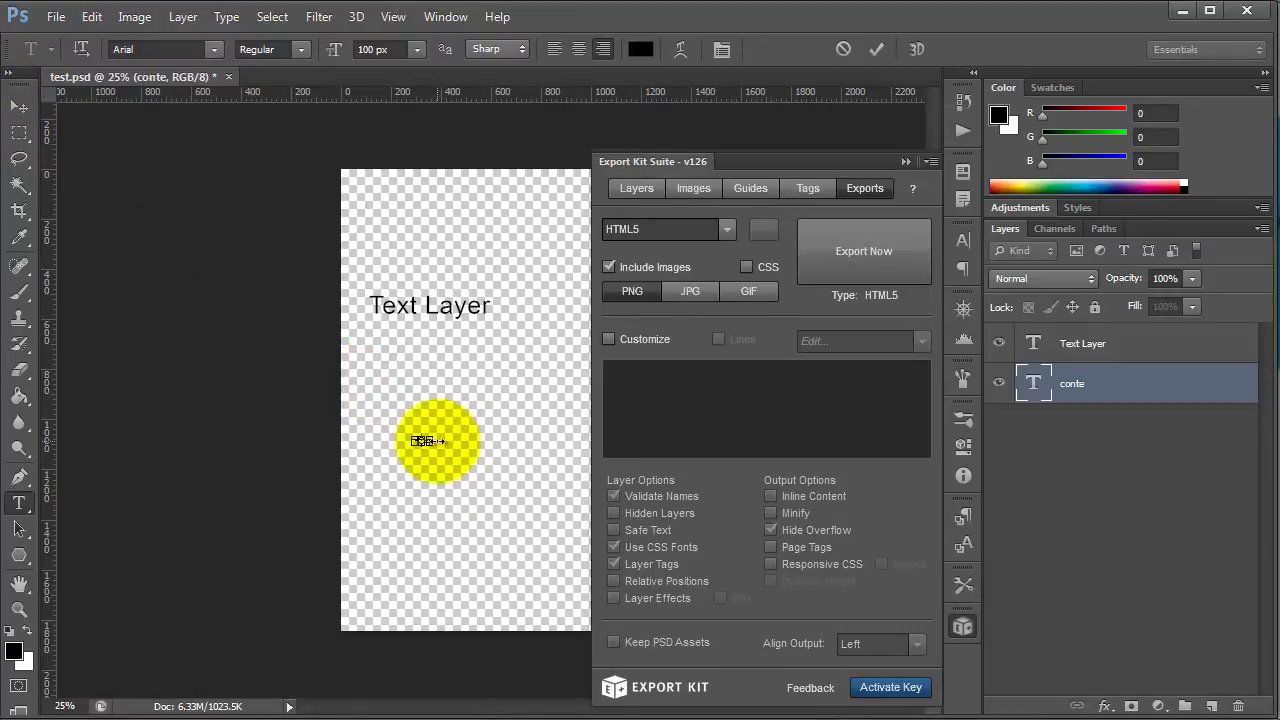
Step: Resize the text box to 420 × 120 px, left-align it, move it up, and export to HTML5
drag(428, 440, 571, 437)
drag(491, 441, 491, 387)
double_click(457, 413)
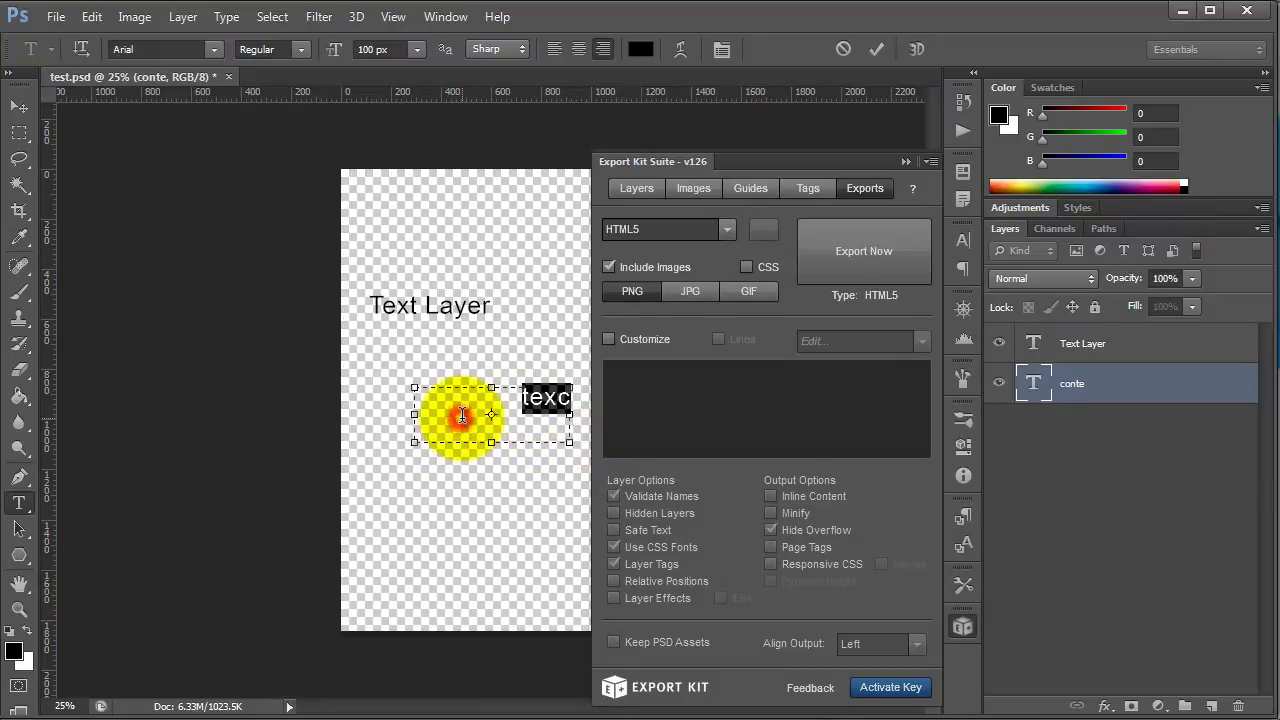
click(554, 49)
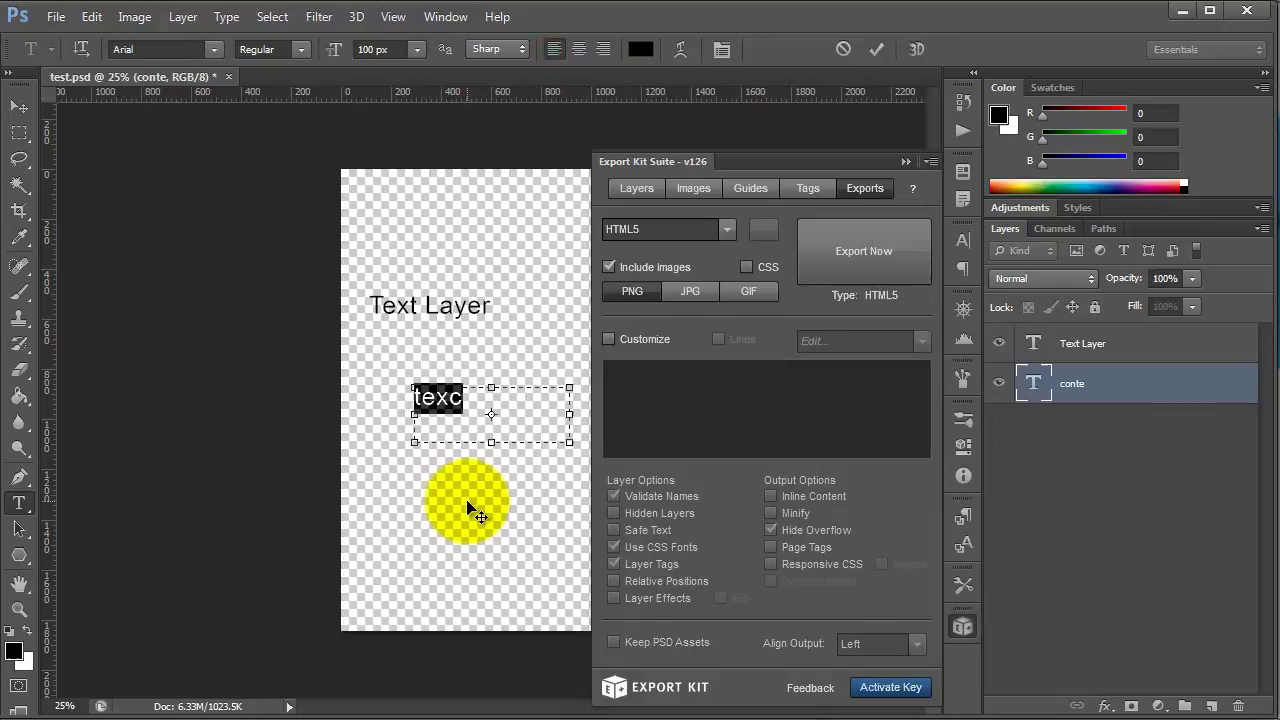
key(ctrl+Return)
key(v)
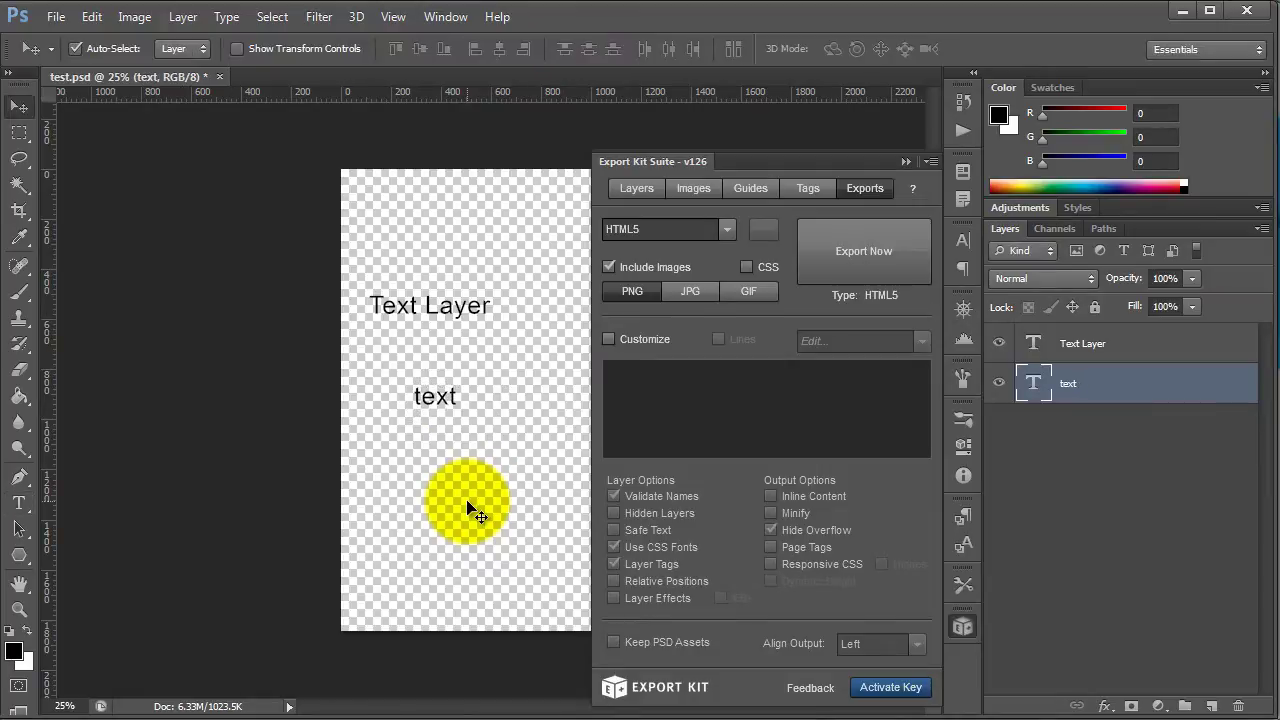
drag(456, 412, 438, 382)
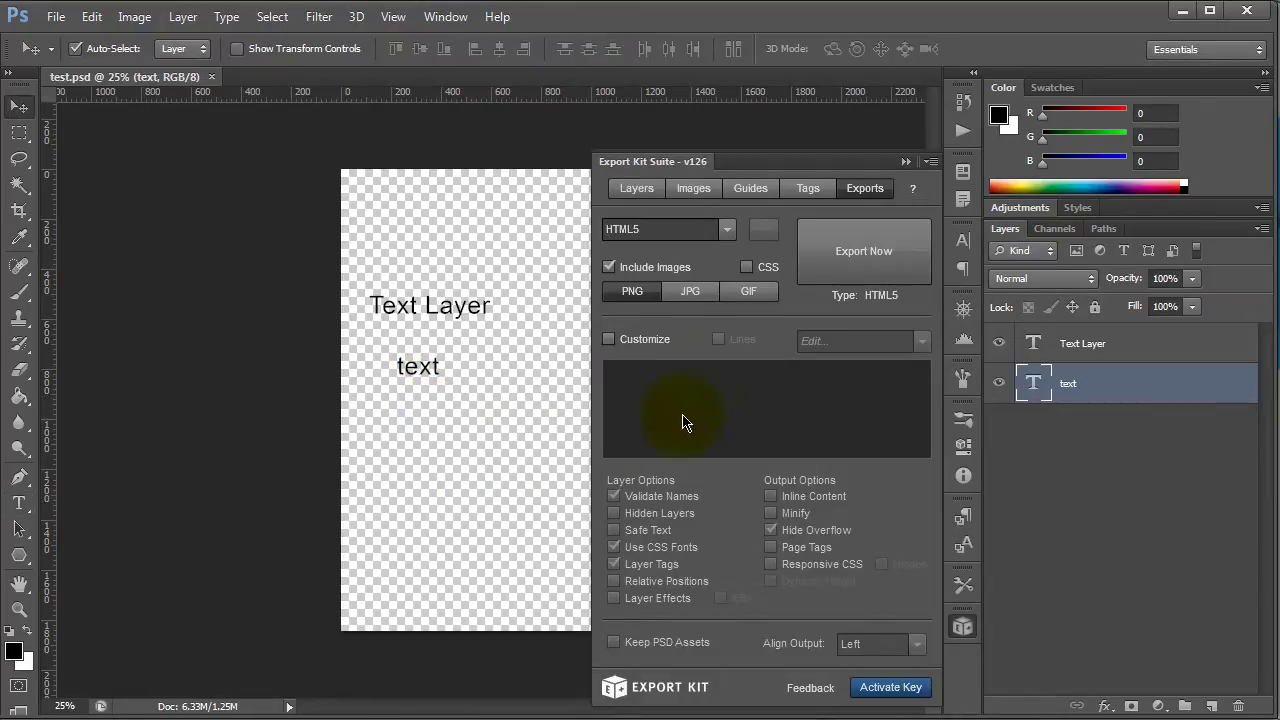
click(886, 252)
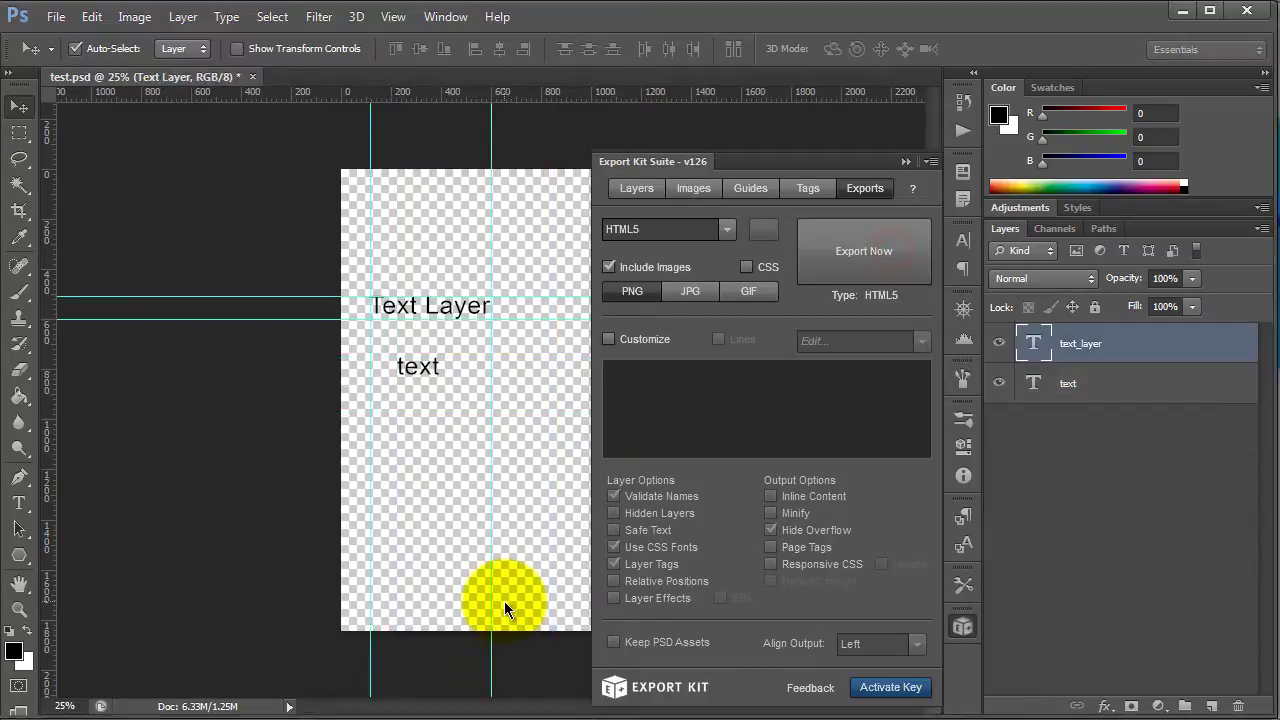
key(Return)
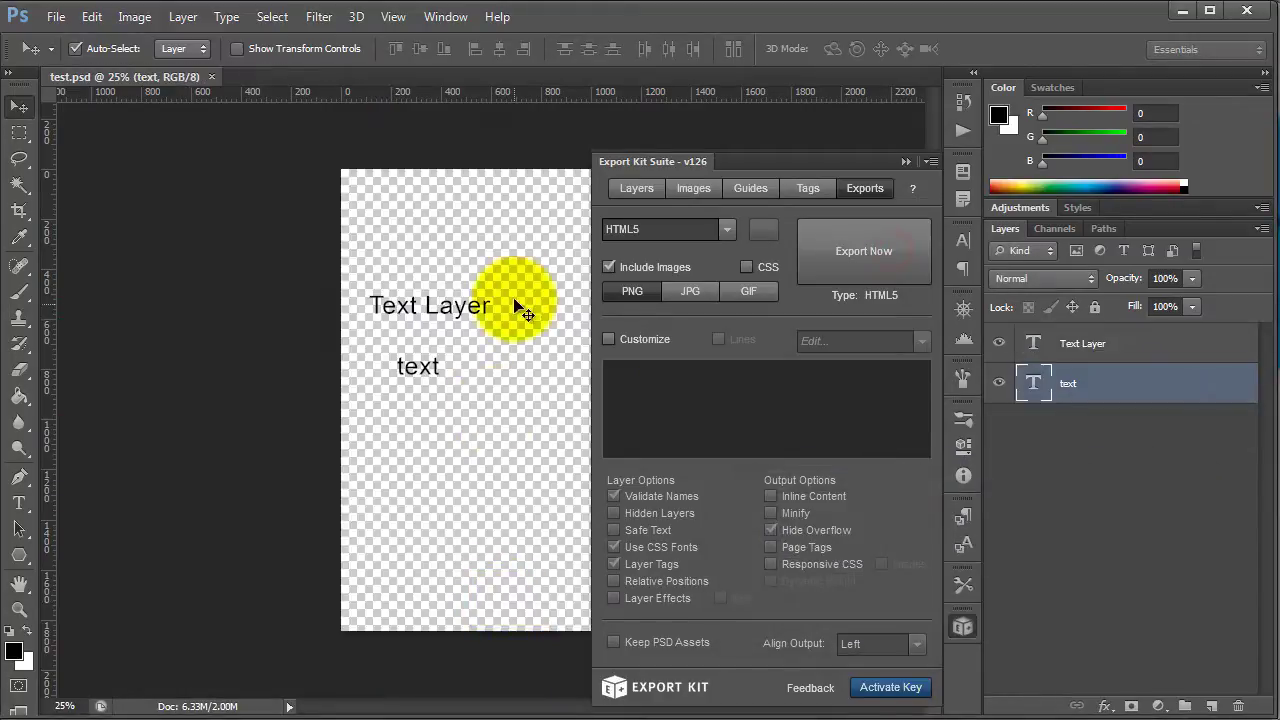
Step: Nudge the lower text slightly down and edit it with the Type tool
click(1138, 531)
drag(428, 378, 435, 388)
key(t)
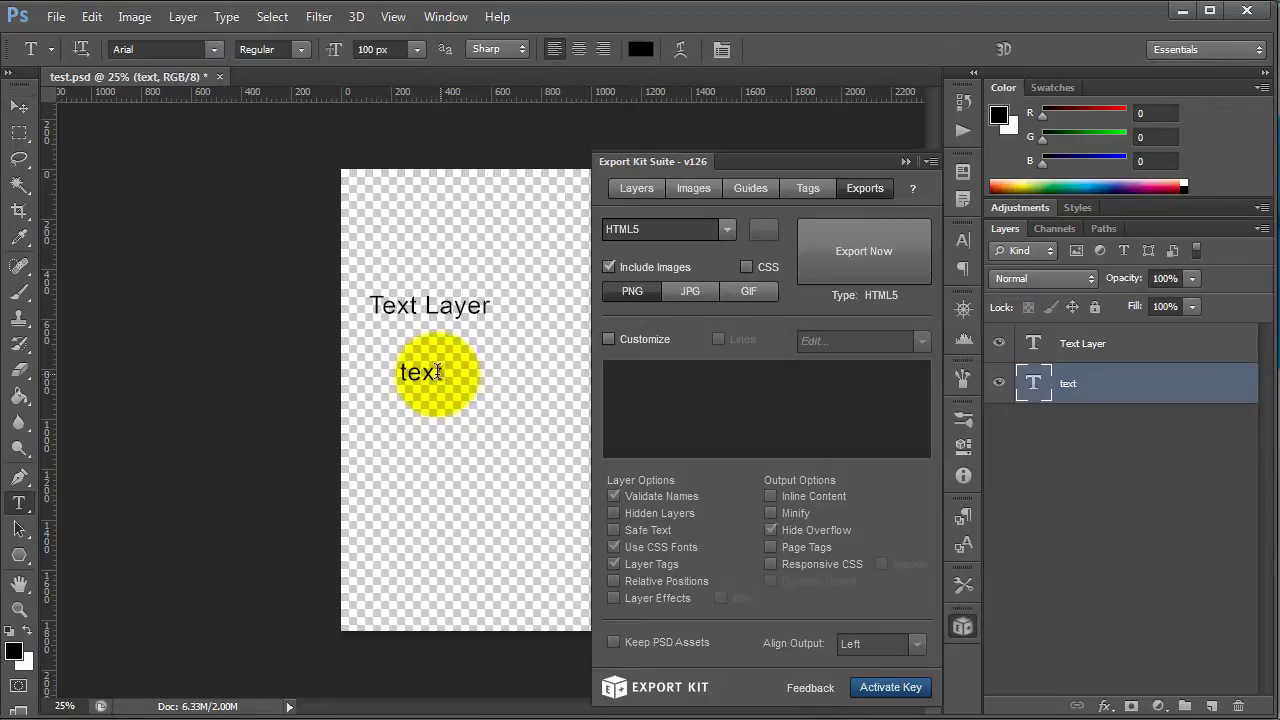
click(428, 370)
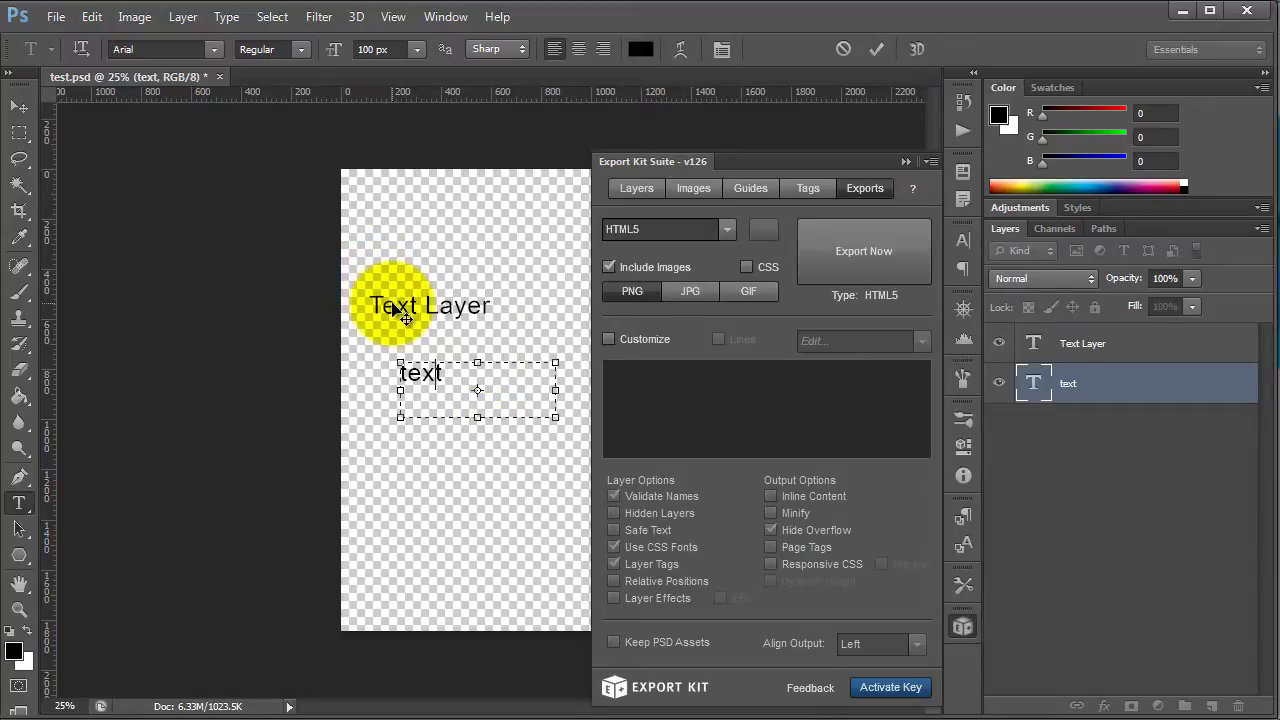
key(ctrl+Return)
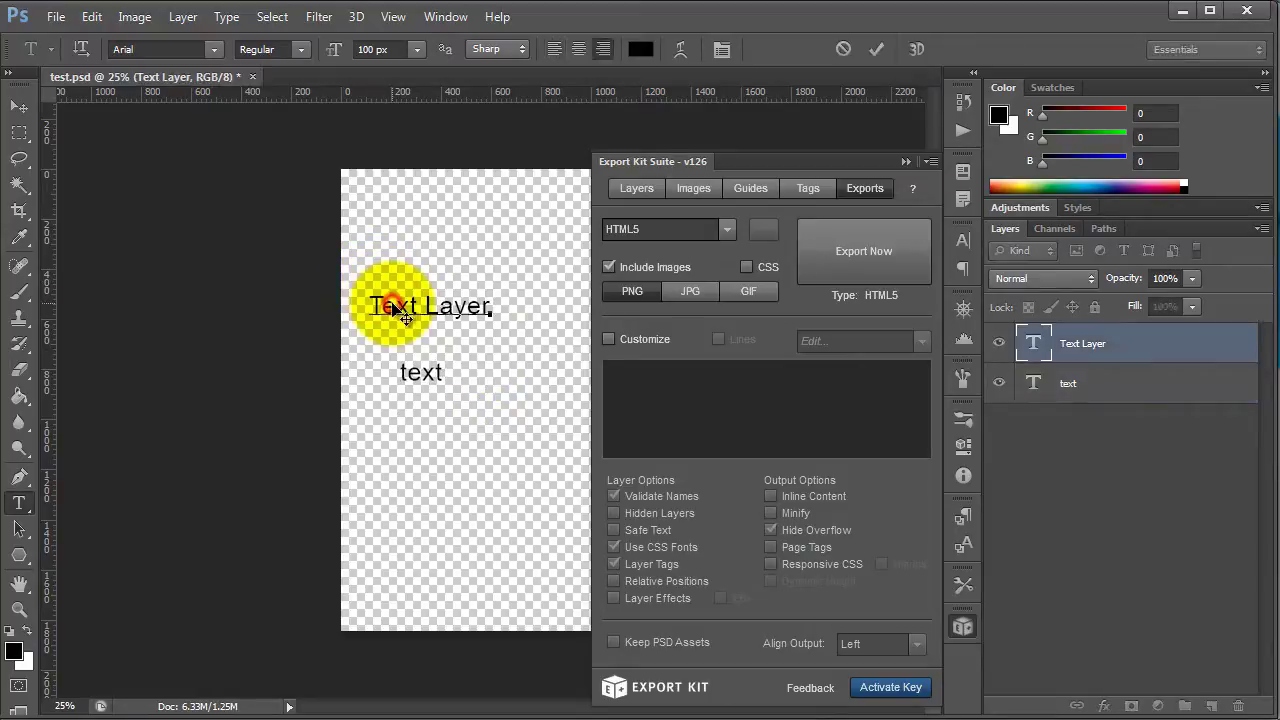
Step: Select the whole 'Text Layer' string, adjust its settings, and commit the edit
drag(366, 306, 512, 318)
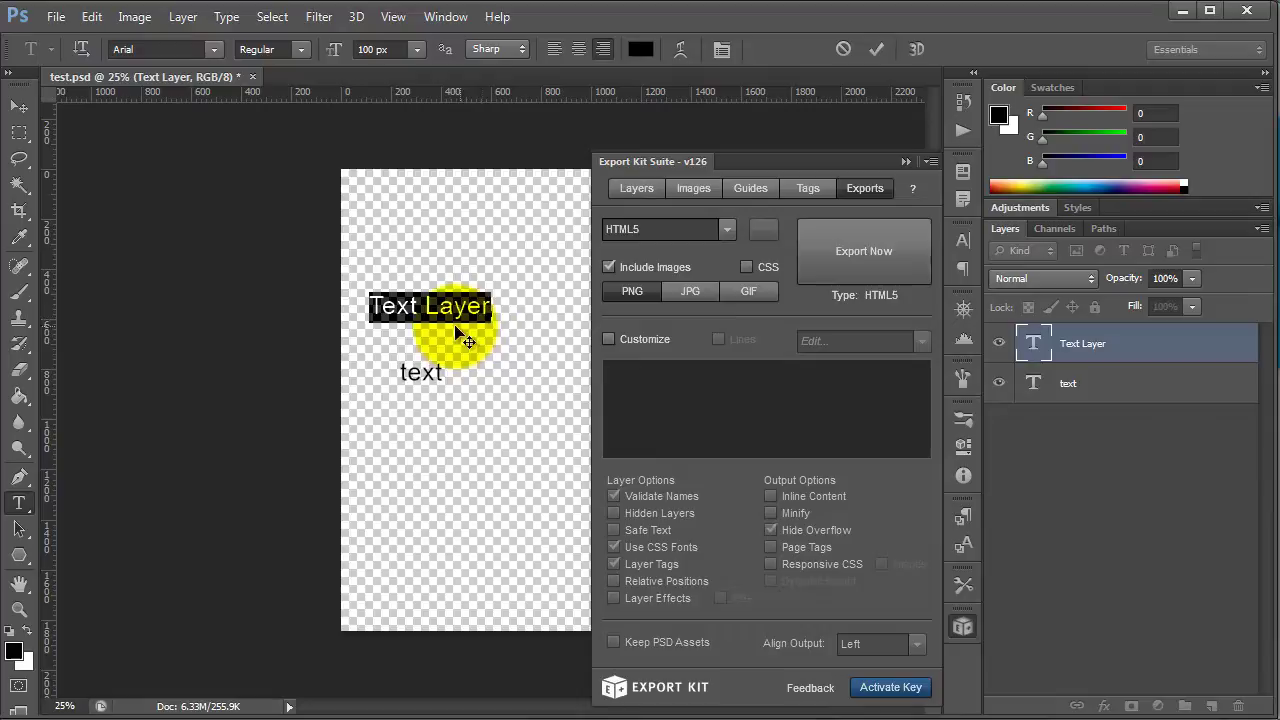
click(387, 239)
click(480, 266)
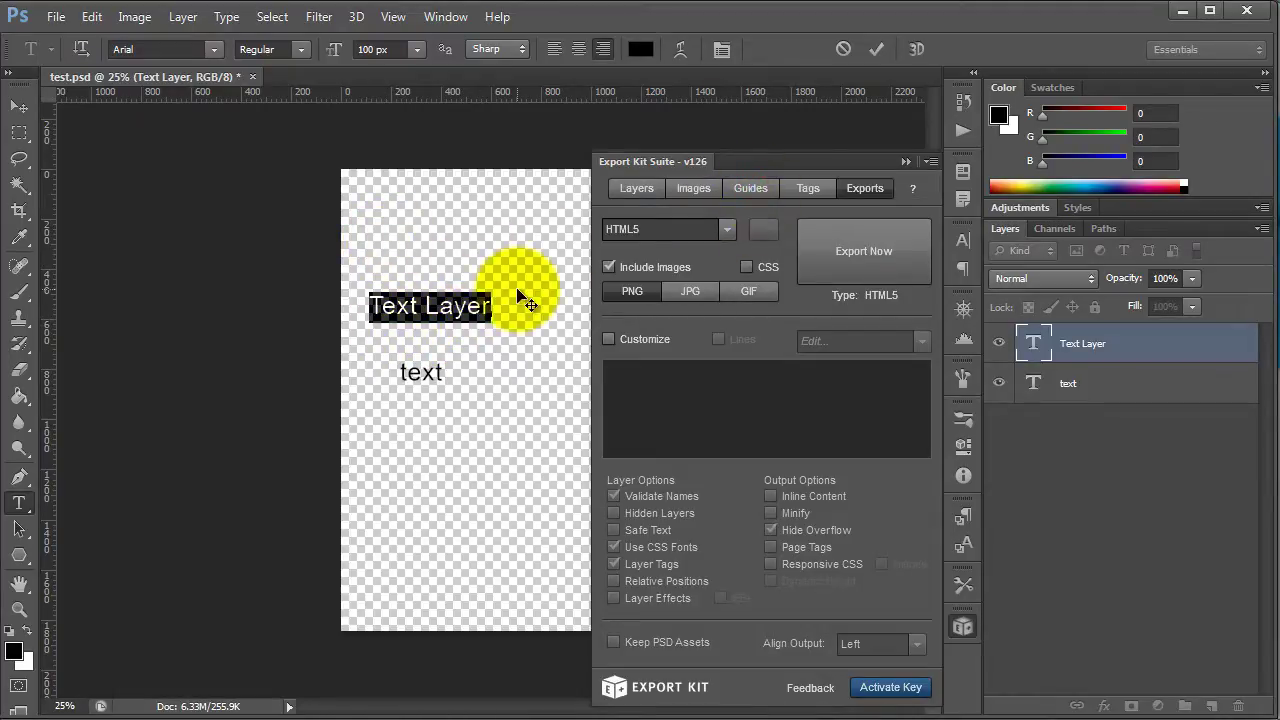
key(ctrl+Return)
Step: Add Export Kit guides around the Text Layer bounds and zoom in to check them
click(750, 188)
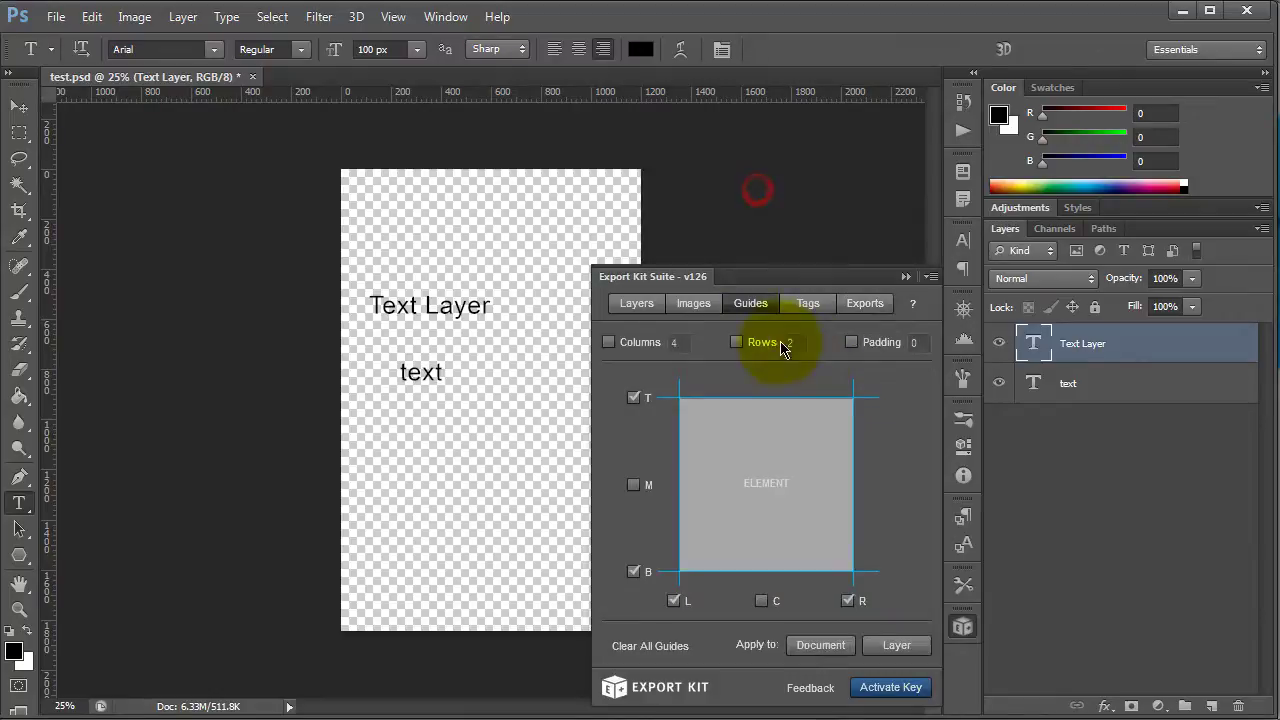
click(897, 646)
scroll(410, 332, up, 1)
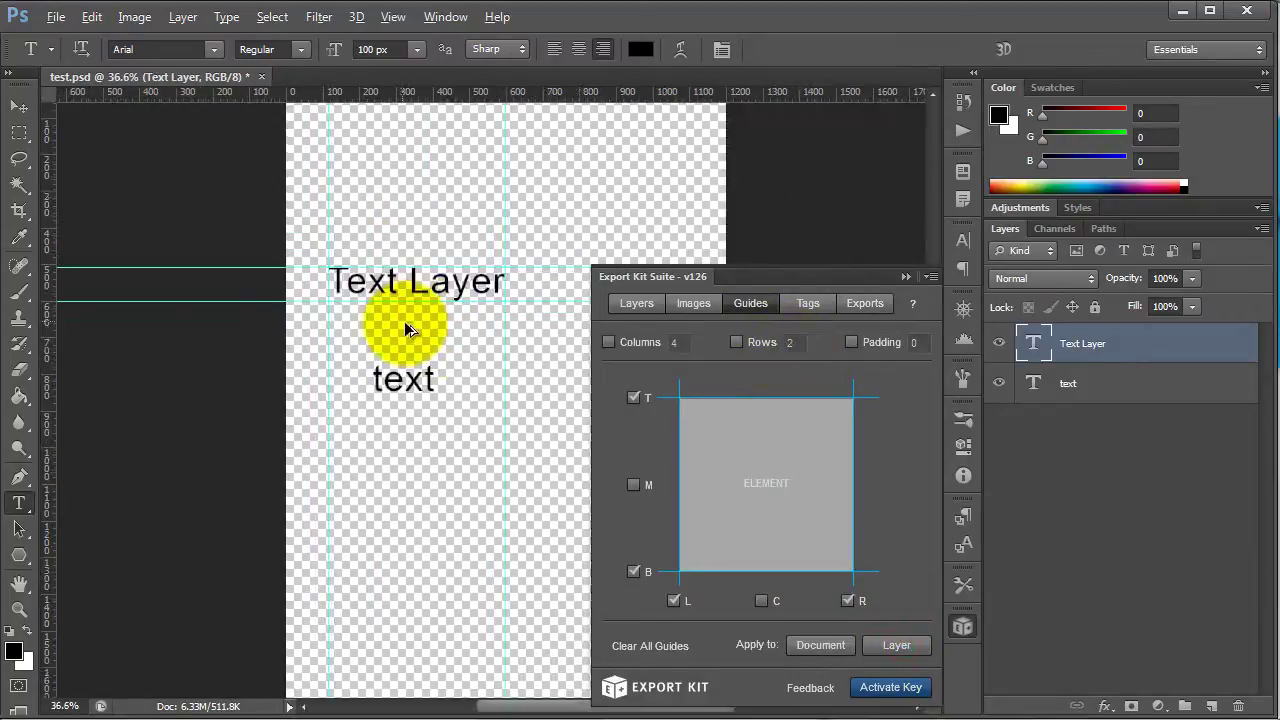
scroll(406, 330, up, 4)
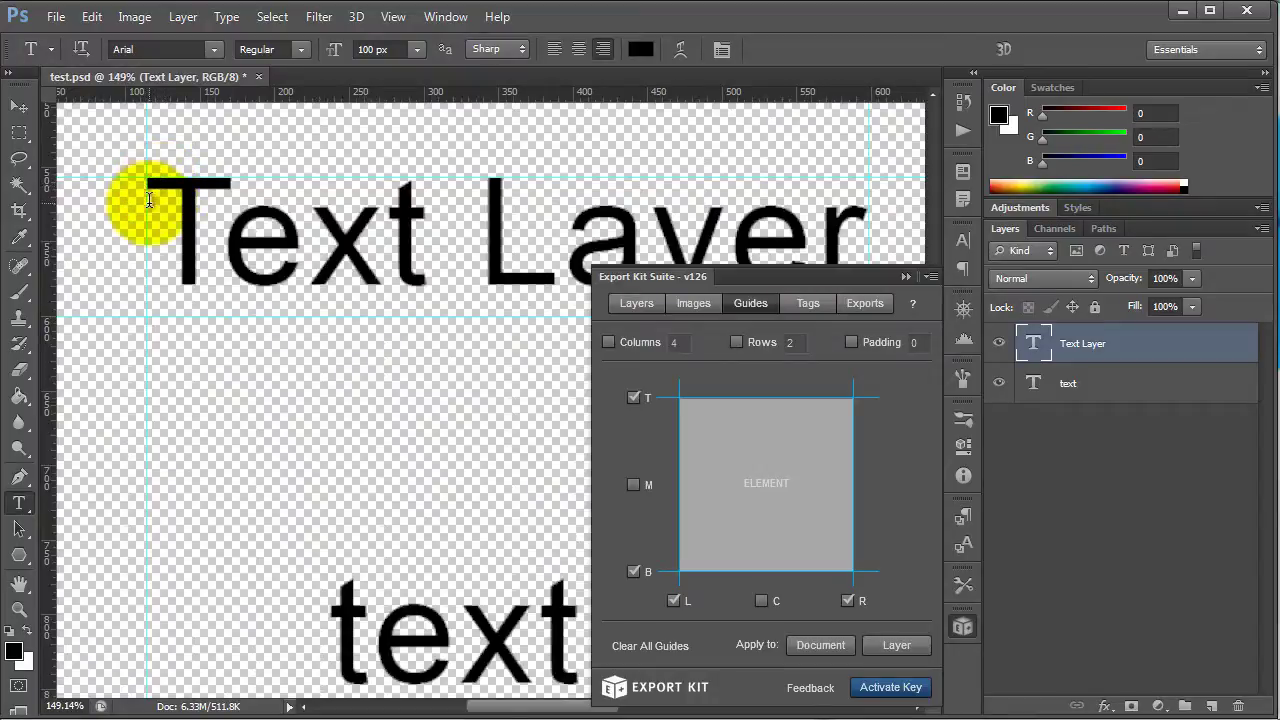
Step: Cancel a stray empty text layer and select the lower 'text' layer
click(262, 404)
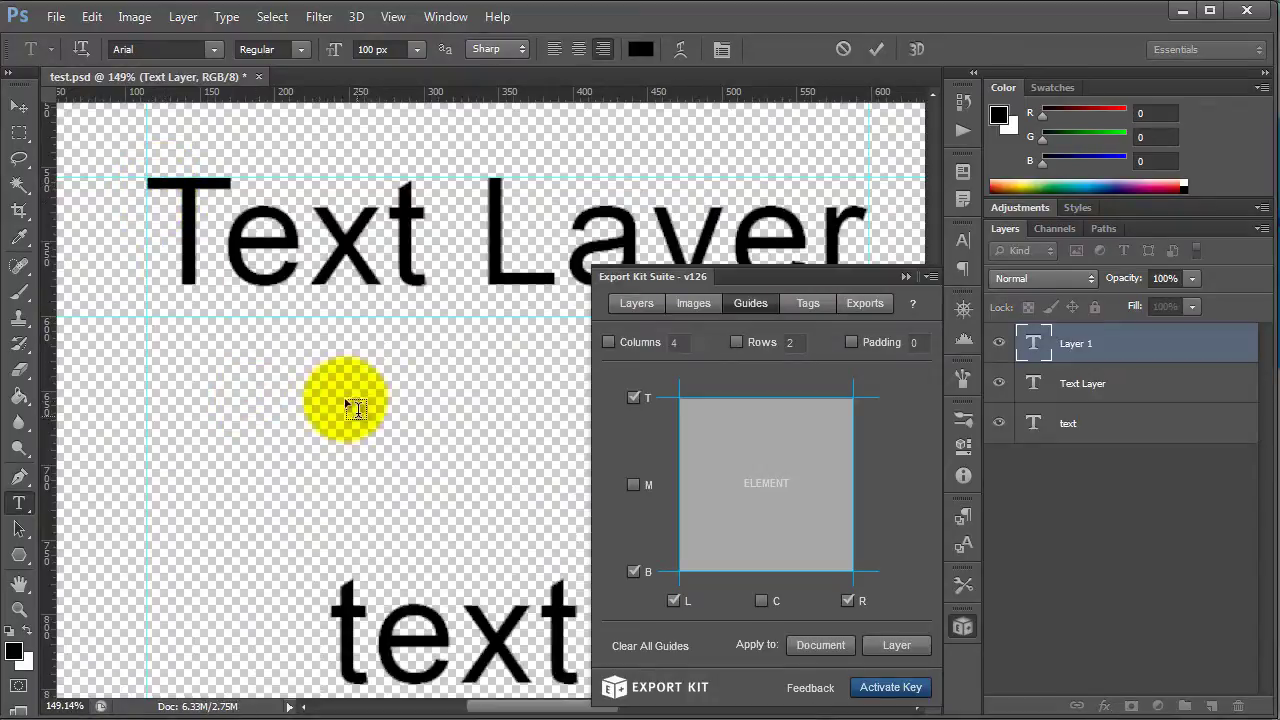
key(Escape)
key(v)
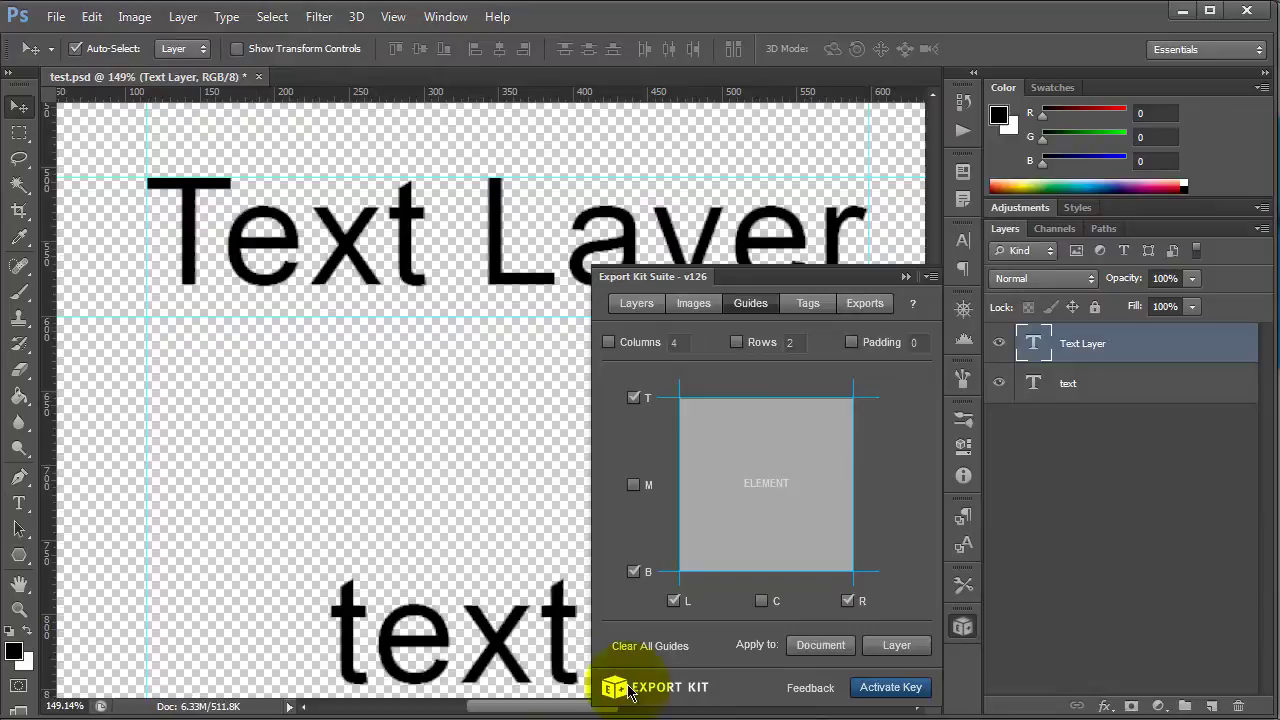
click(530, 692)
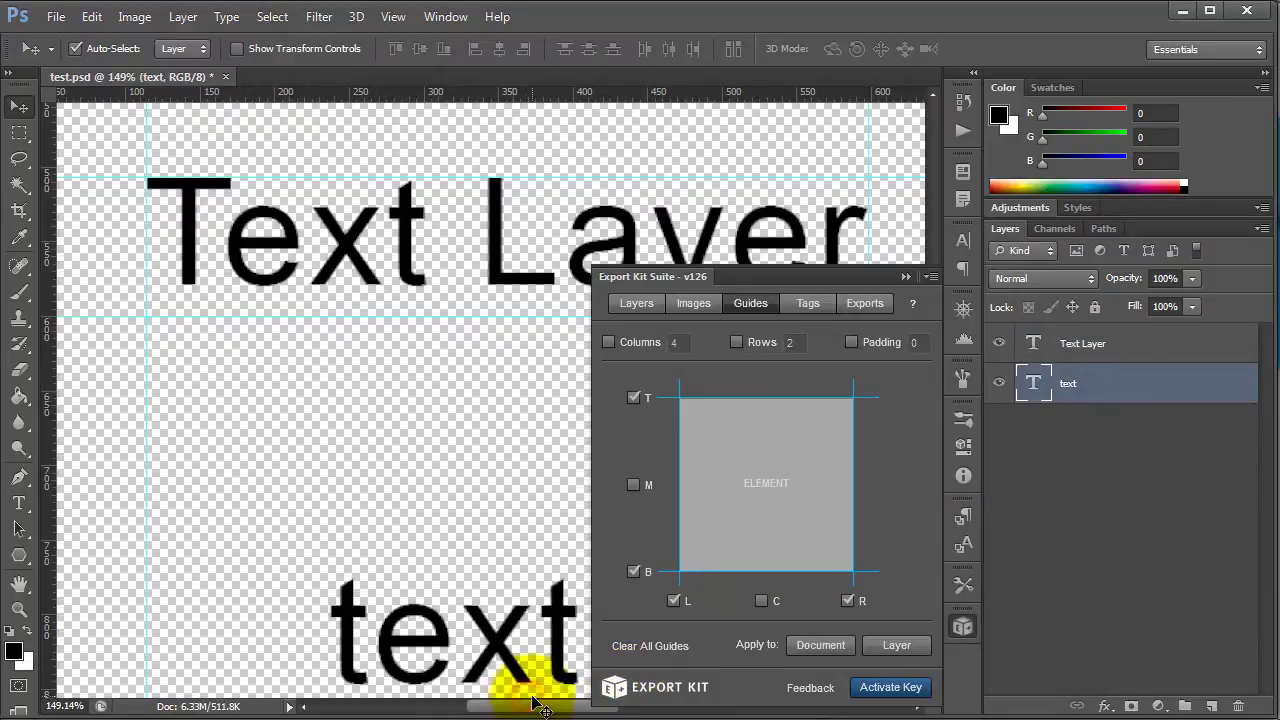
scroll(528, 688, right, 5)
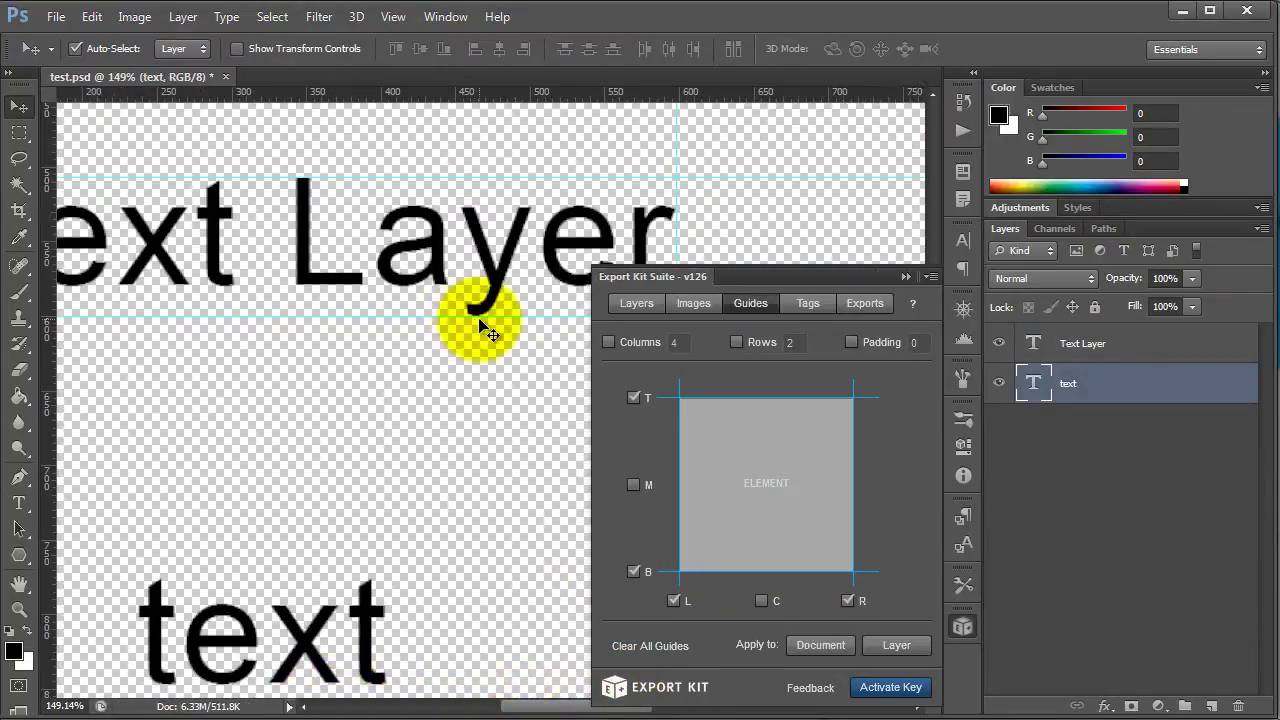
scroll(508, 690, left, 4)
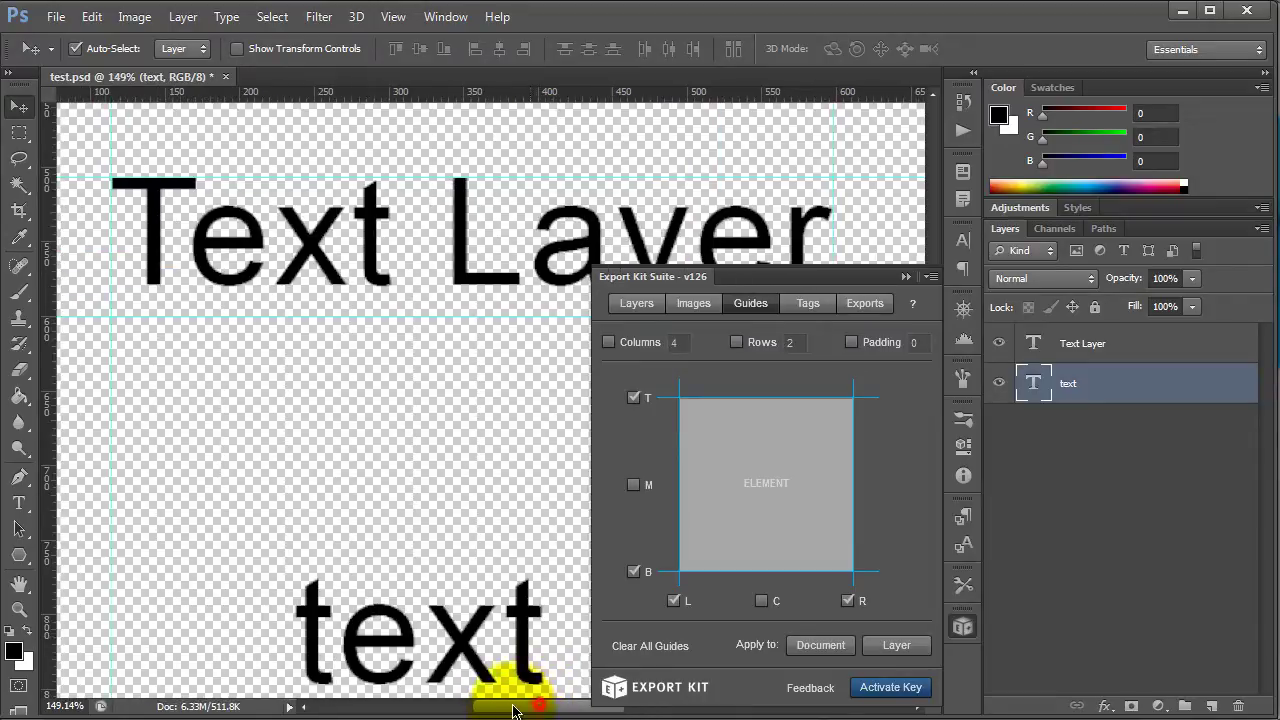
scroll(540, 652, down, 5)
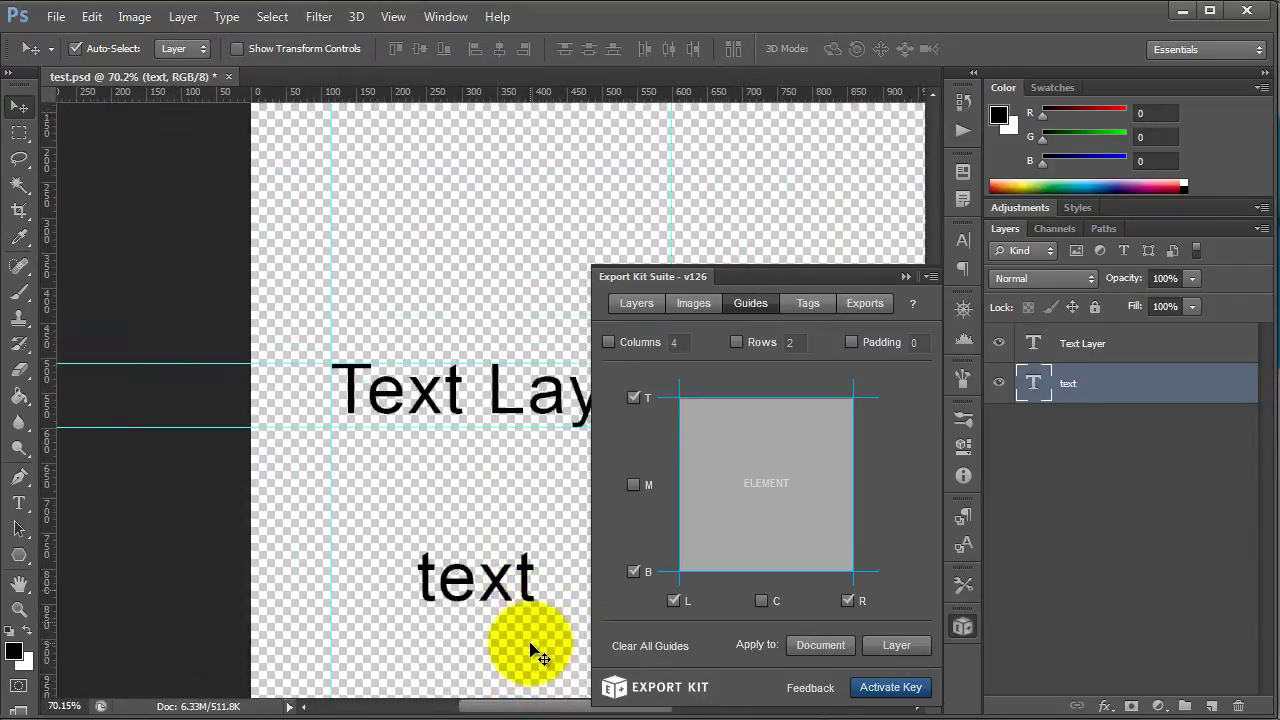
scroll(510, 688, right, 4)
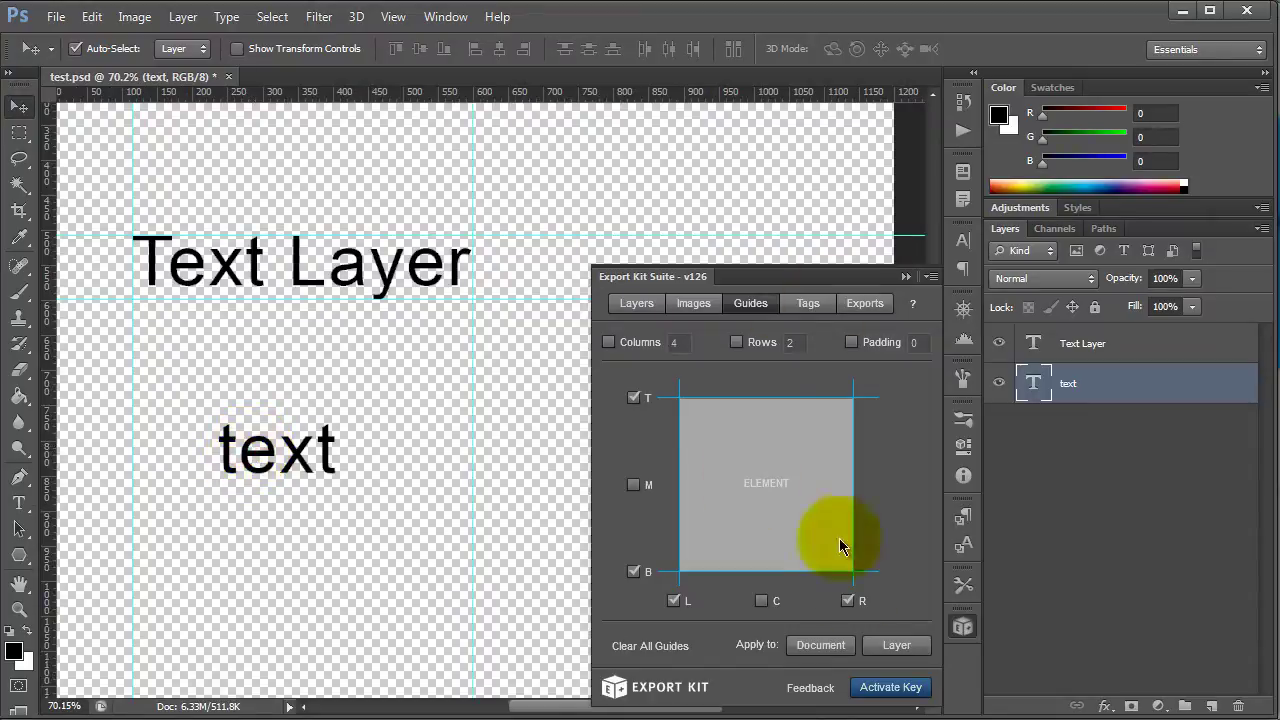
Step: Add guides around the 'text' layer, then use Clear All Guides to remove every guide
click(894, 646)
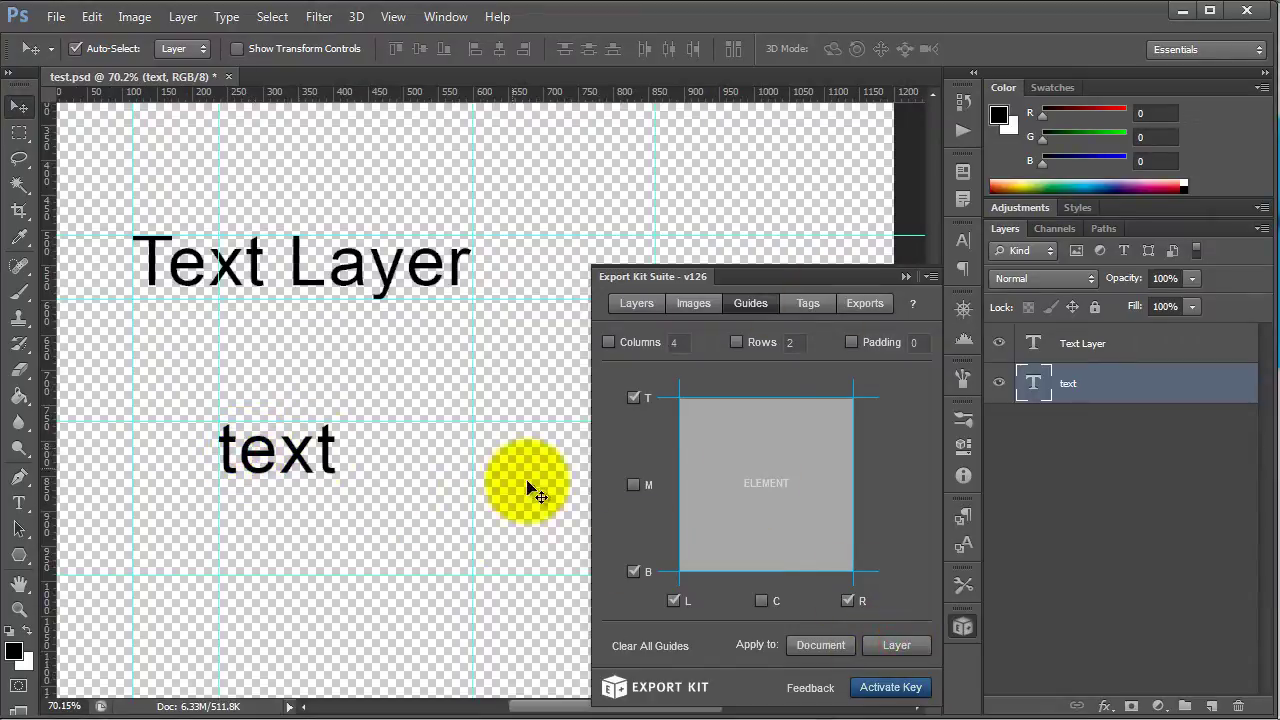
click(650, 646)
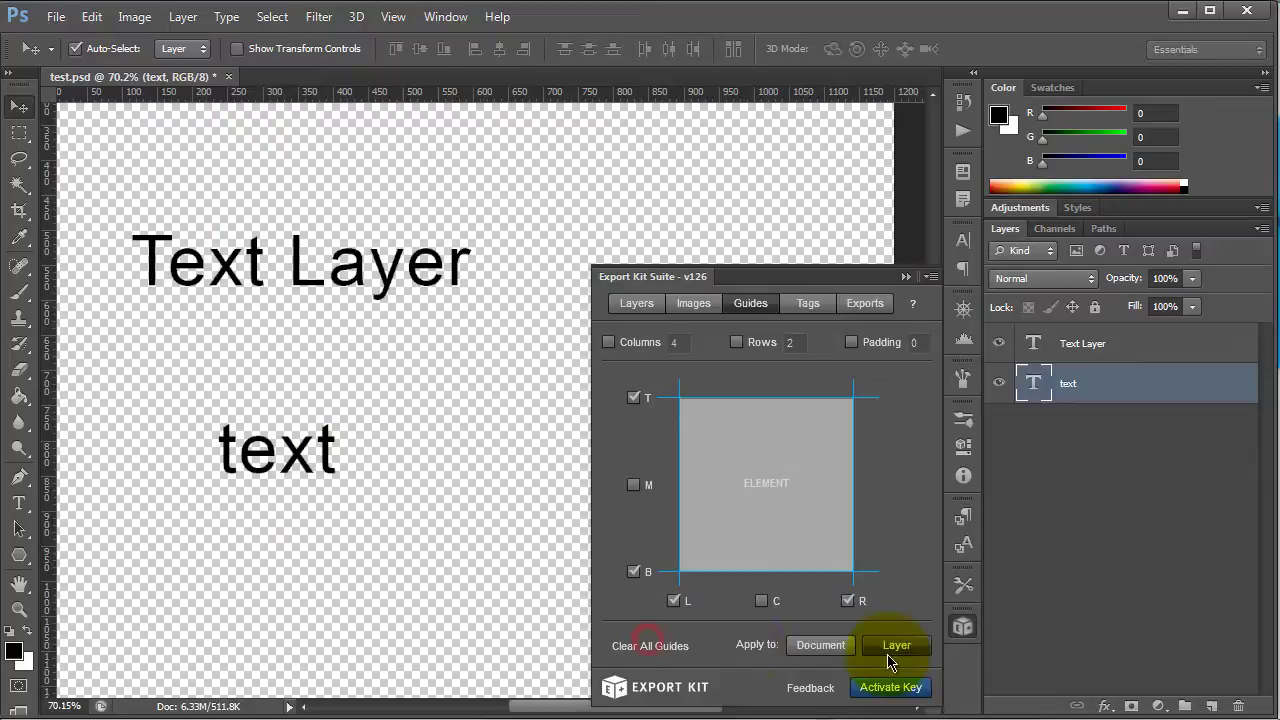
click(889, 650)
scroll(479, 585, down, 3)
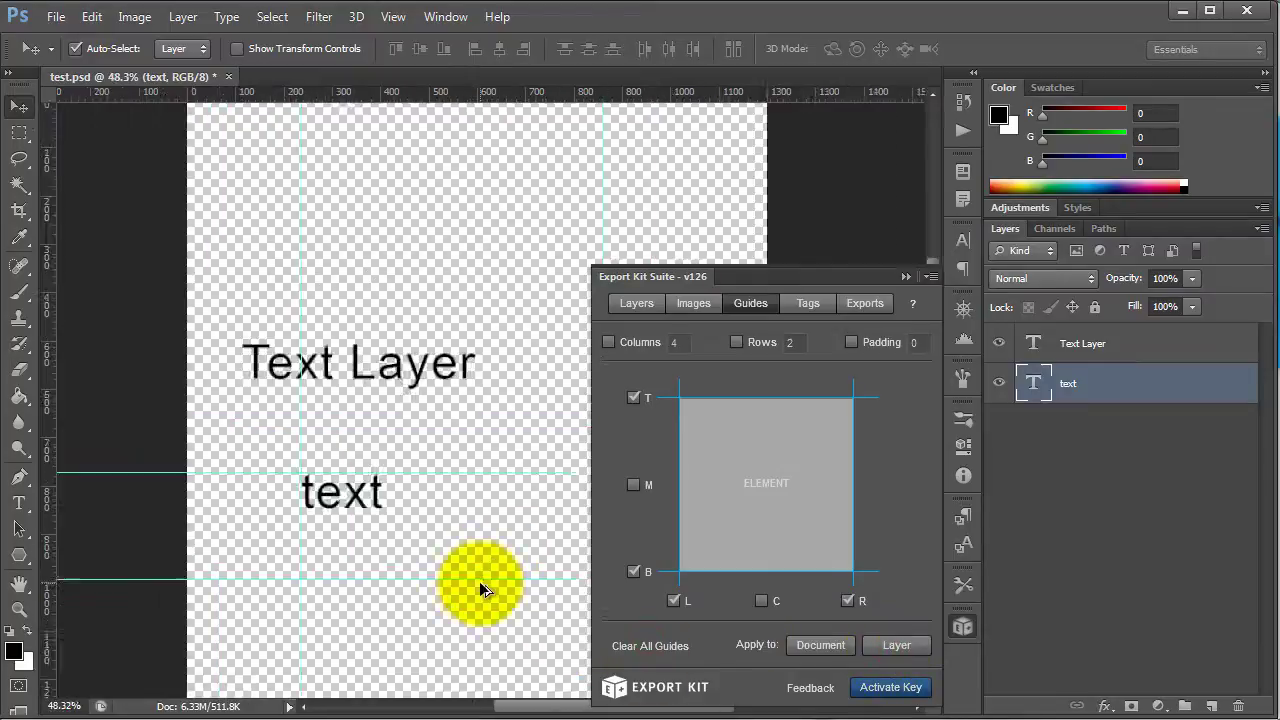
scroll(483, 606, down, 1)
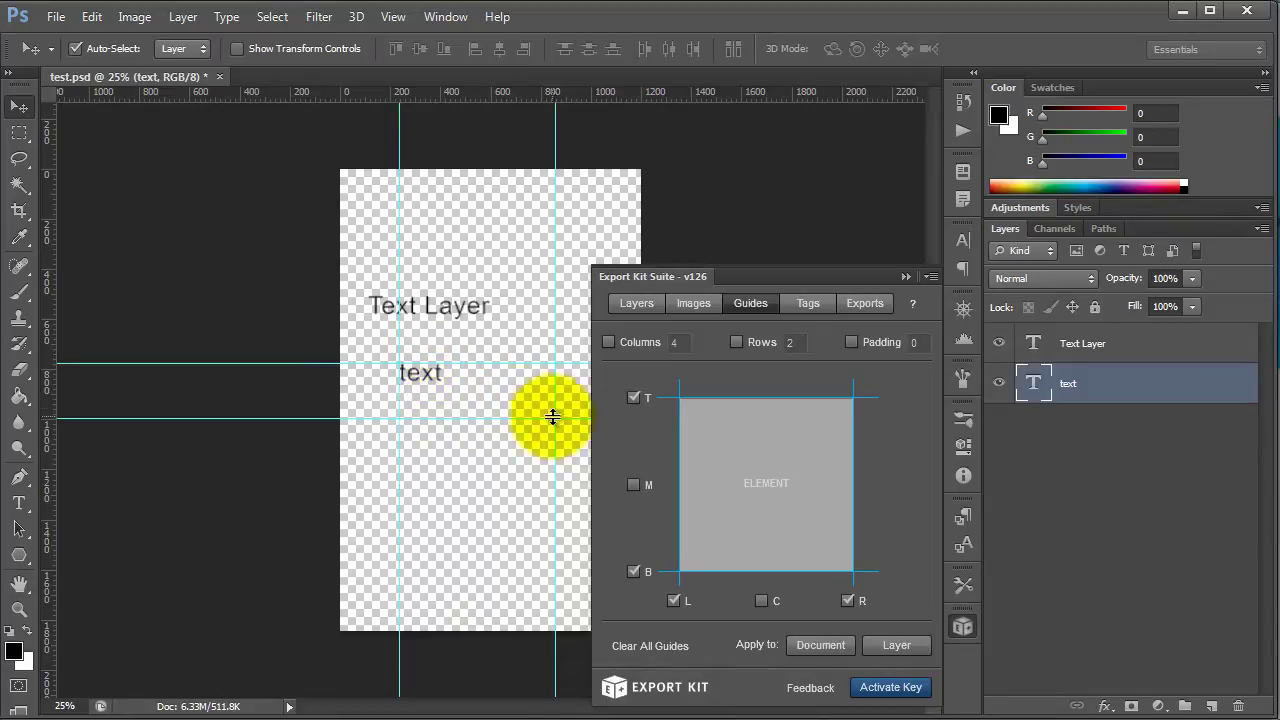
click(648, 645)
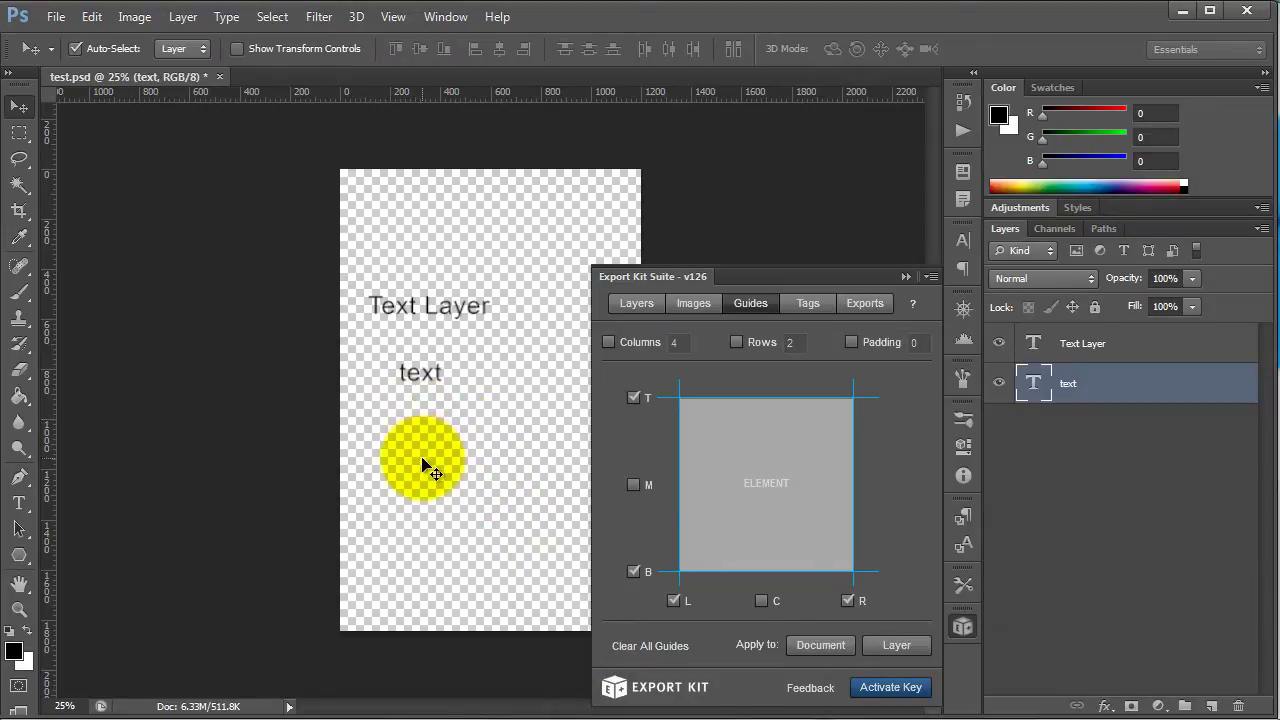
Step: Select the Text Layer layer in the Layers panel
click(1090, 378)
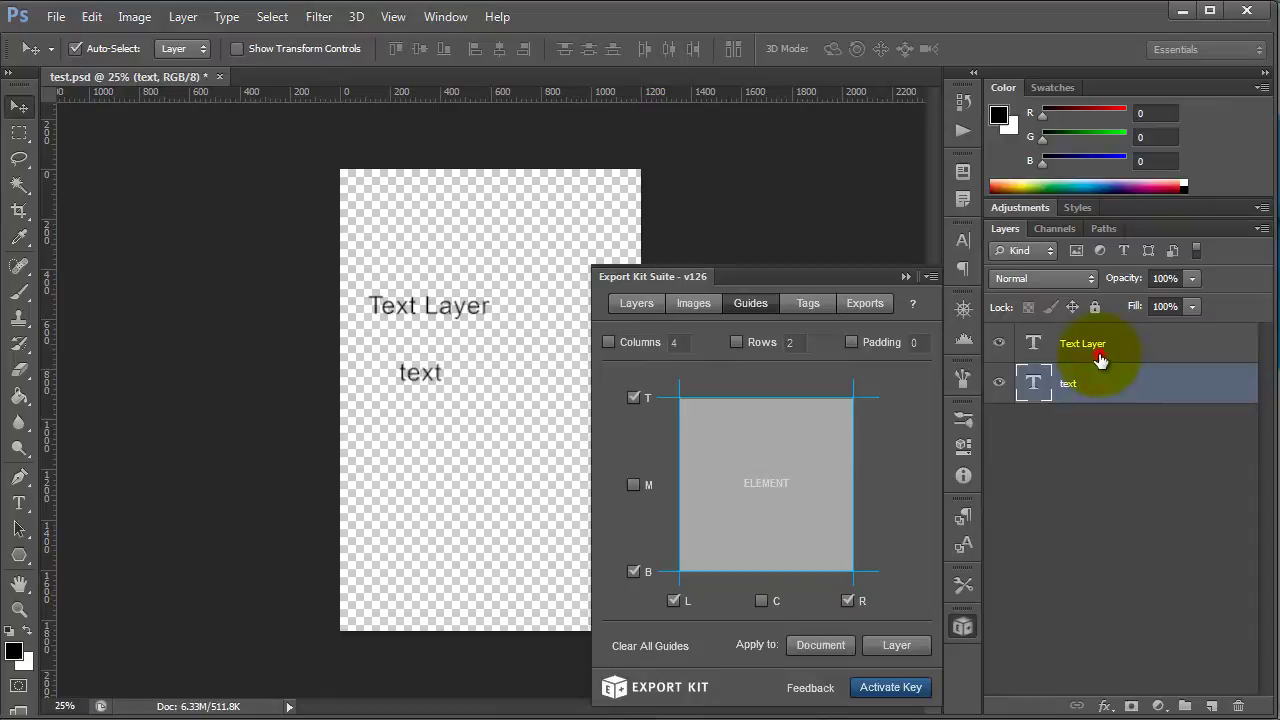
click(1098, 354)
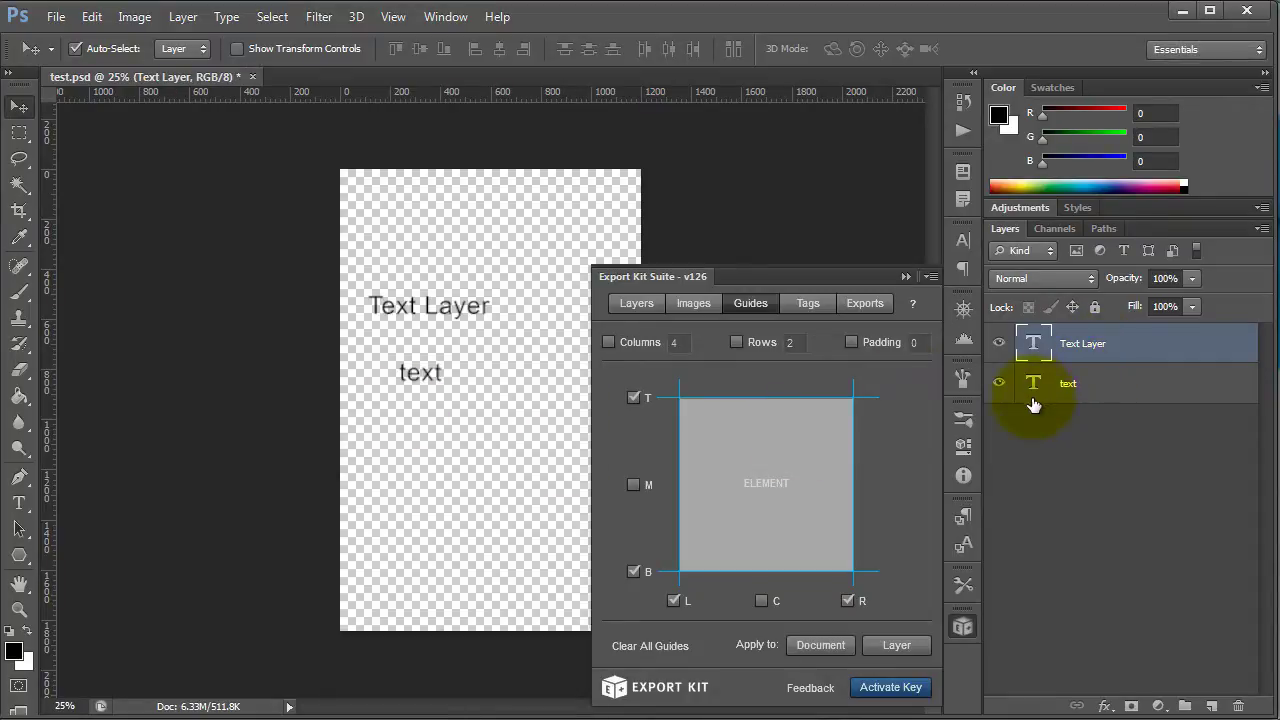
click(1065, 385)
click(1089, 345)
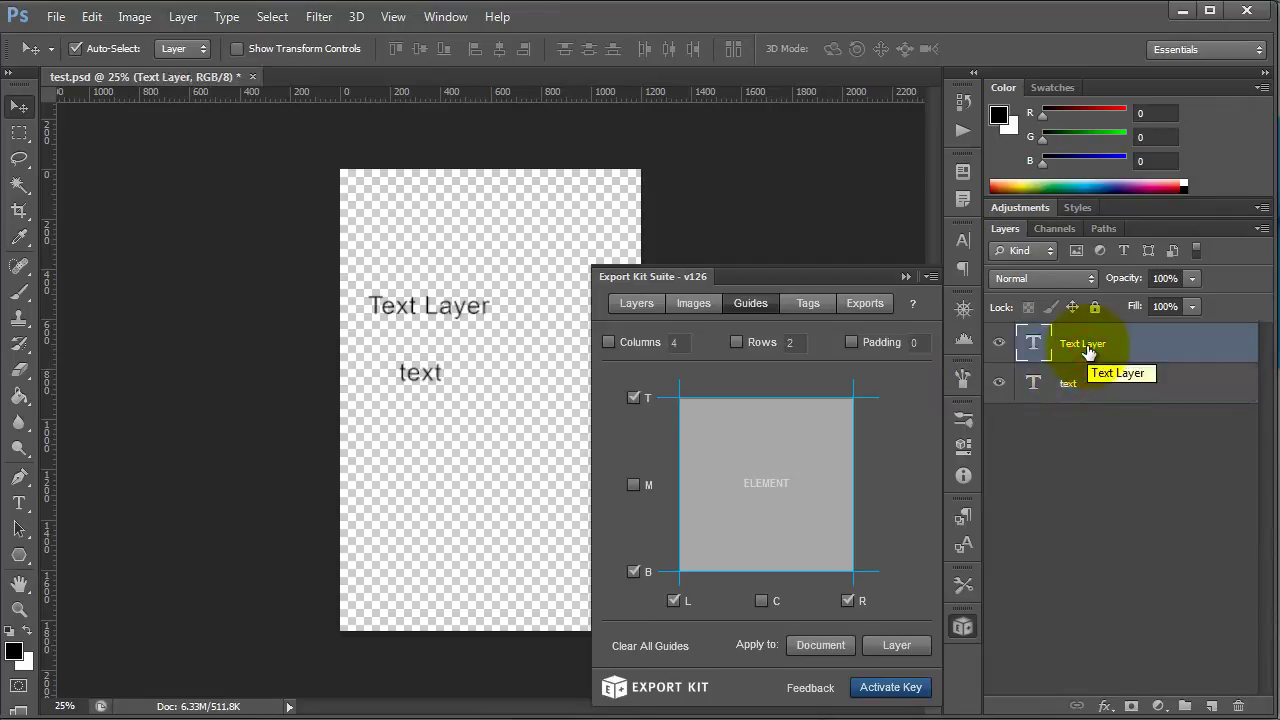
Step: Add a text layer reading 'My really long layer name' near the bottom of the canvas
click(425, 496)
key(t)
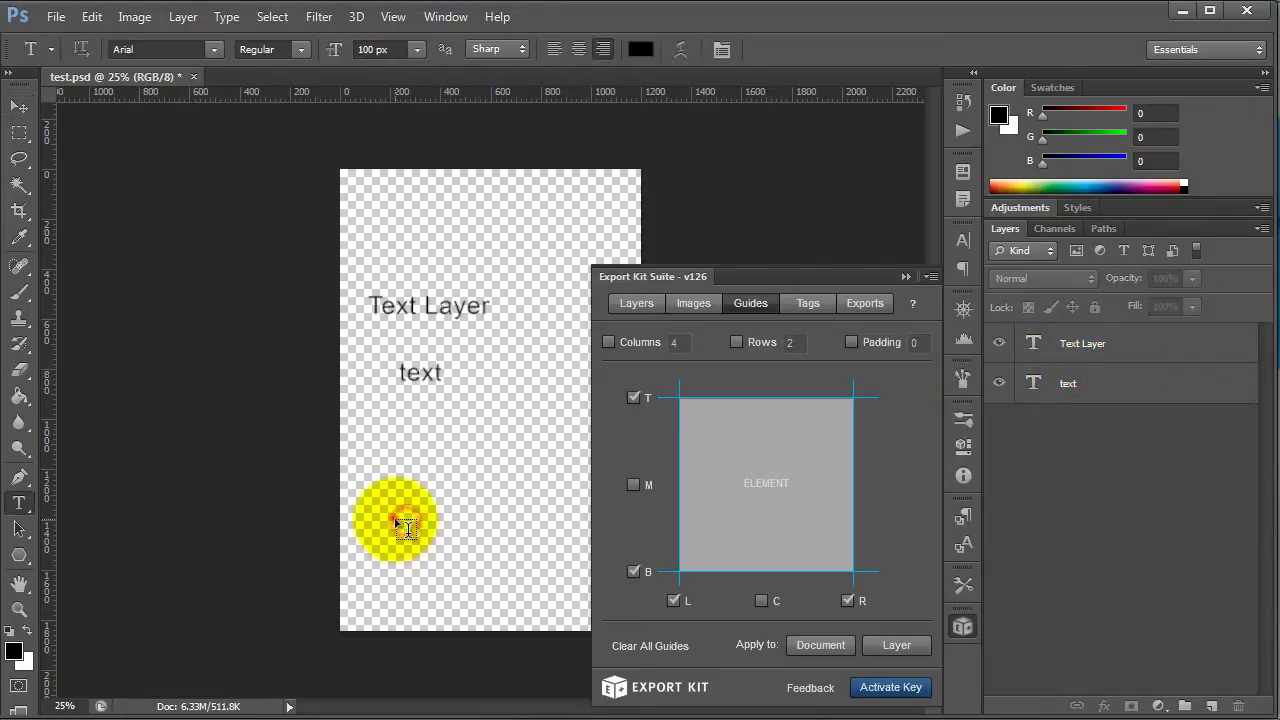
click(397, 518)
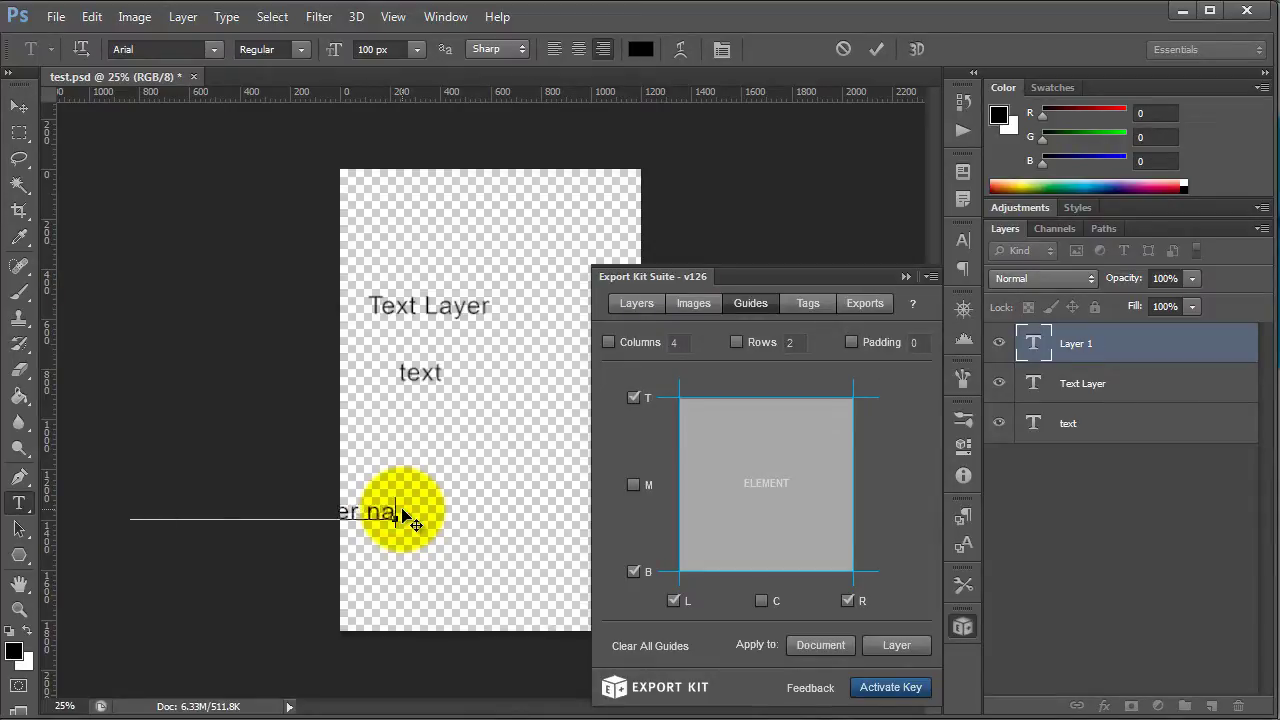
drag(466, 474, 742, 458)
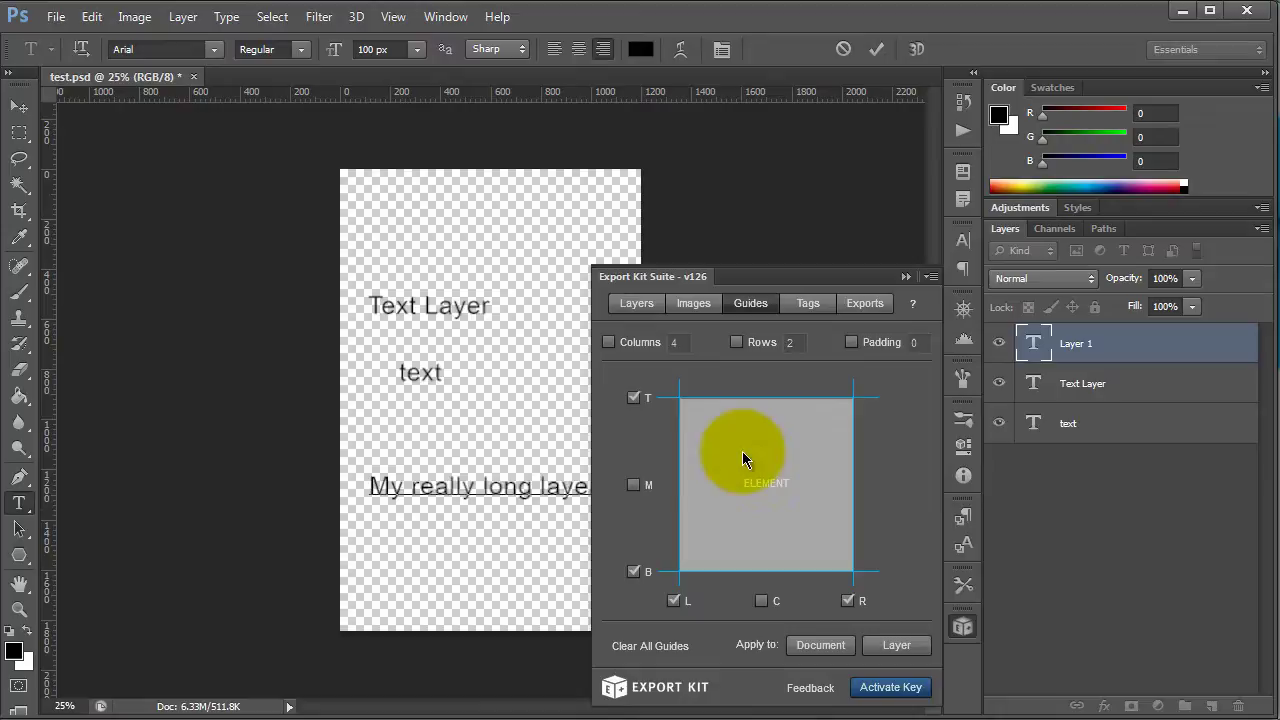
click(742, 451)
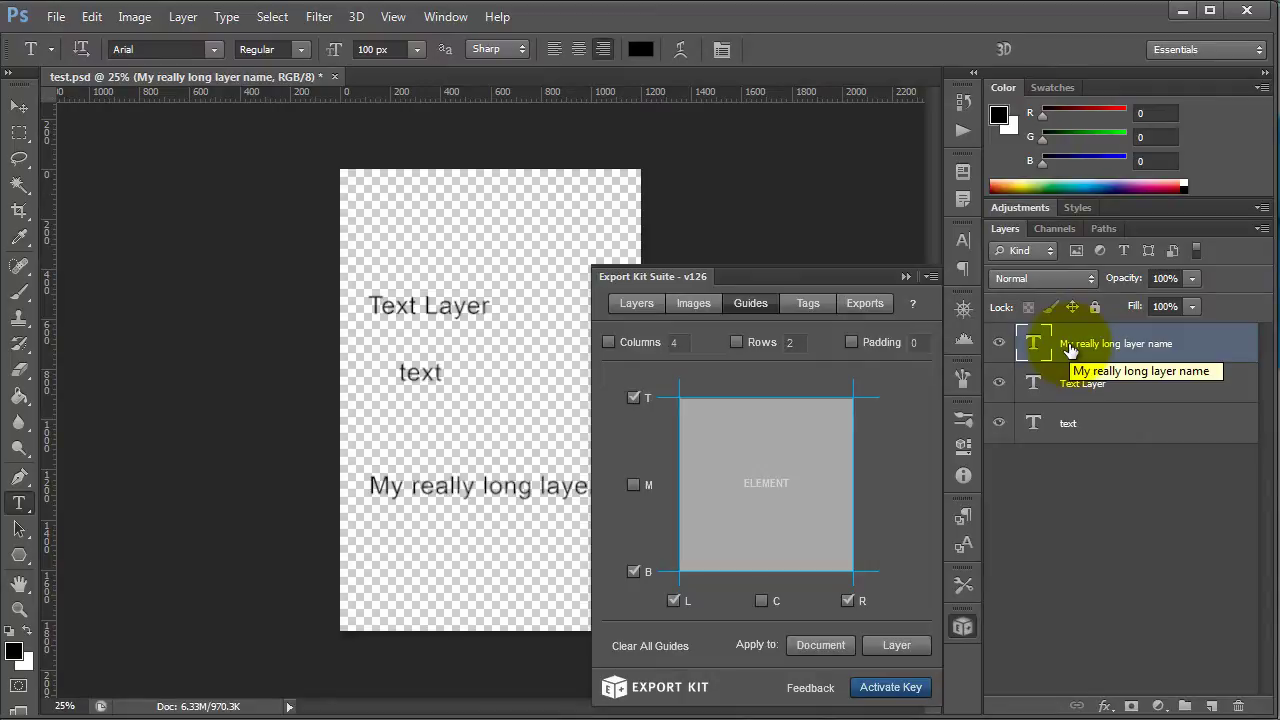
Step: Run Export Kit's HTML5 export and dismiss the export-complete alert
click(865, 303)
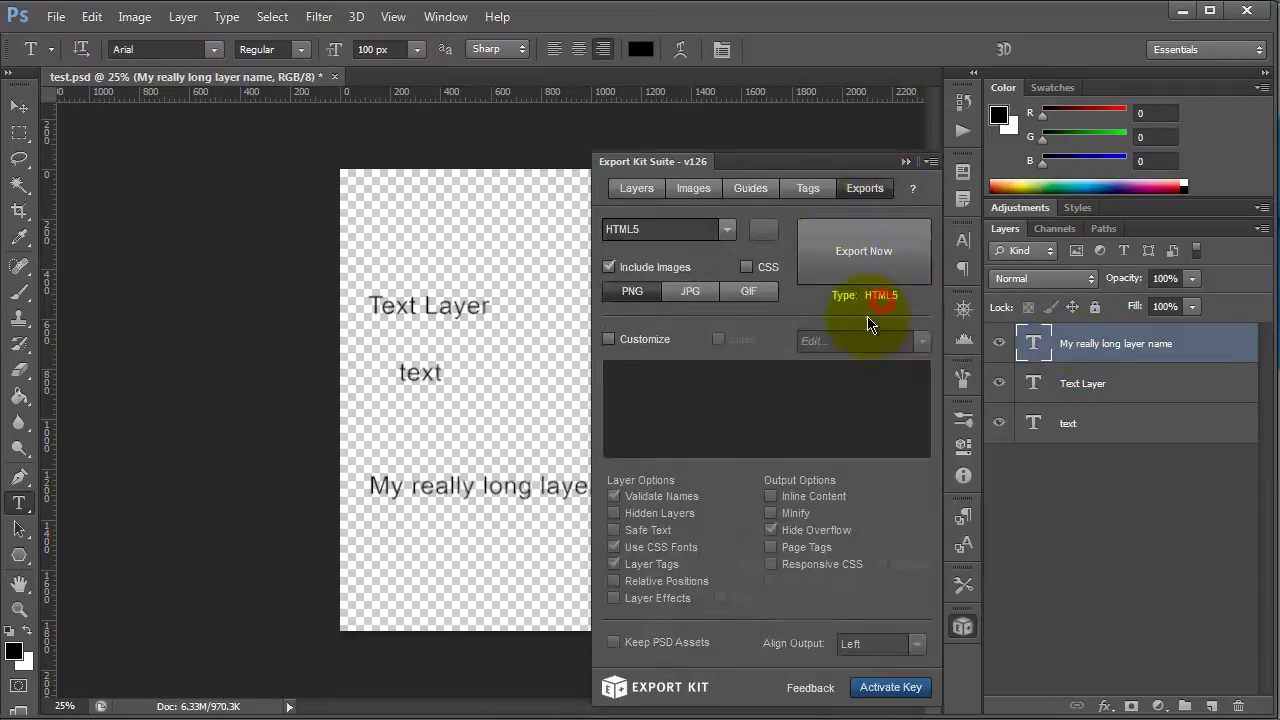
click(862, 251)
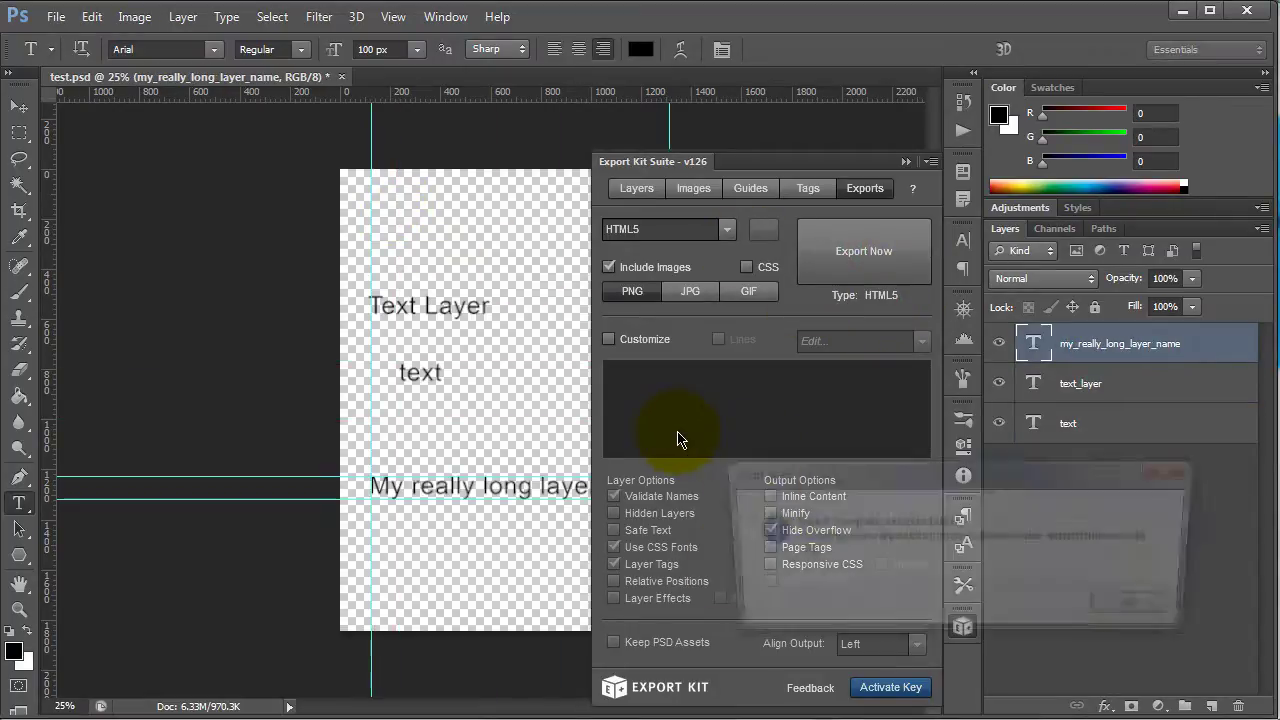
key(Return)
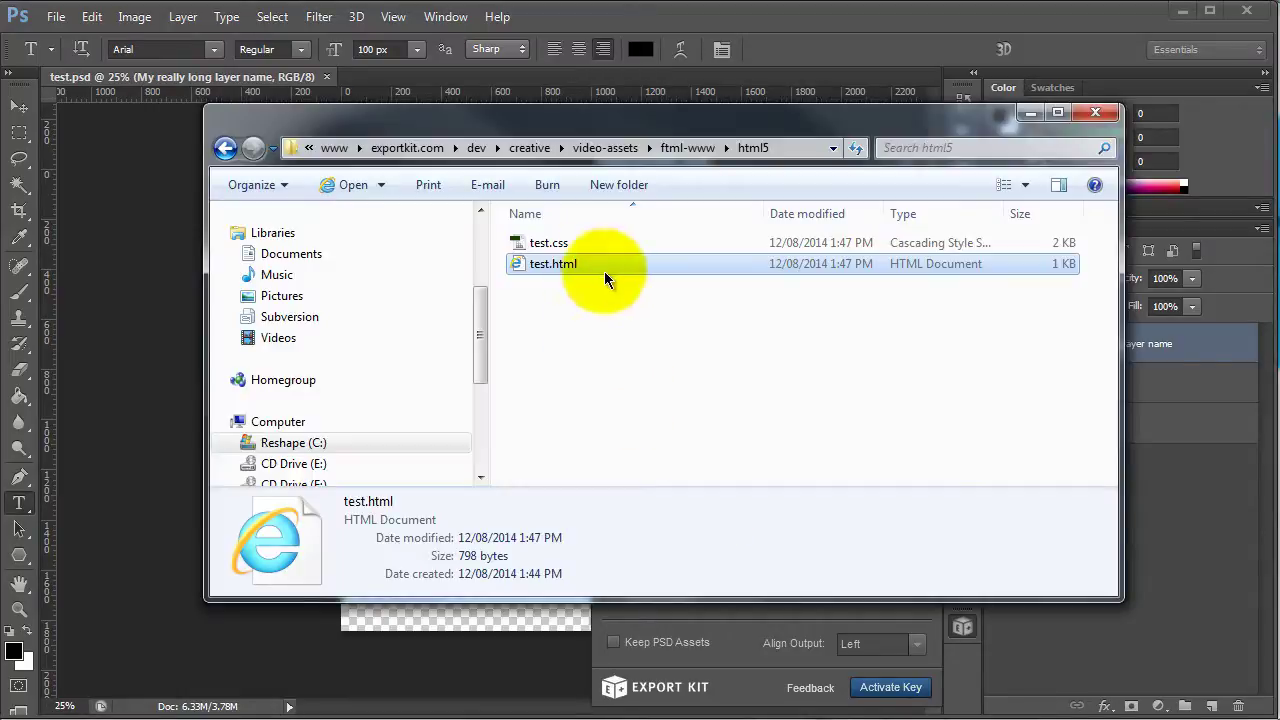
Step: Open test.html in Sublime Text 2 and highlight the my_really_long_layer_name div id
right_click(604, 271)
click(748, 392)
click(457, 543)
scroll(451, 580, down, 2)
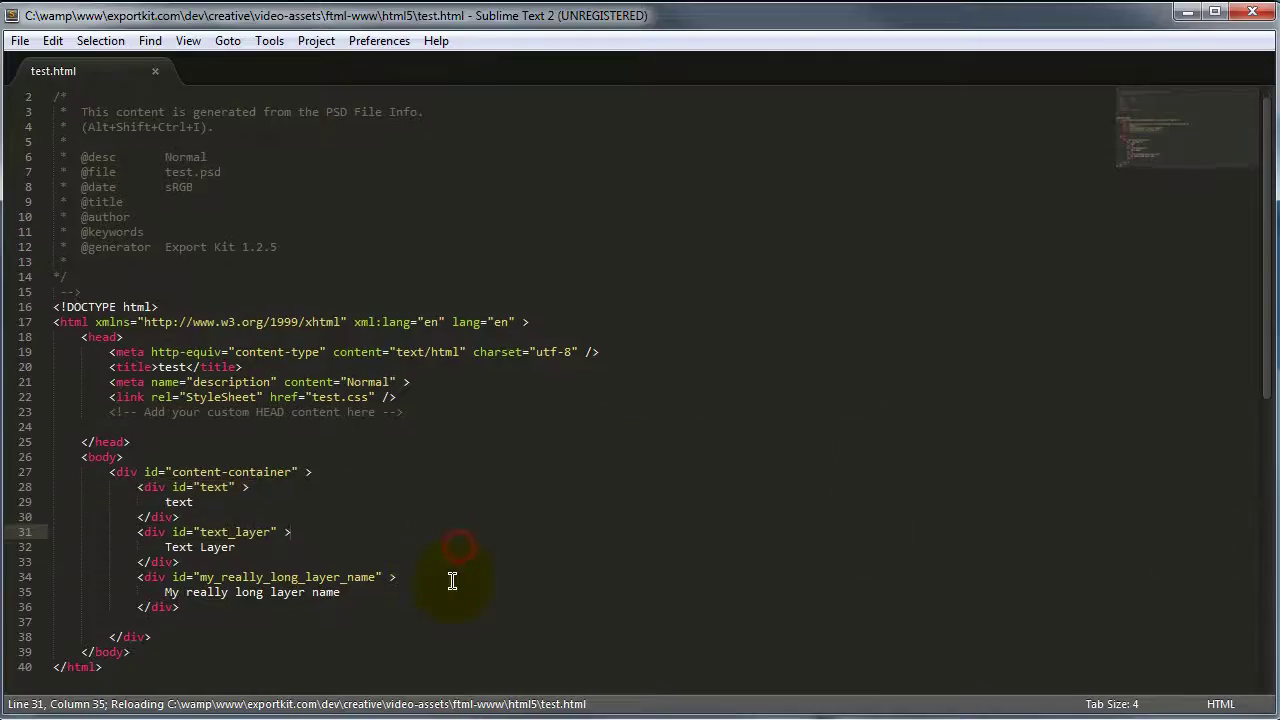
double_click(213, 500)
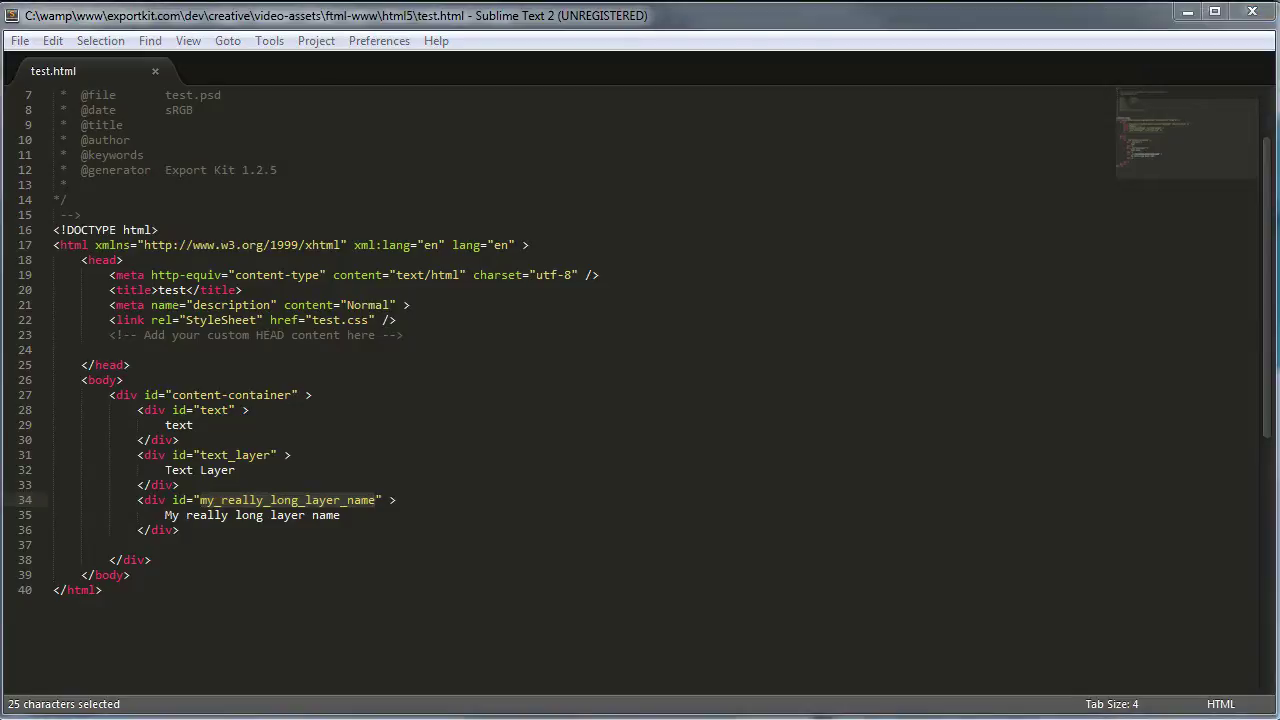
Step: Rename the 'My really long layer name' layer to 'header title'
key(alt+Tab)
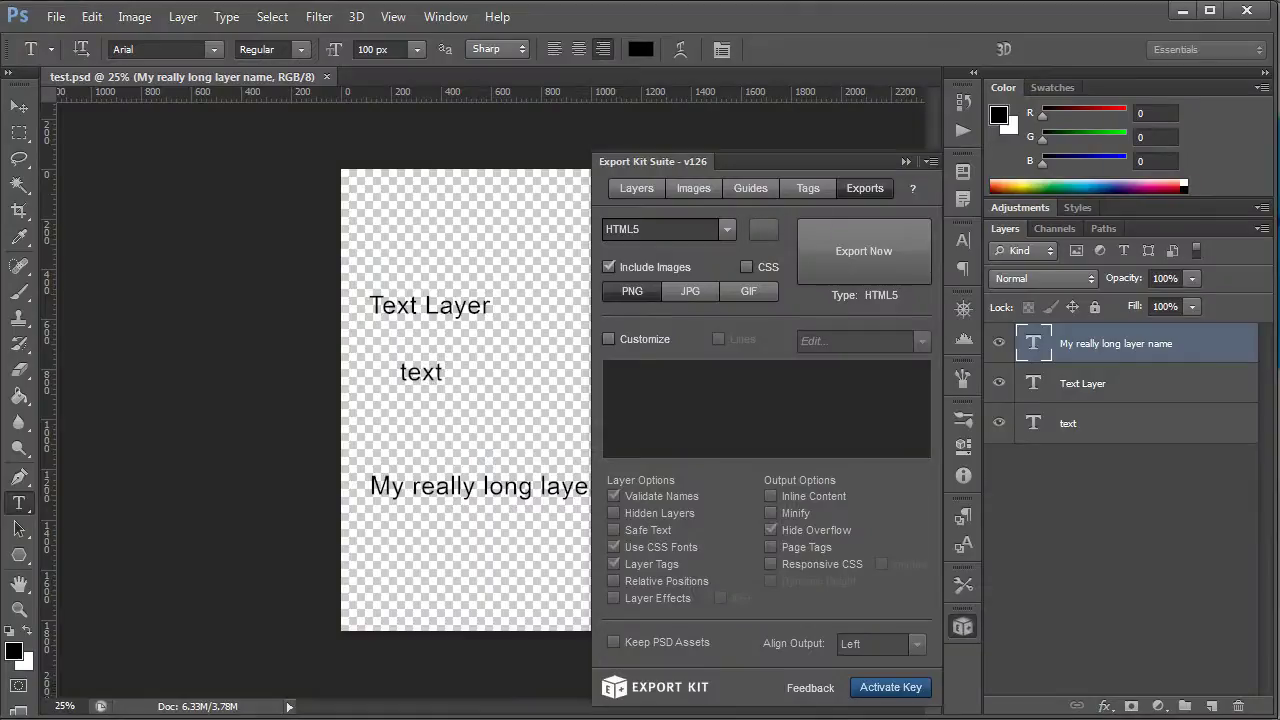
double_click(1130, 345)
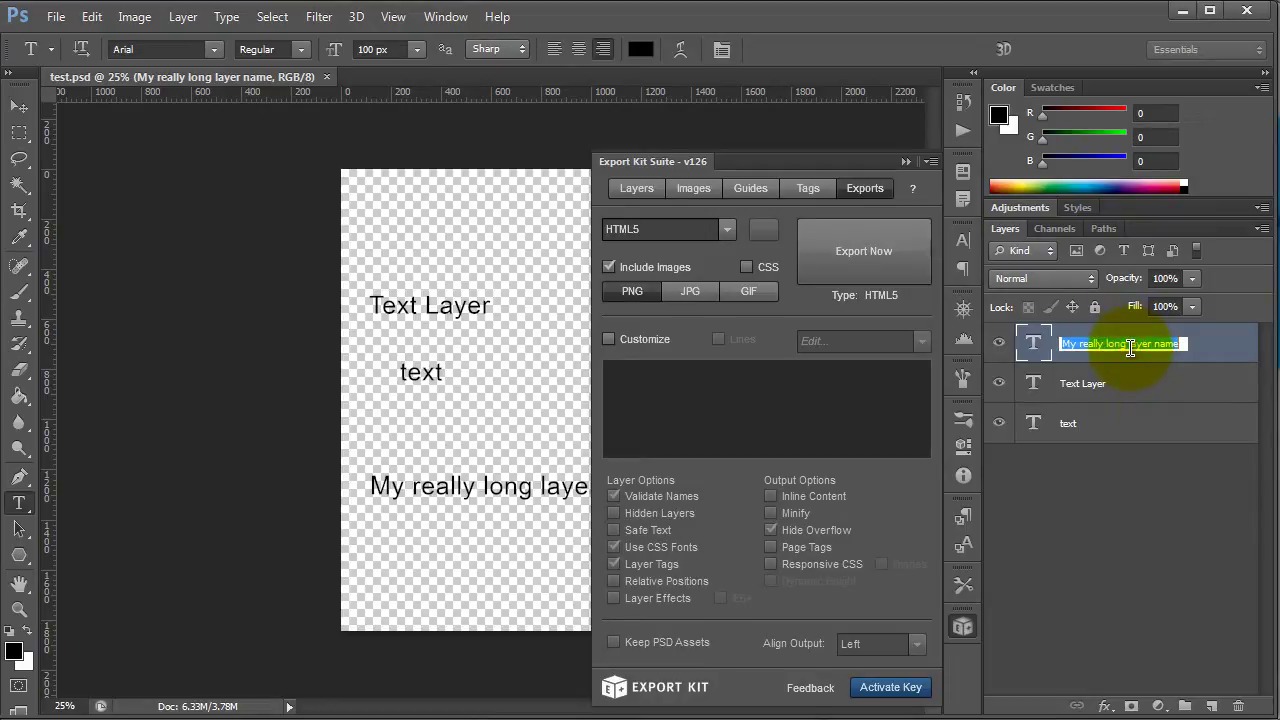
text(title)
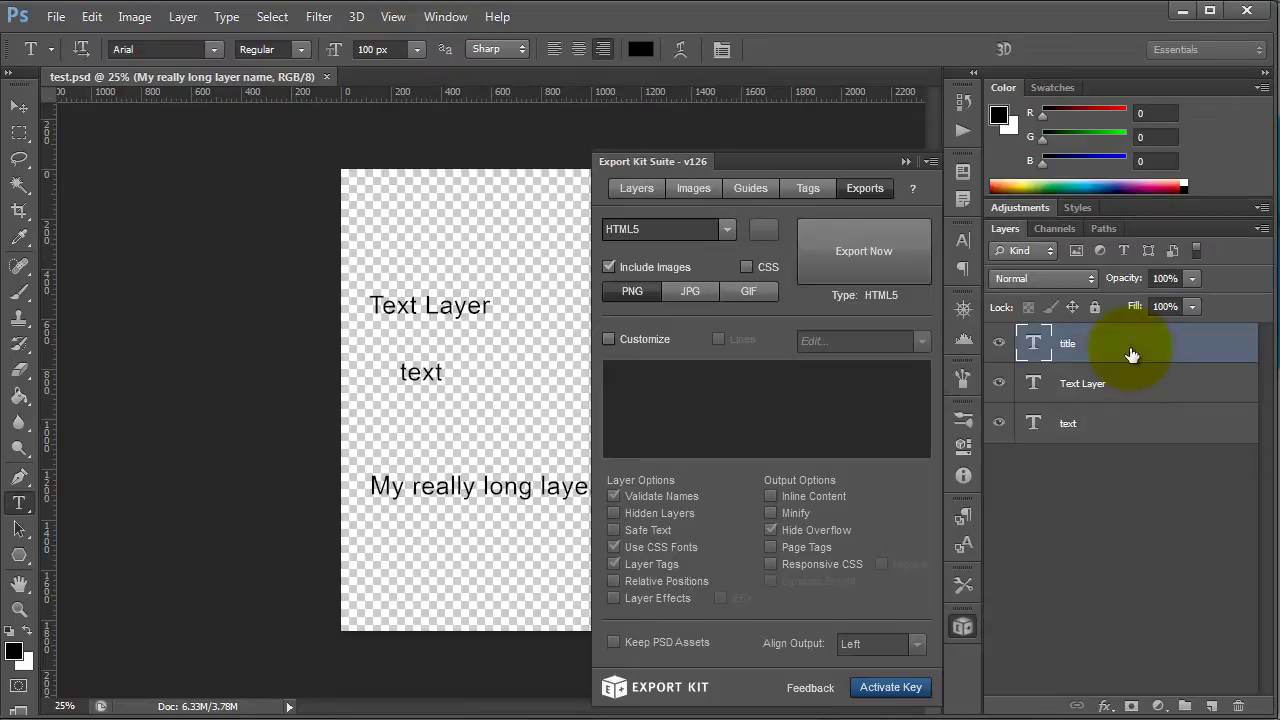
key(Return)
double_click(1068, 344)
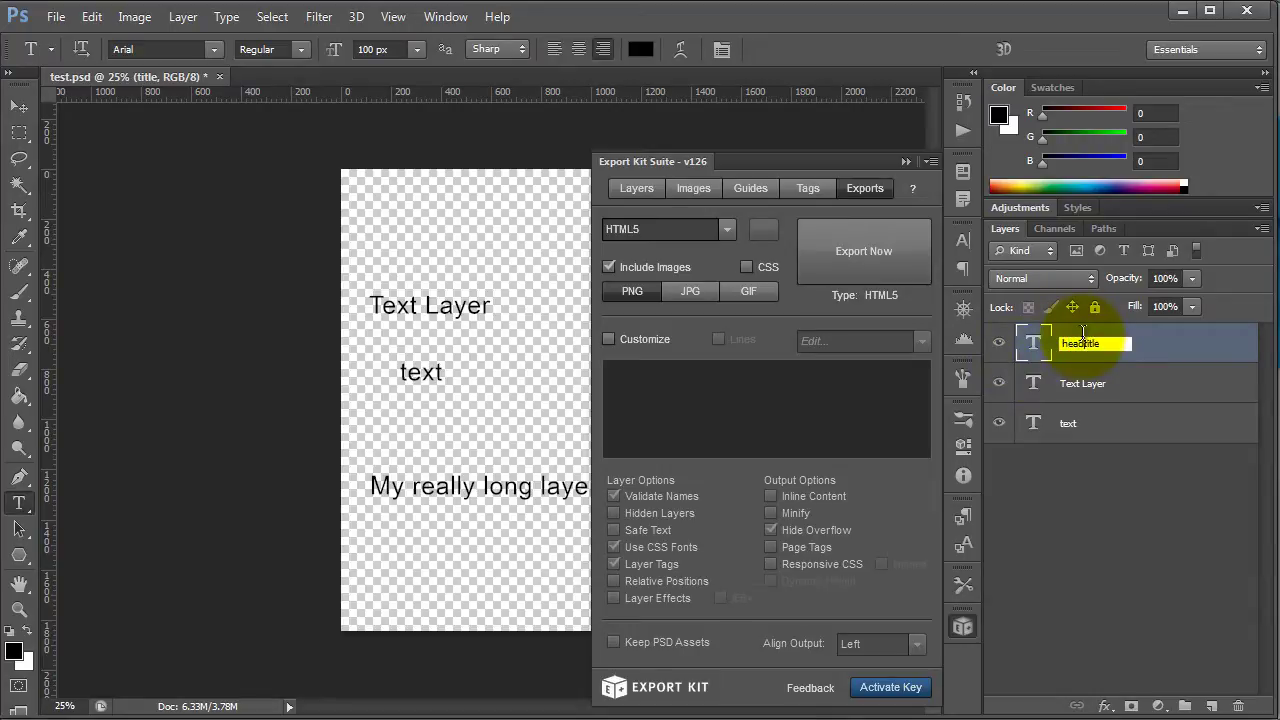
text(header)
key(Return)
right_click(1075, 344)
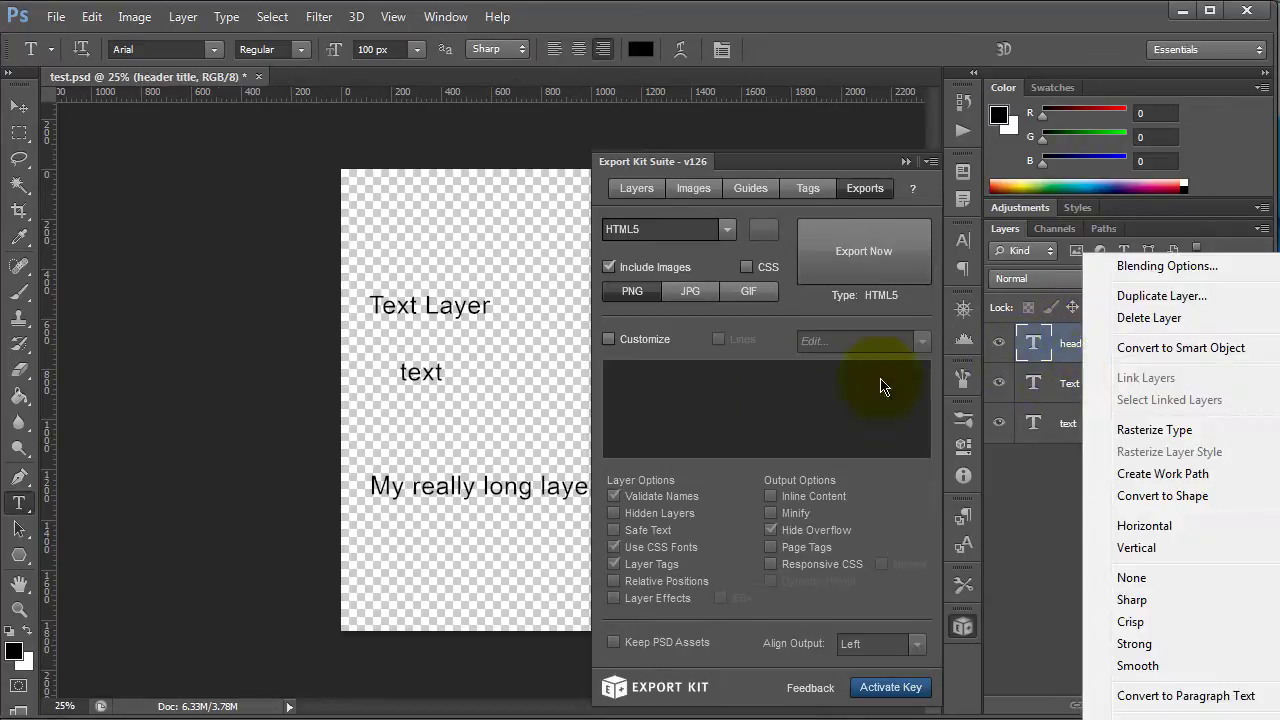
Step: Move the long-named text to the canvas top and Text Layer below the text line
click(508, 380)
key(v)
drag(497, 506, 459, 425)
click(445, 312)
drag(416, 374, 389, 320)
Step: Change the 'text' line to 'text description' and shift Text Layer further down
double_click(400, 320)
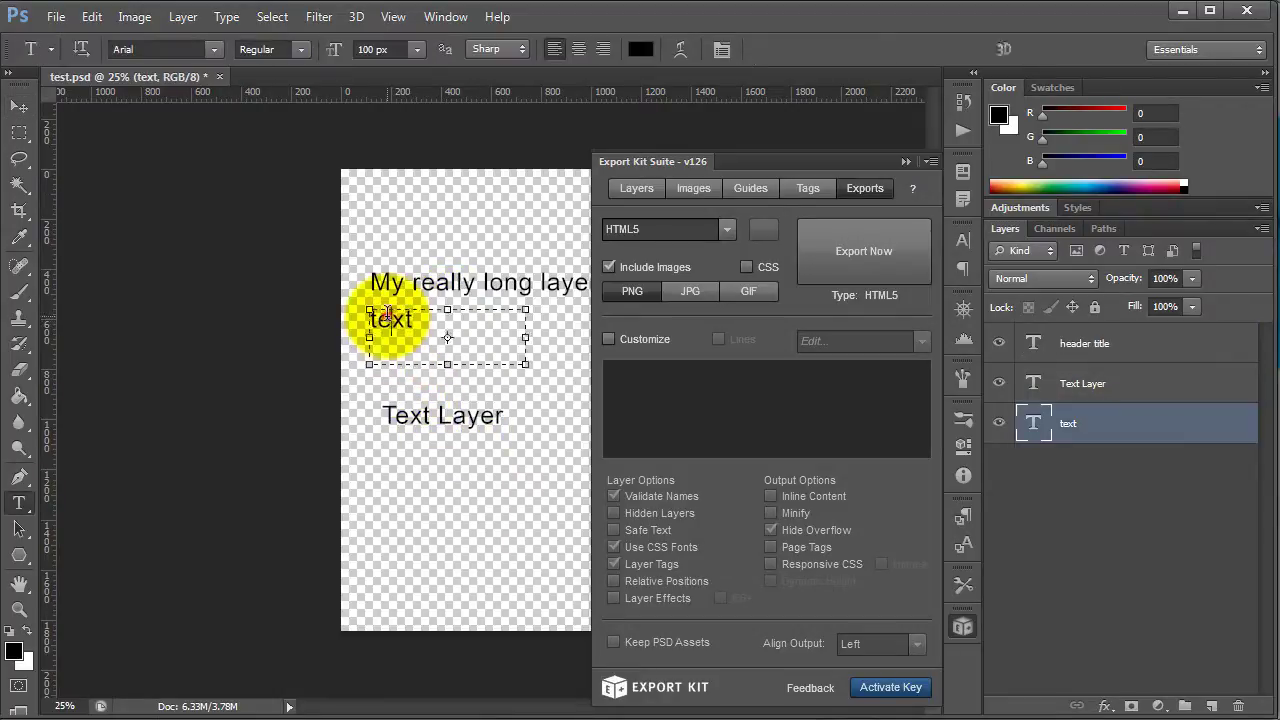
click(442, 328)
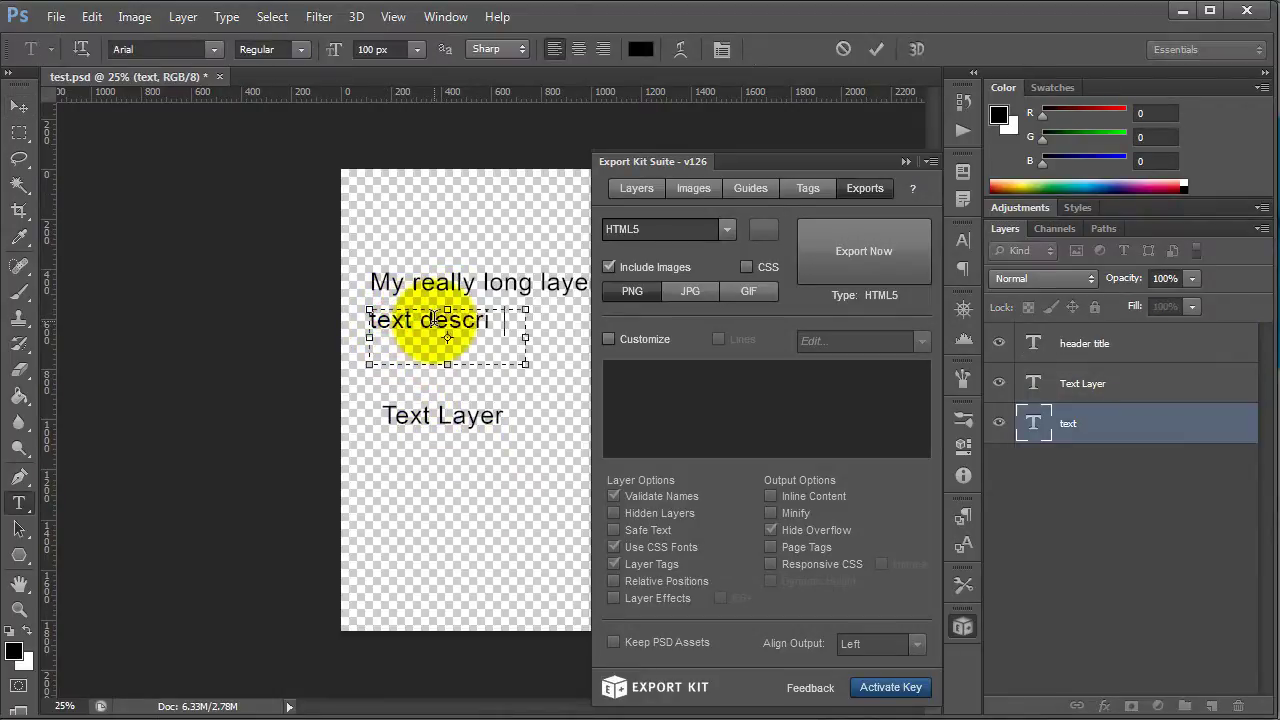
drag(525, 364, 619, 394)
click(452, 432)
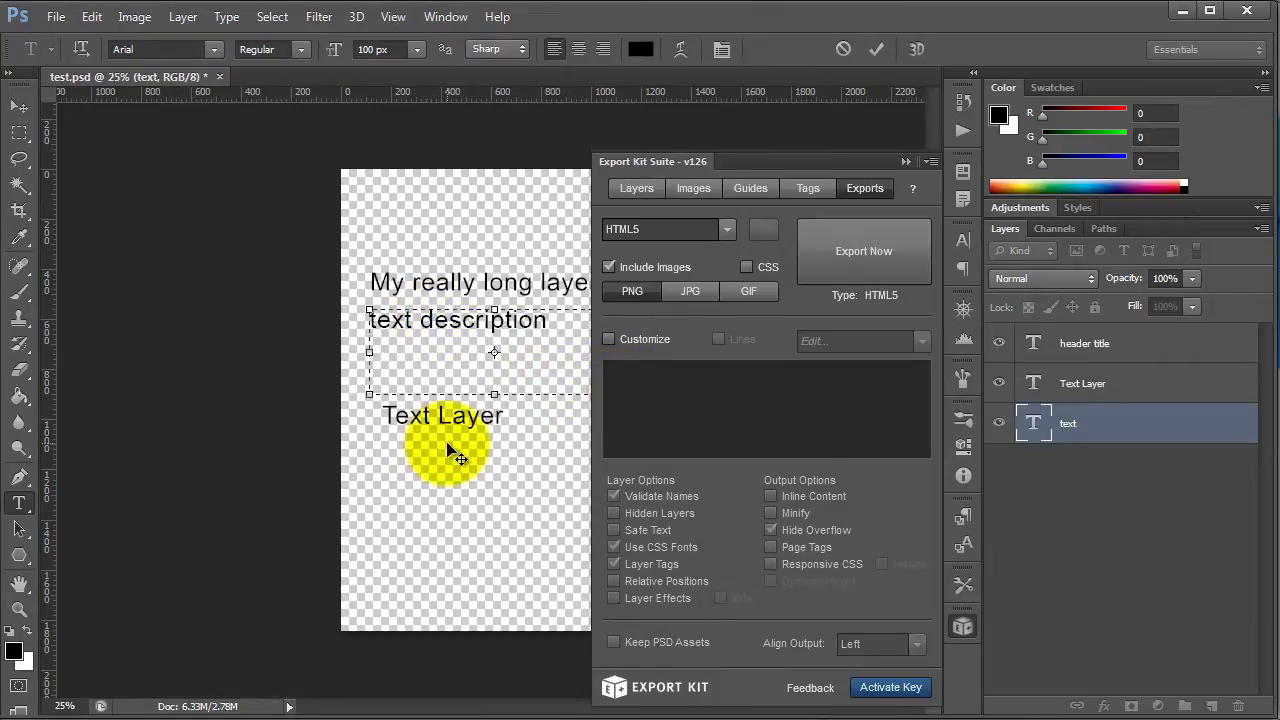
key(v)
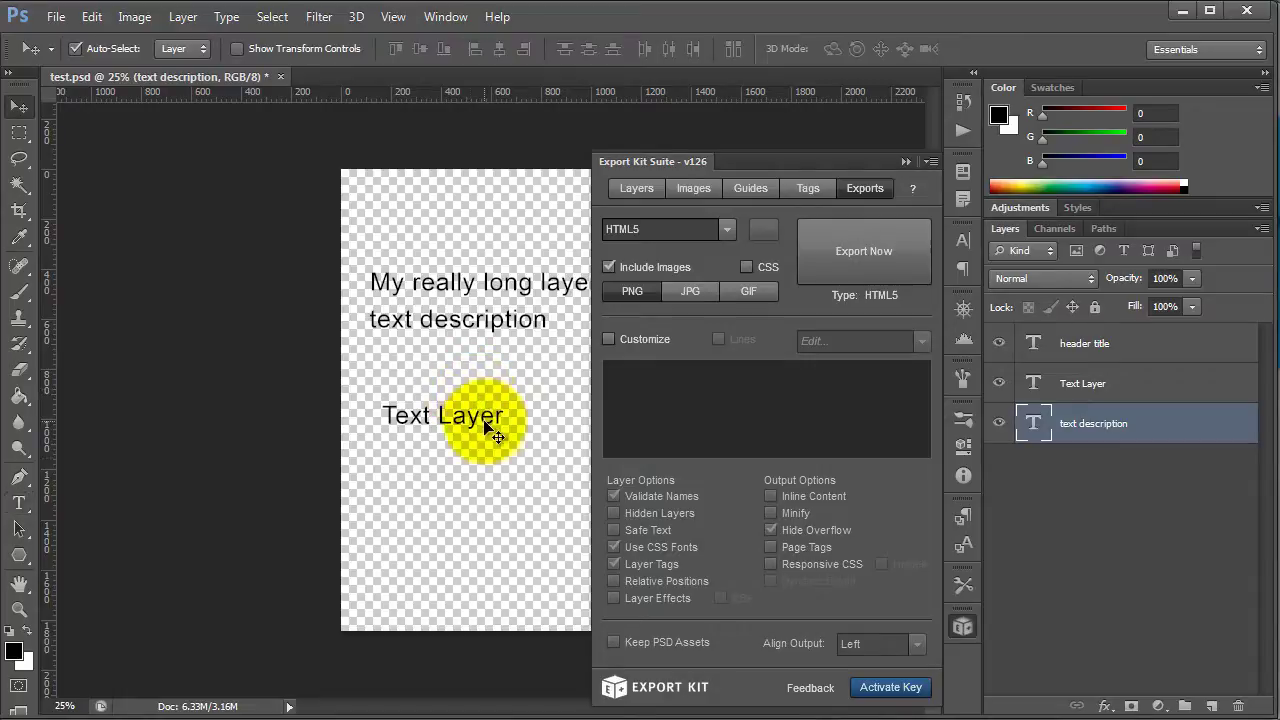
drag(484, 421, 484, 460)
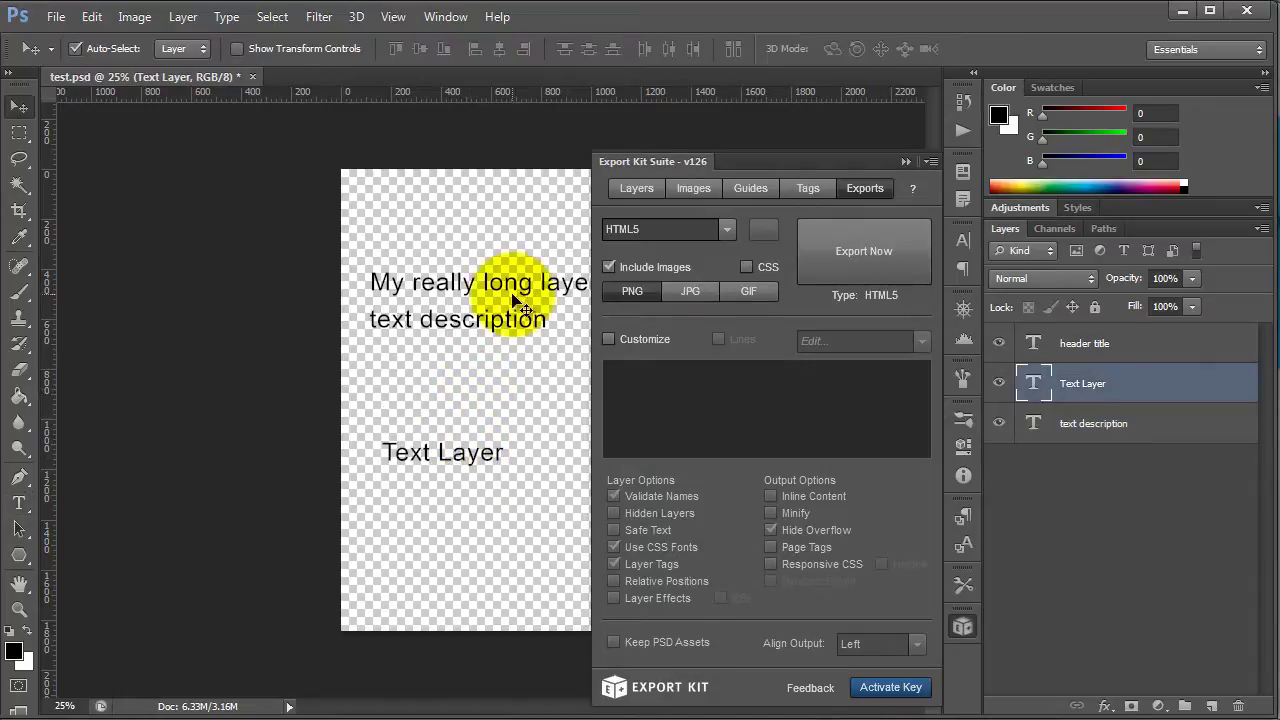
Step: Move the text description layer above Text Layer and re-export to HTML5
click(1090, 423)
drag(1049, 420, 1120, 400)
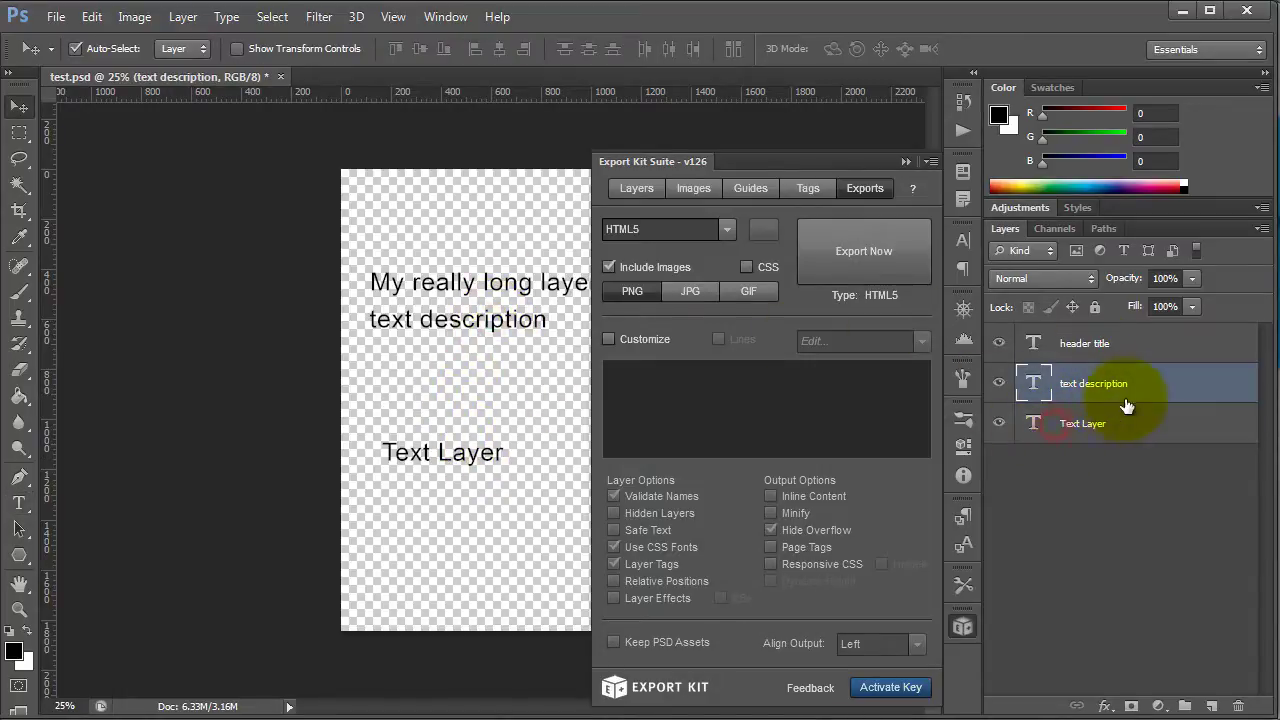
double_click(1113, 386)
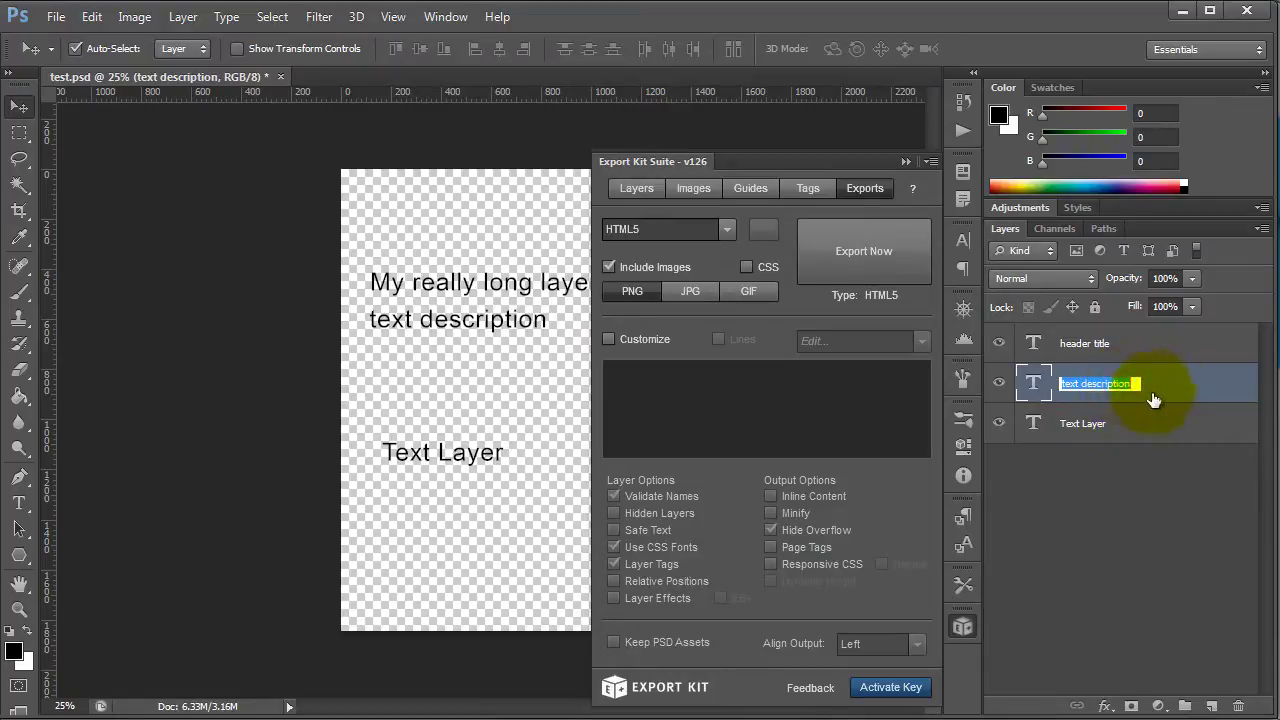
click(1181, 398)
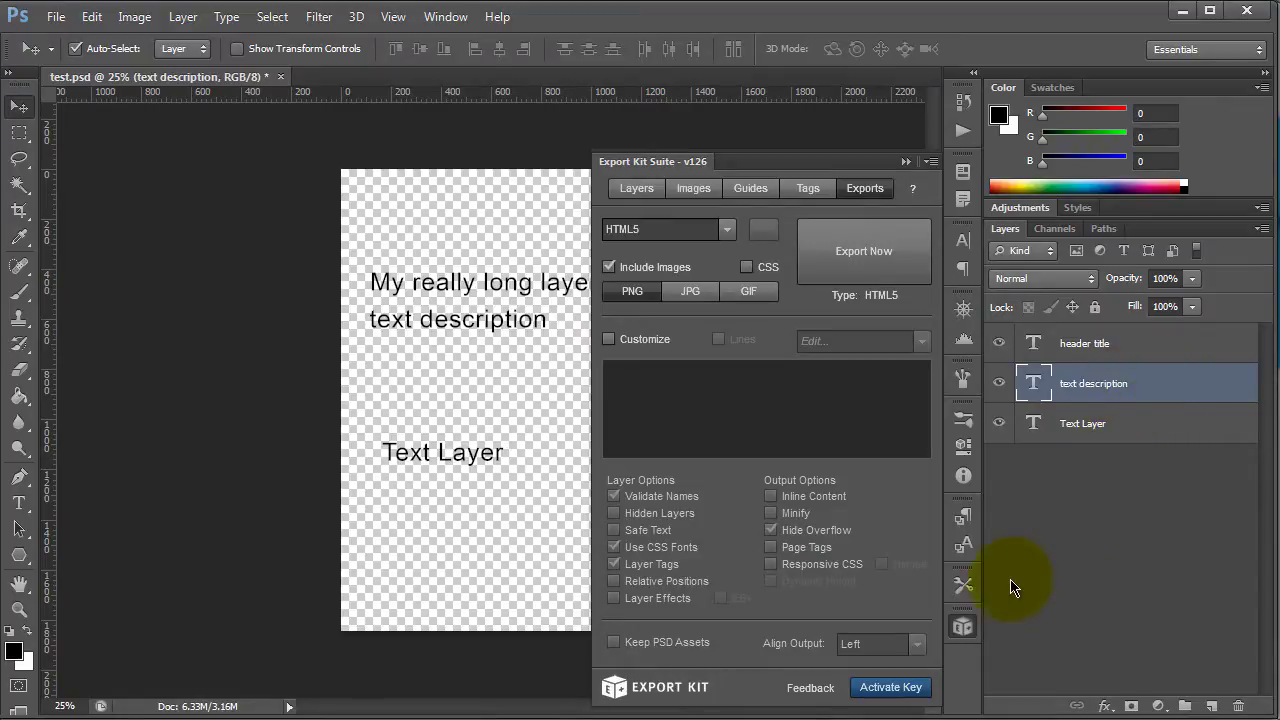
click(875, 250)
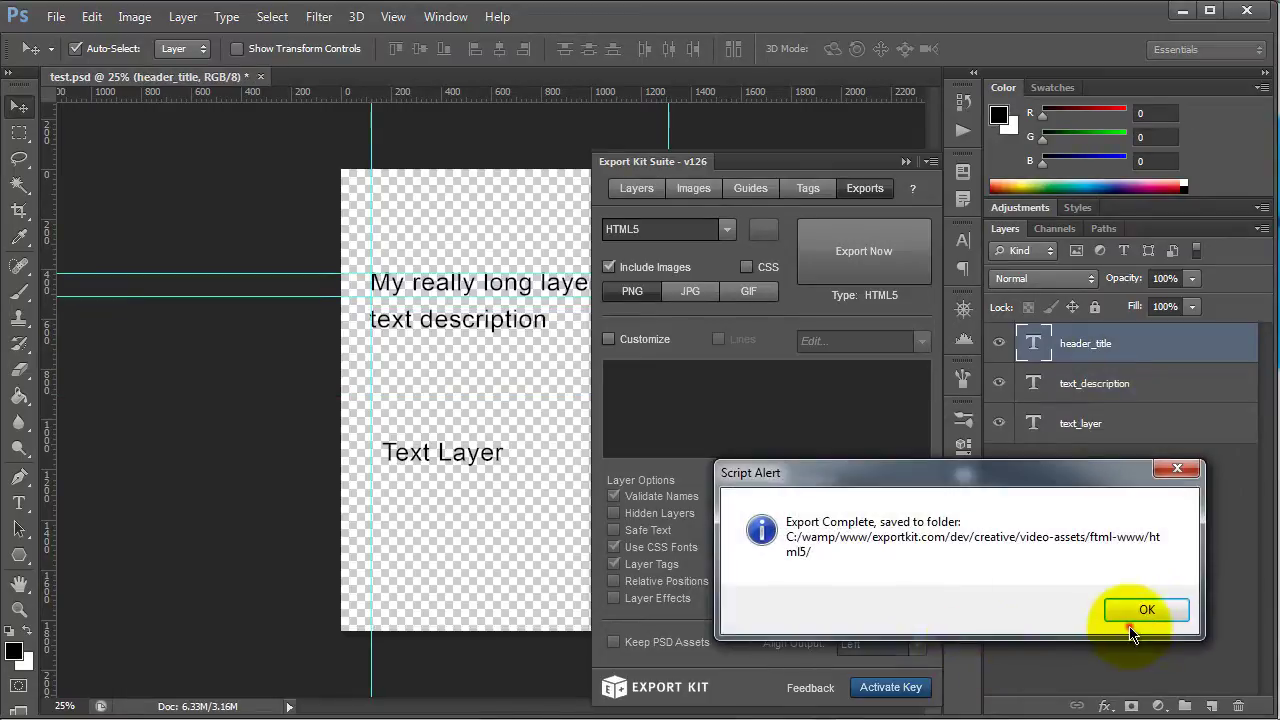
click(1141, 609)
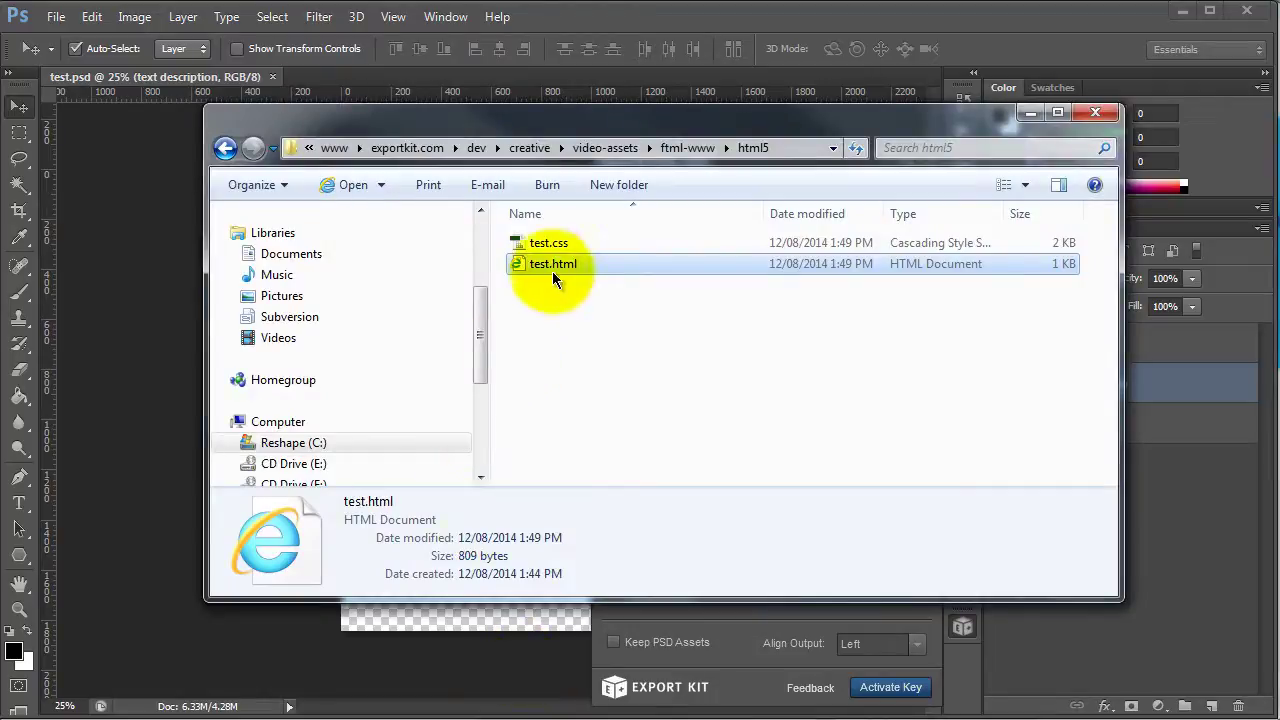
Step: Inspect the text_description and header_title ids in test.html in Sublime Text 2
right_click(557, 263)
click(686, 390)
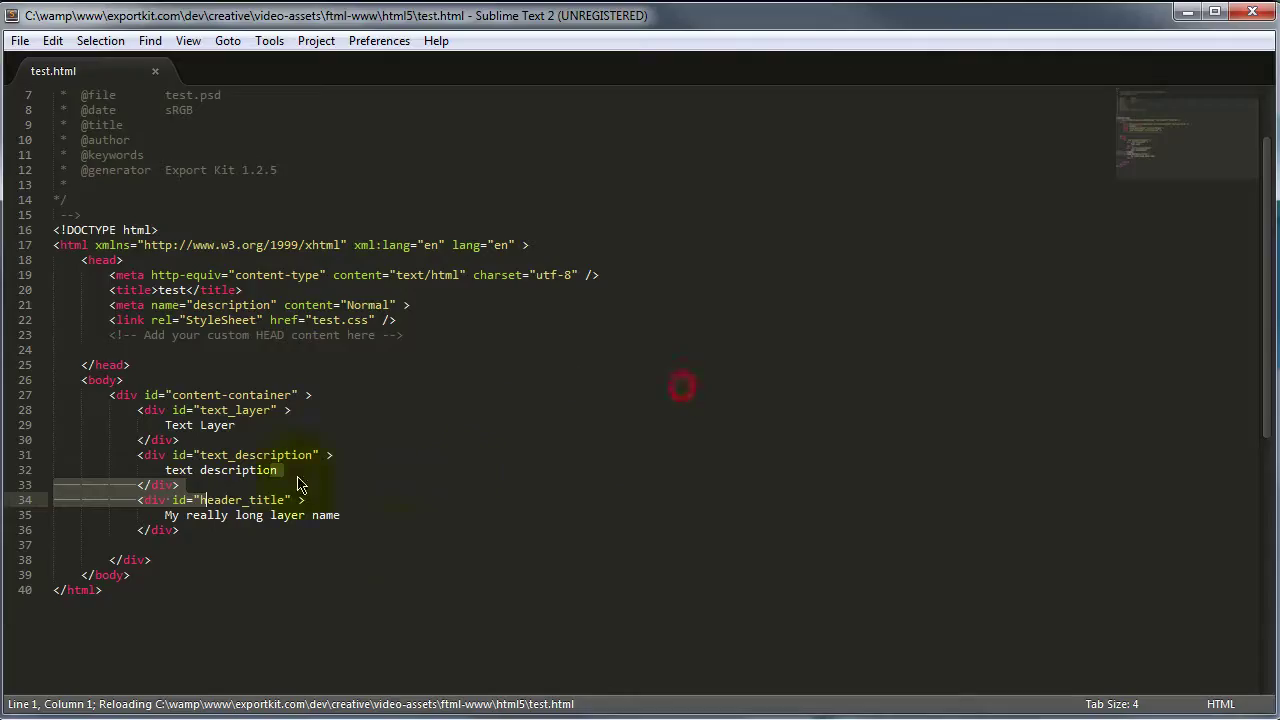
click(415, 548)
double_click(257, 455)
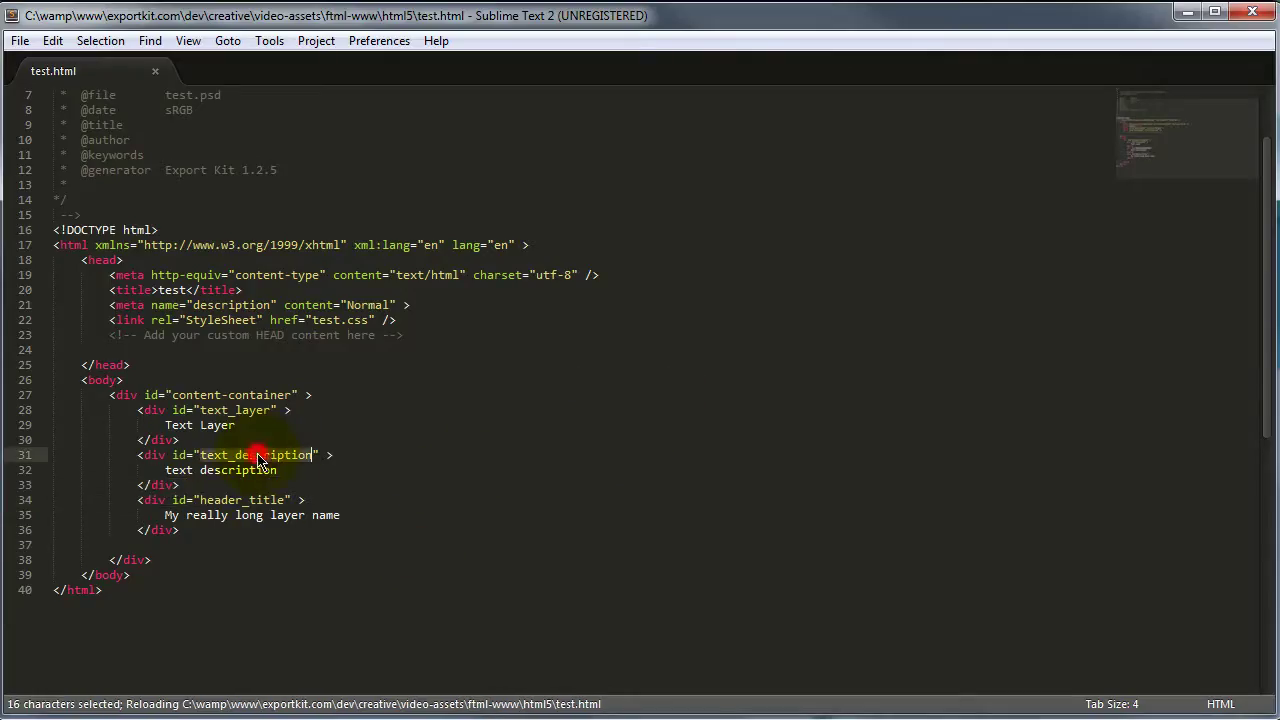
double_click(247, 500)
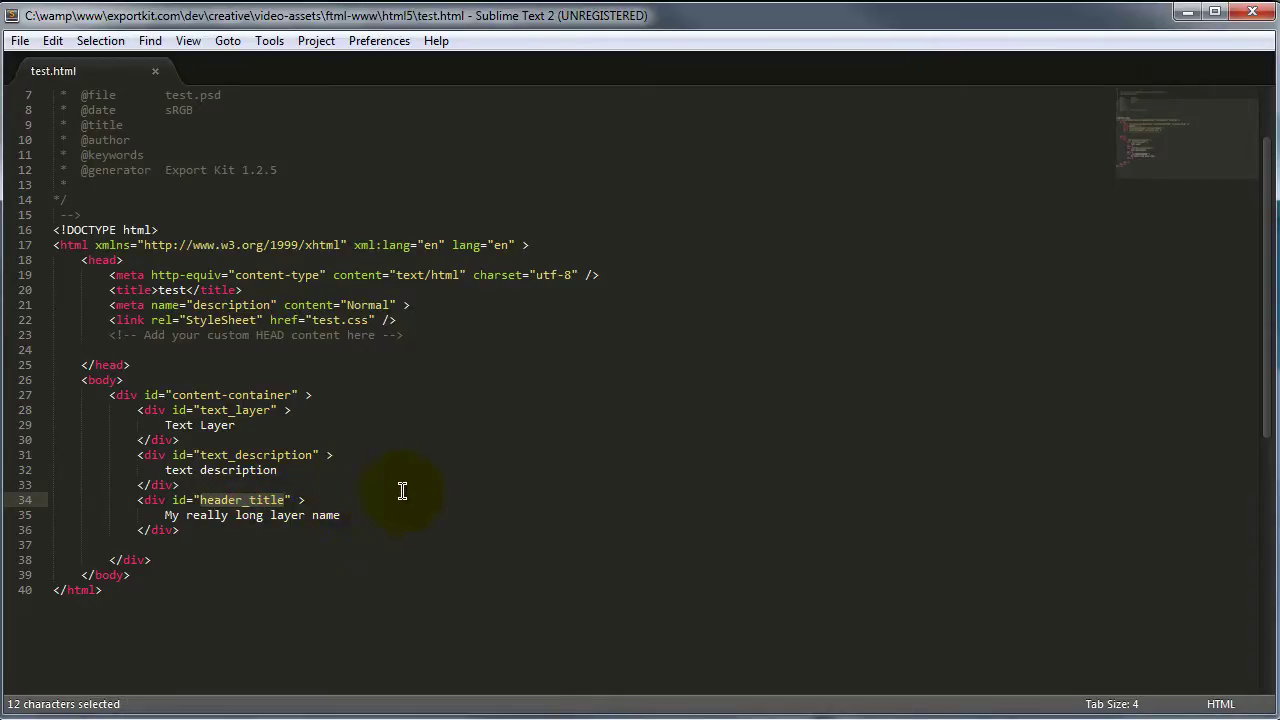
scroll(426, 520, up, 1)
scroll(426, 531, down, 3)
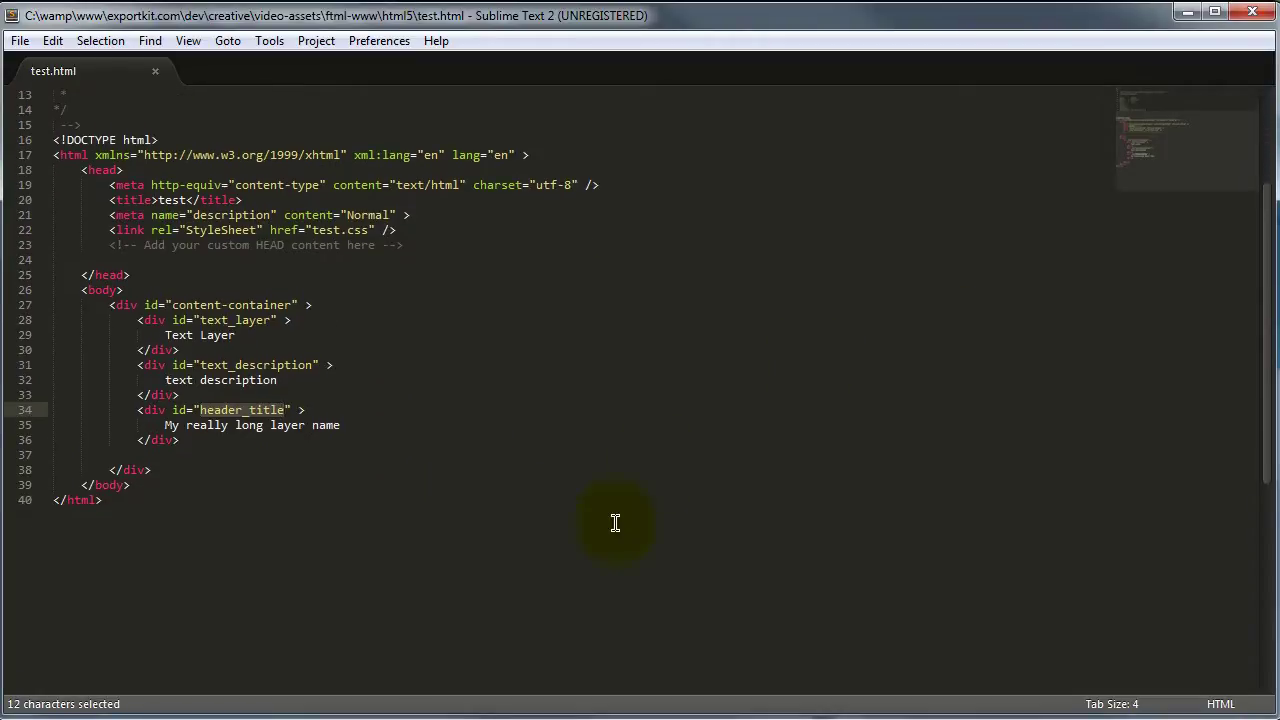
key(alt+Tab)
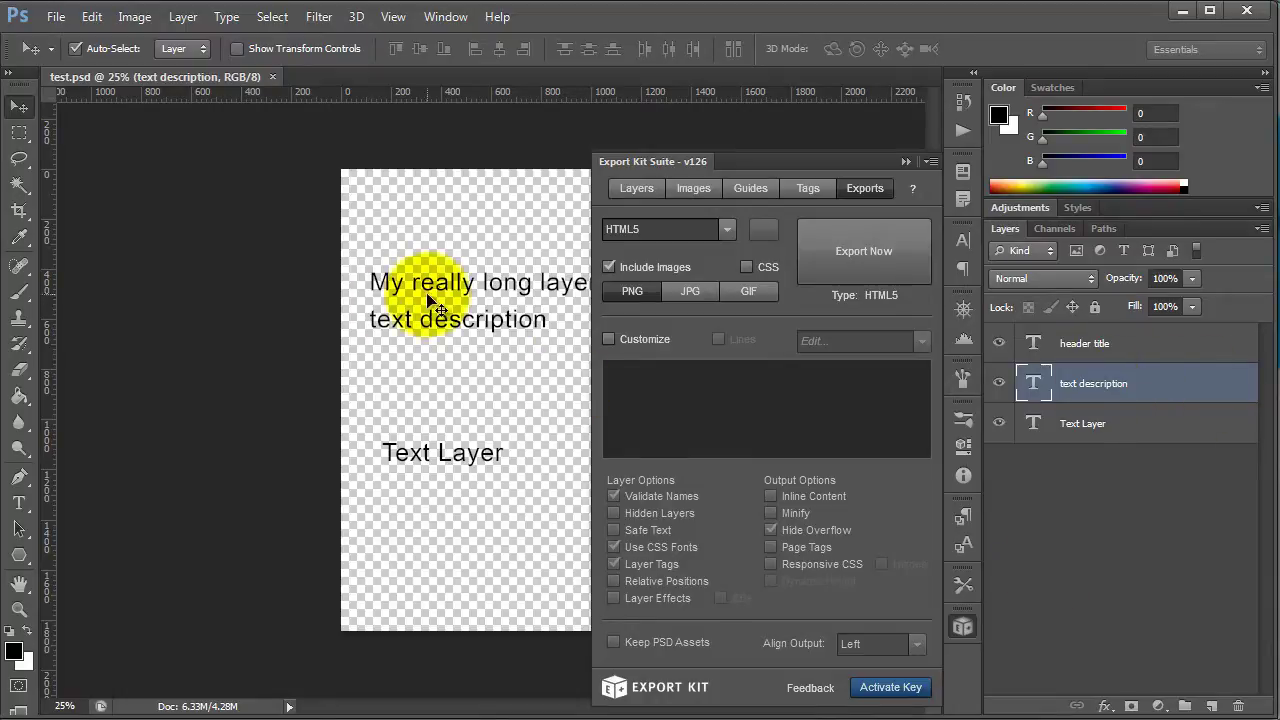
Step: Group header title and text description into a group named content
shift+click(1102, 347)
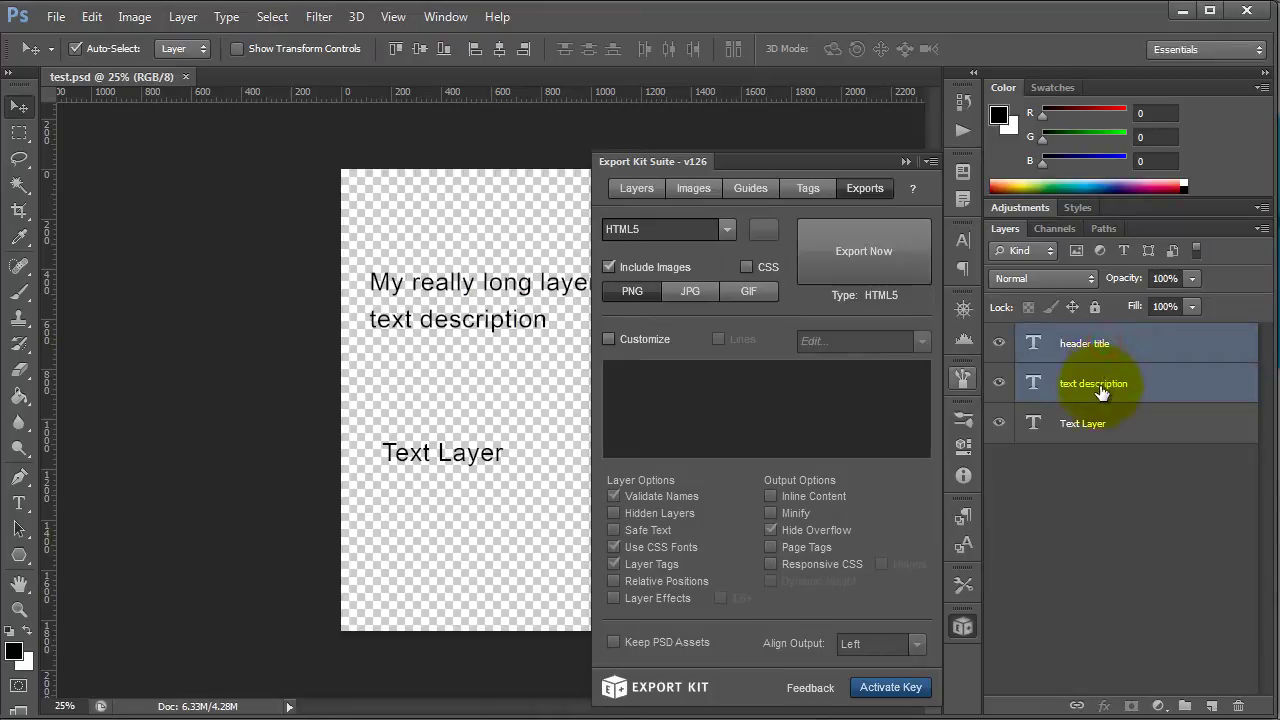
key(ctrl+g)
double_click(1078, 336)
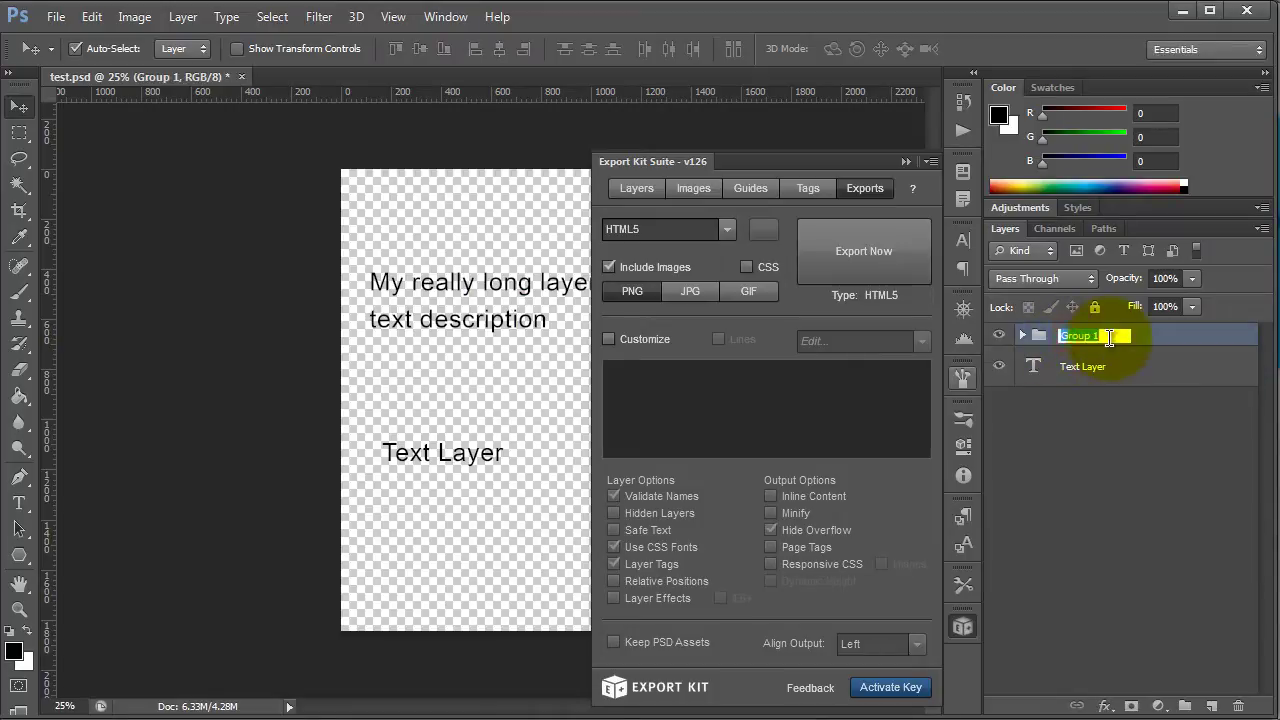
key(Return)
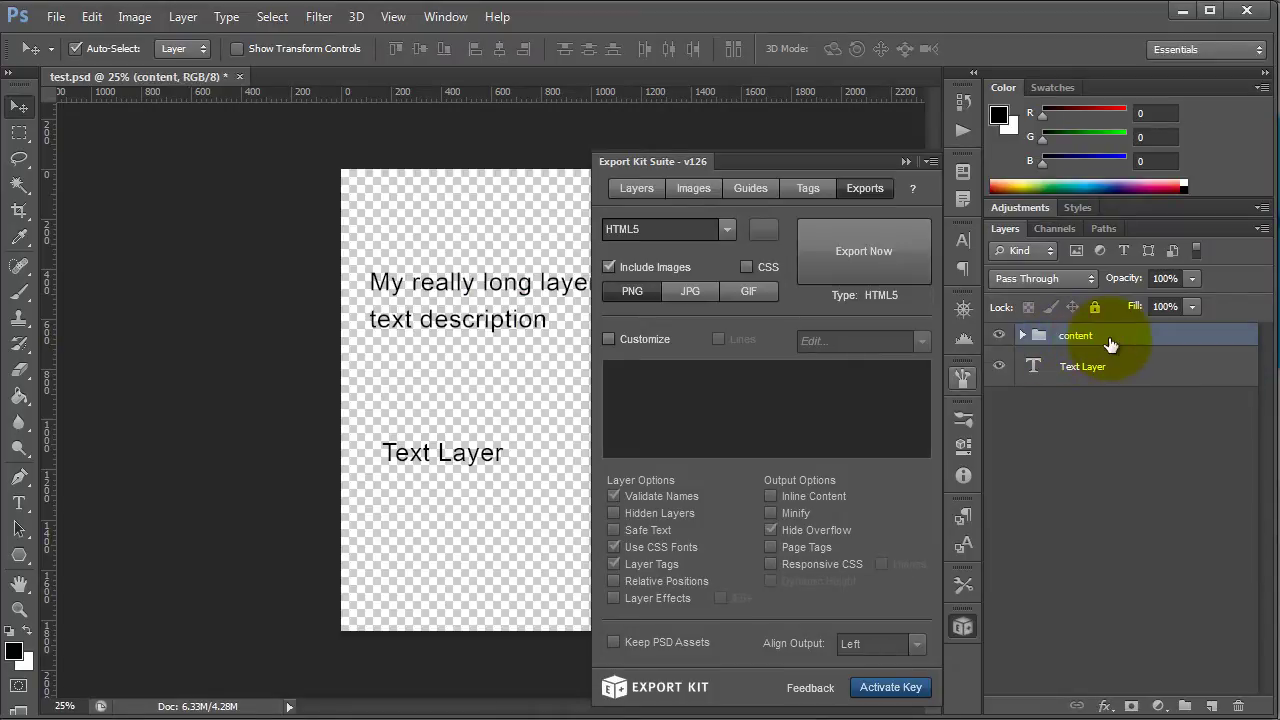
click(1024, 337)
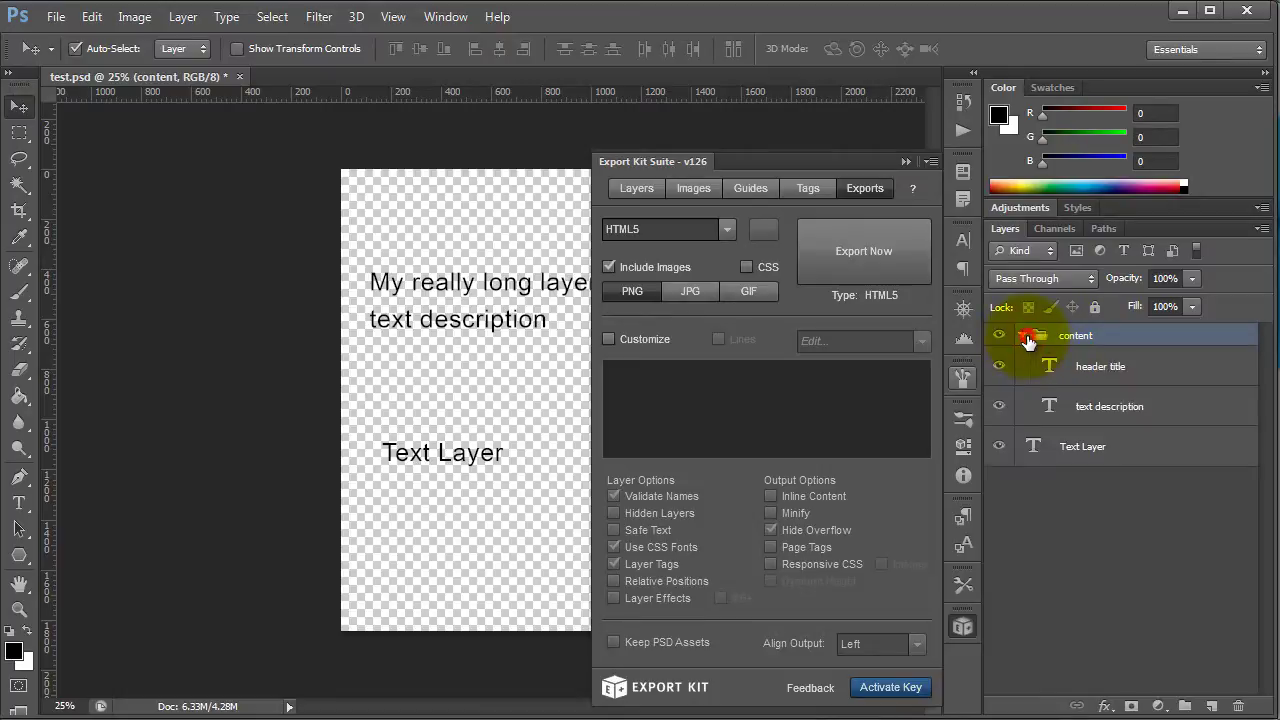
Step: Rename the header title layer to 'title'
double_click(1110, 366)
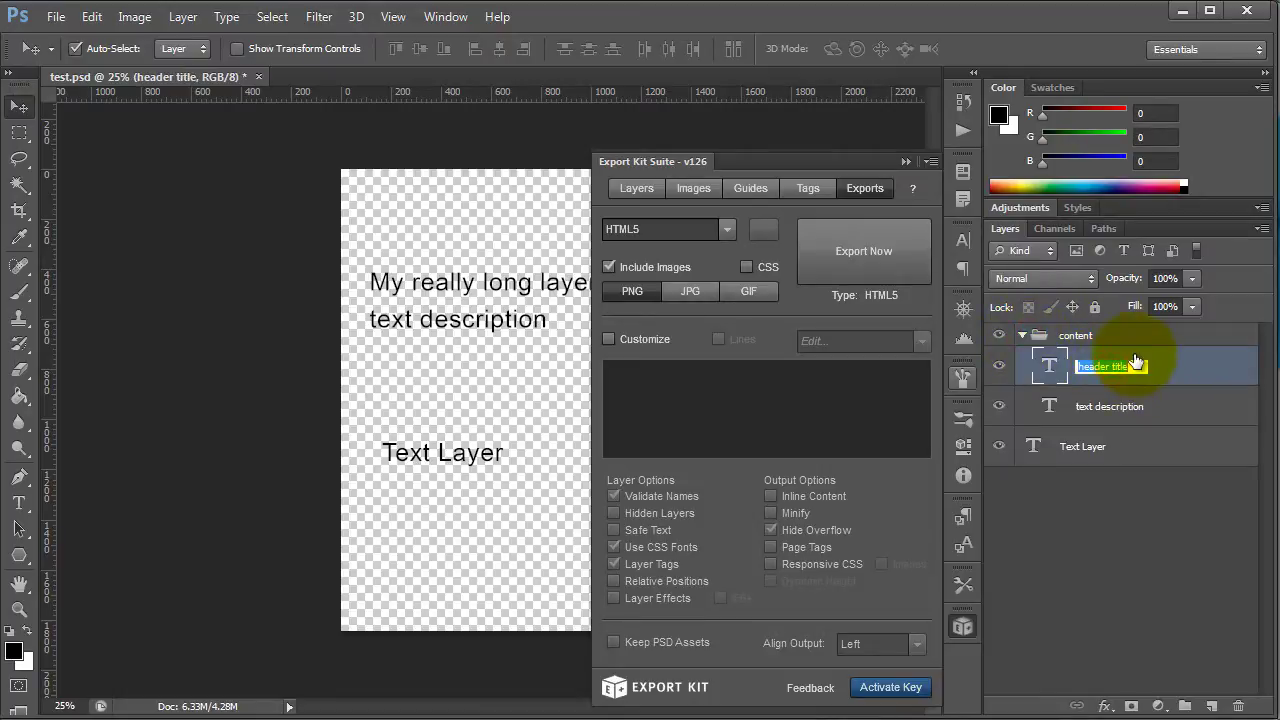
text(title)
key(Return)
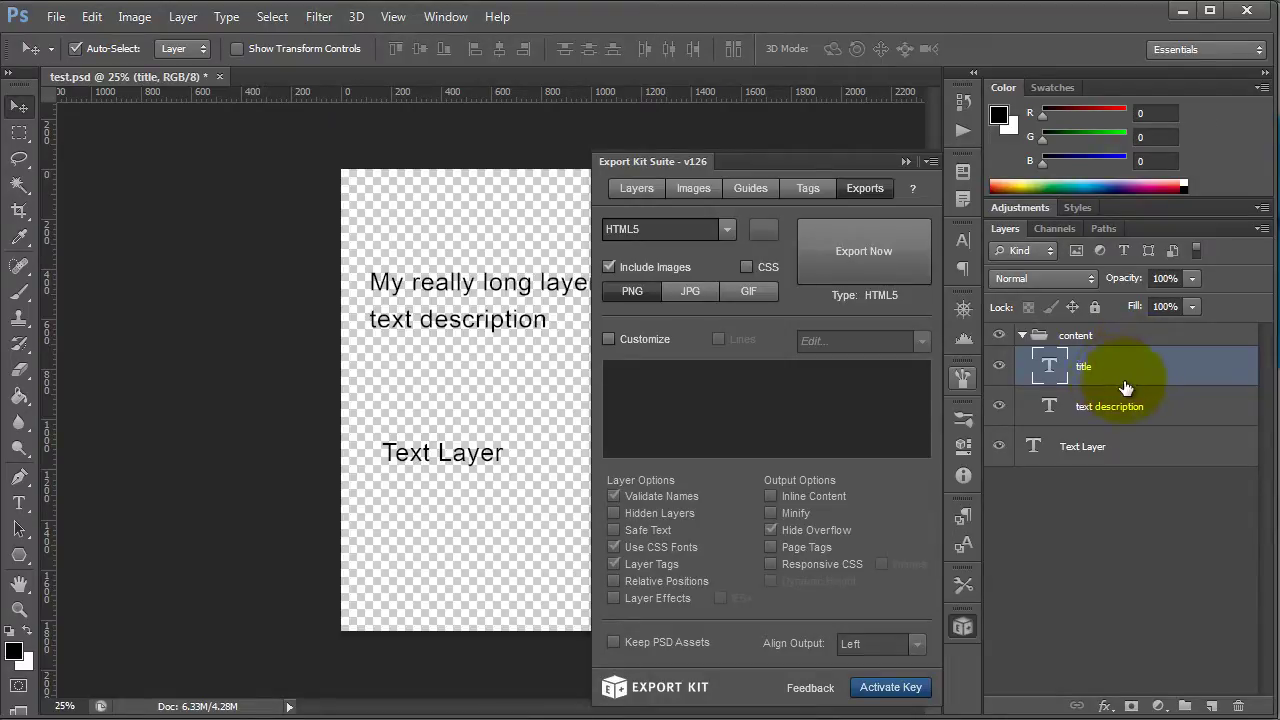
click(1108, 368)
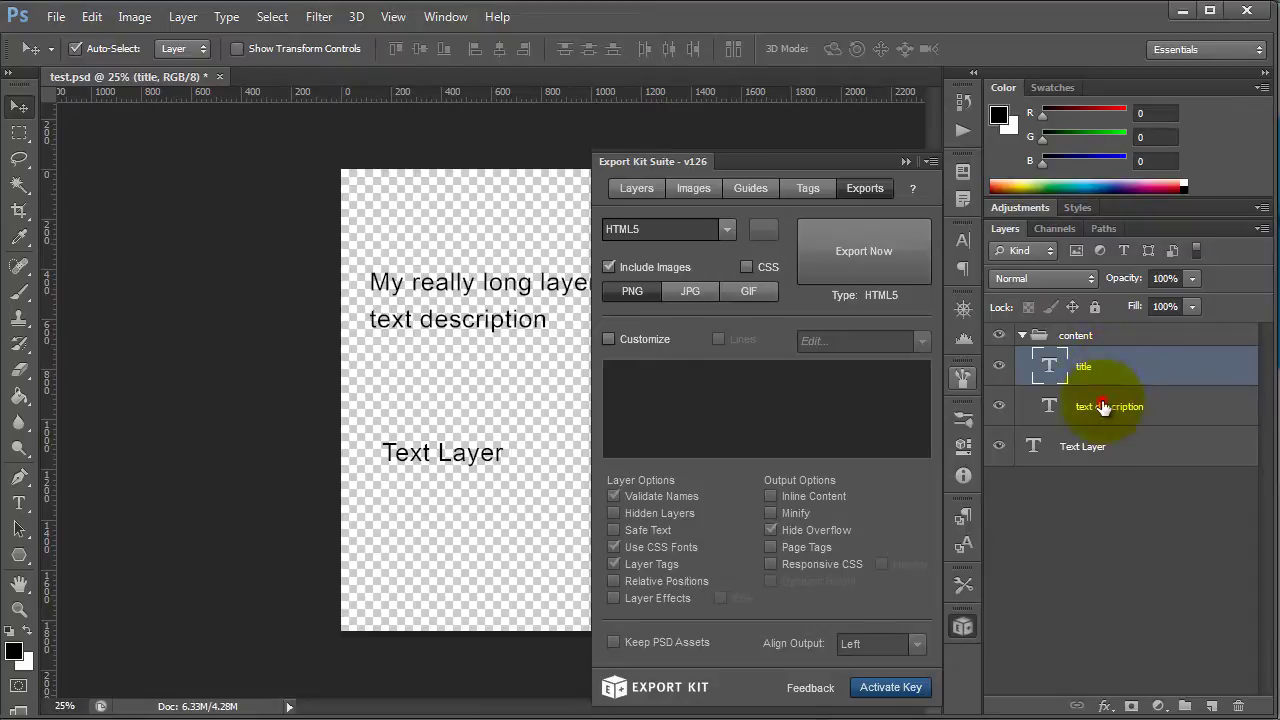
Step: Wrap the title layer in a new group named header
click(1095, 405)
click(1106, 368)
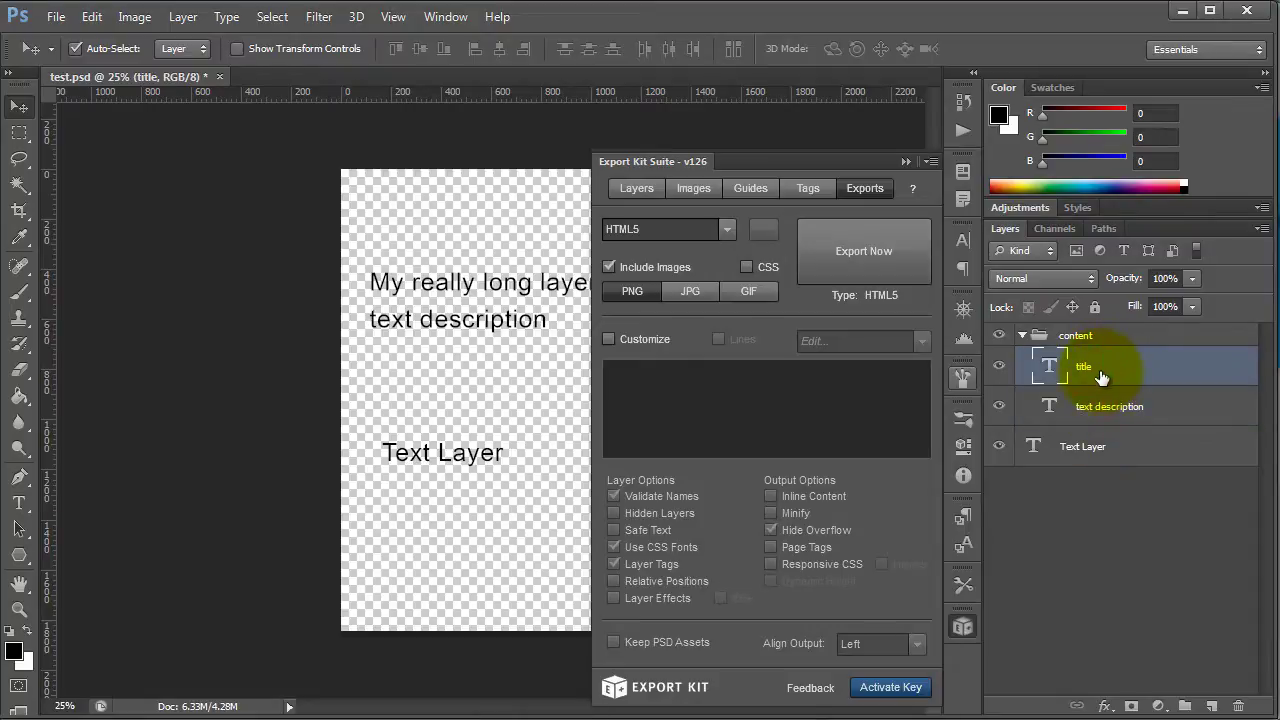
key(ctrl+g)
double_click(1092, 359)
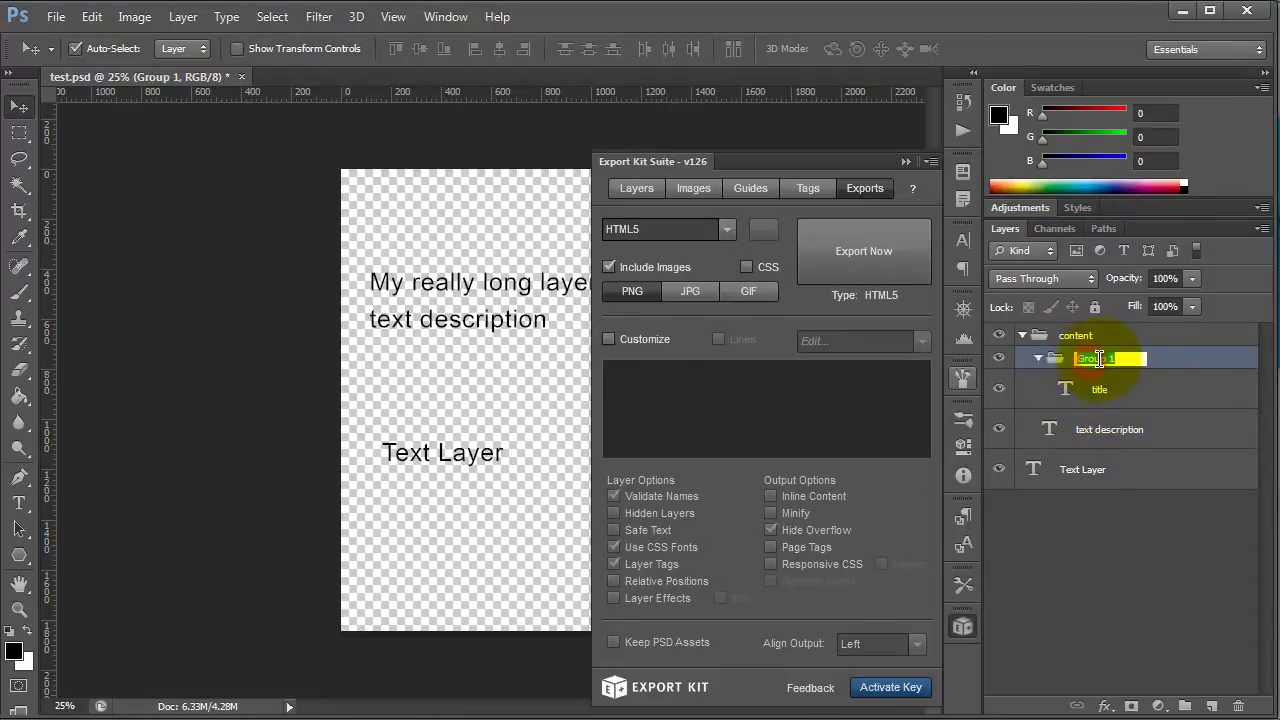
Step: Rename the text description layer to 'description'
click(1122, 438)
double_click(1122, 438)
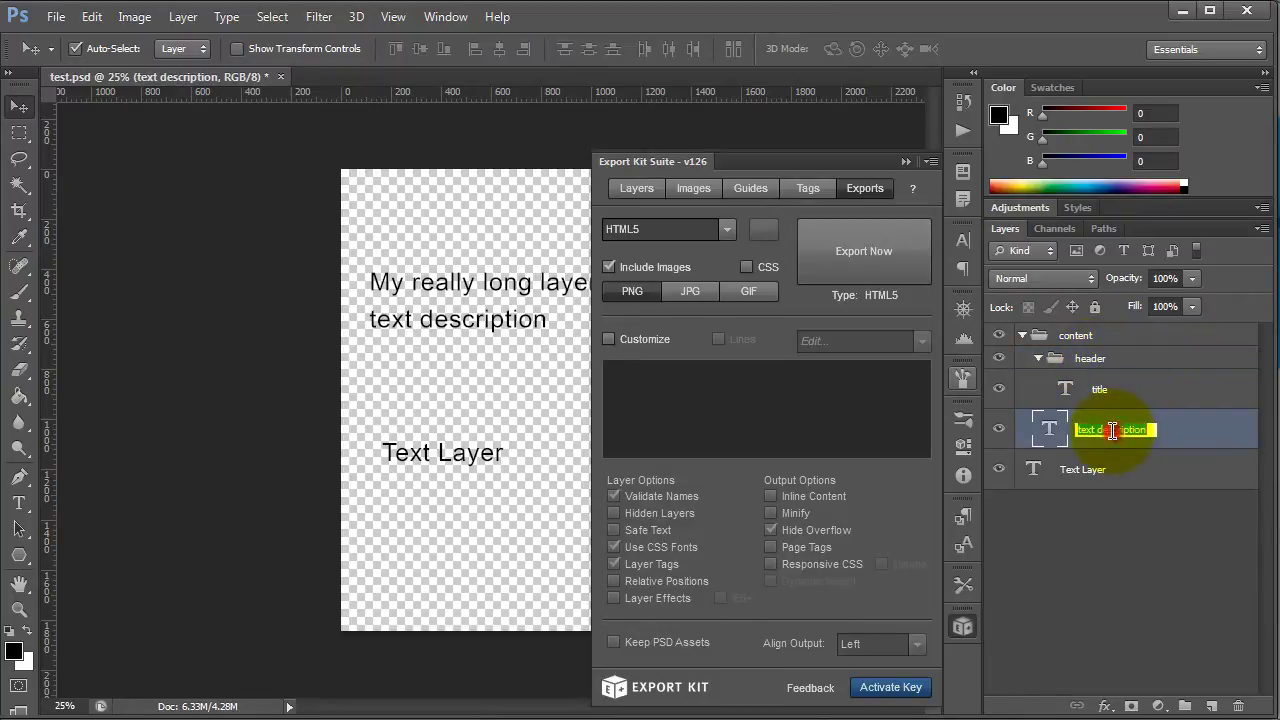
drag(1097, 429, 1035, 432)
key(BackSpace)
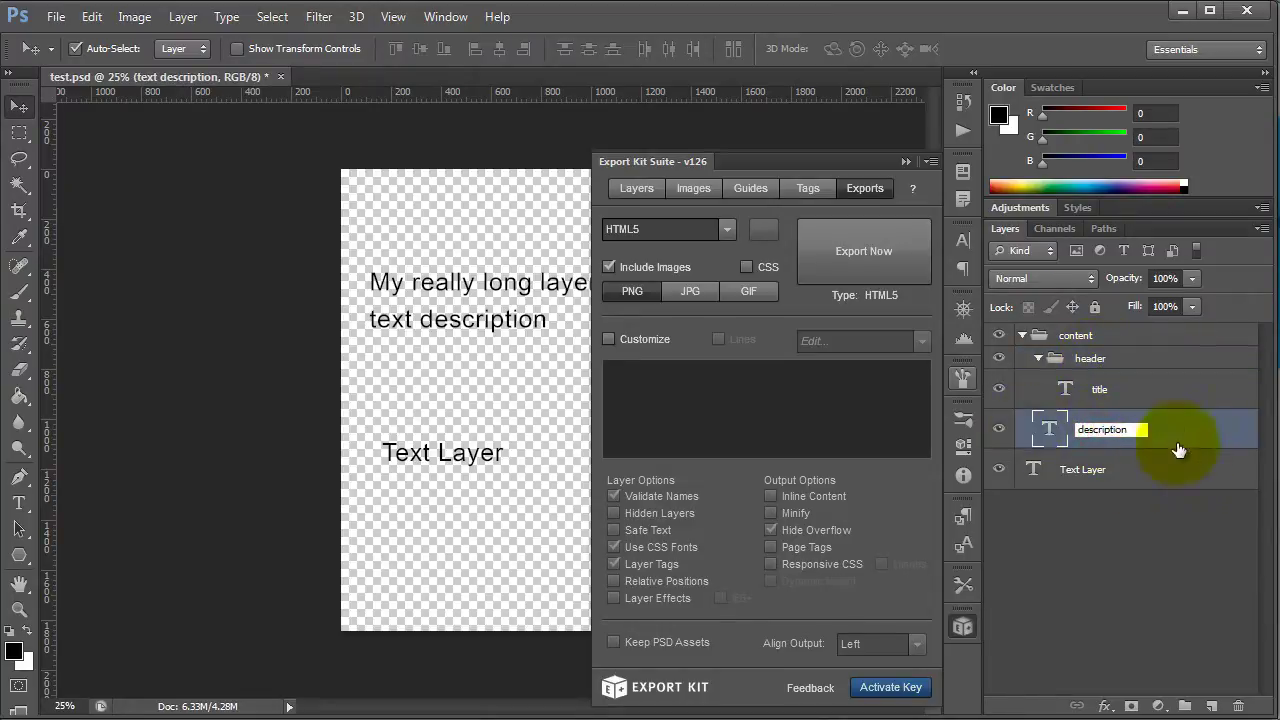
key(Return)
click(1160, 382)
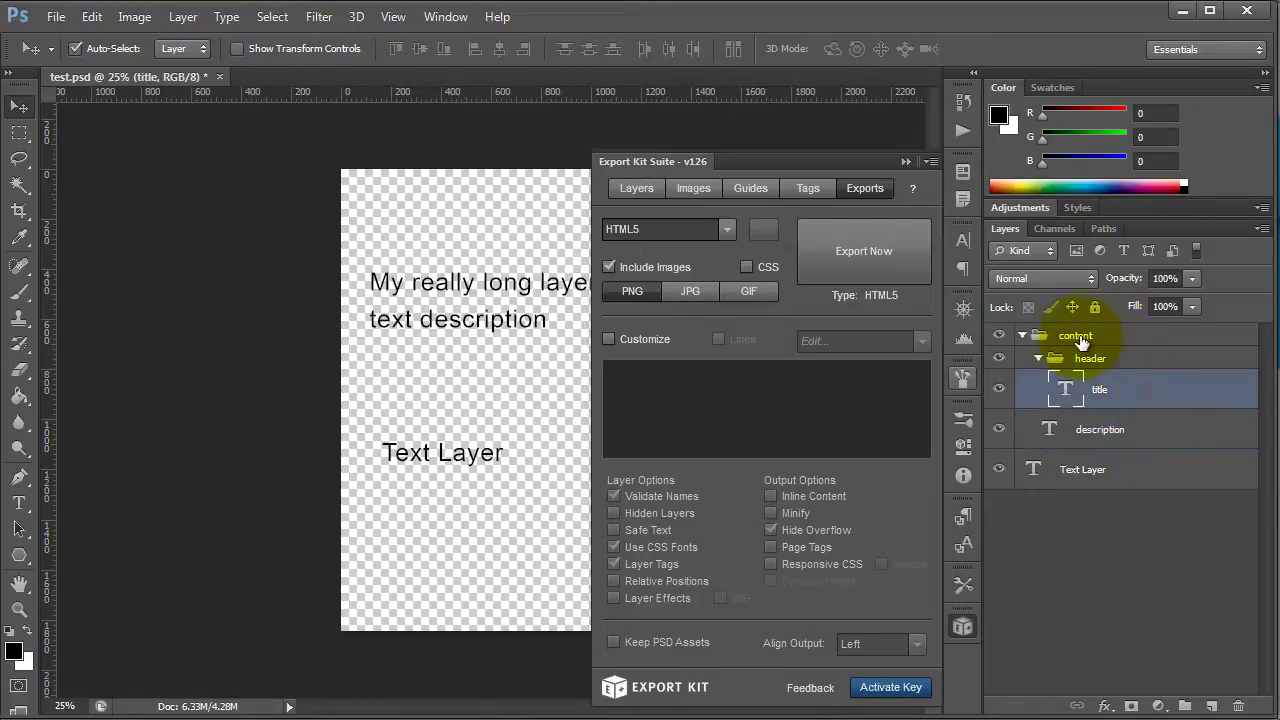
Step: Select the content group and export the layers to HTML5 again
click(1078, 336)
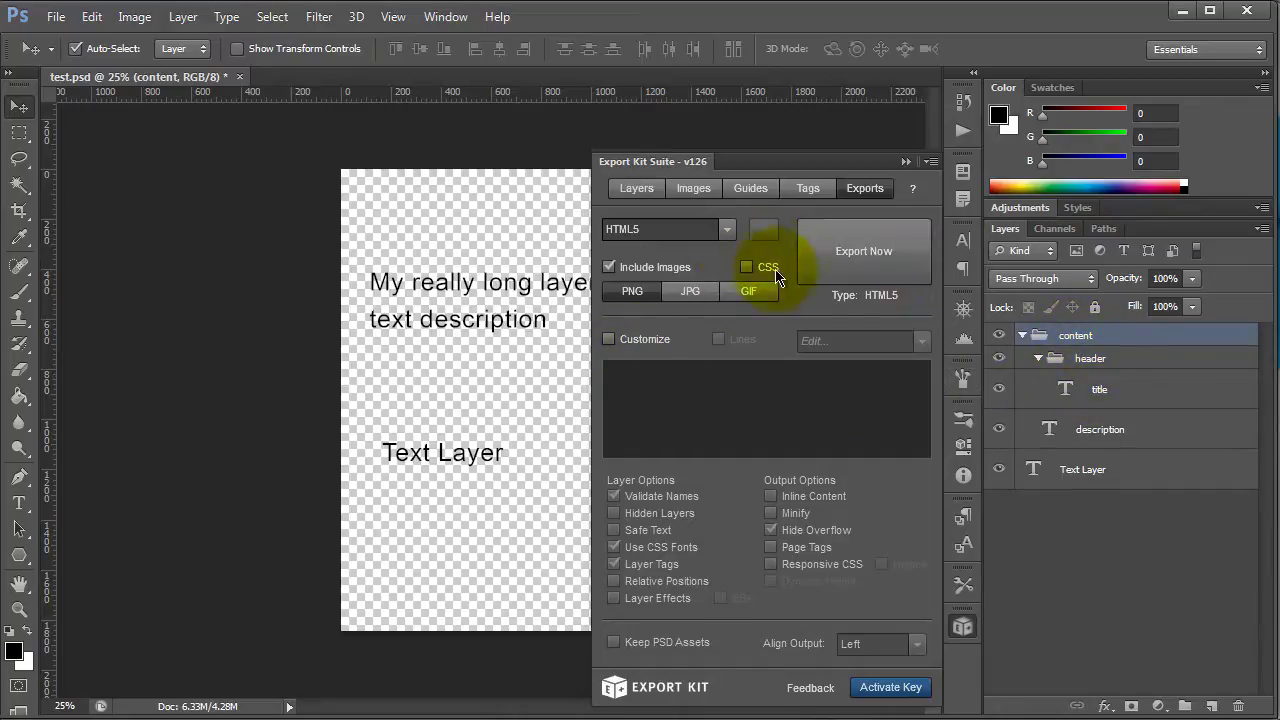
click(1133, 387)
click(829, 252)
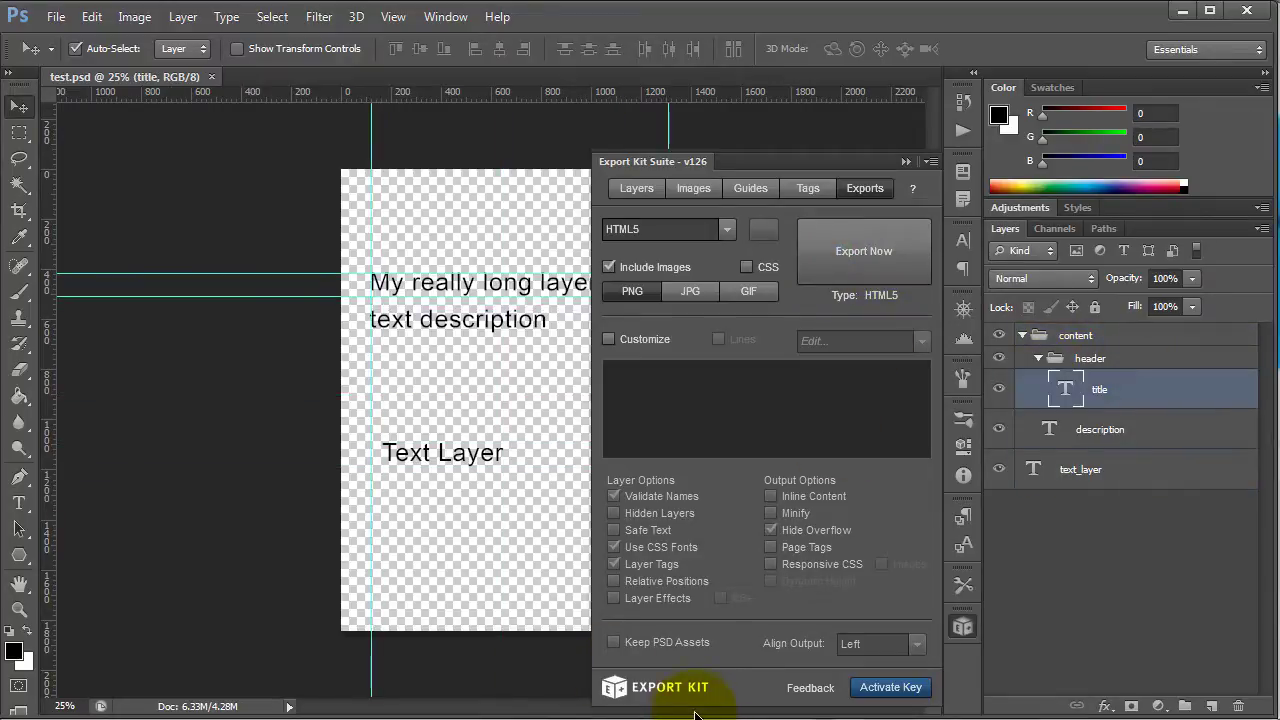
click(1172, 616)
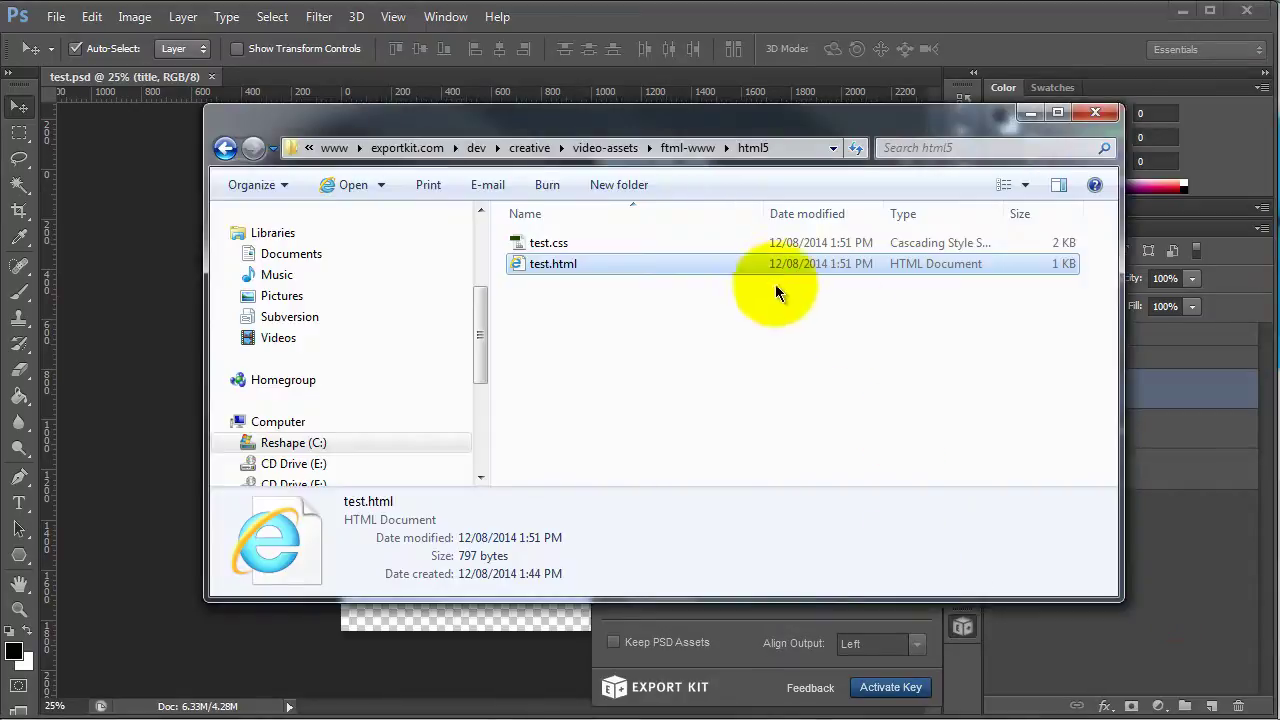
Step: Review the flat title, description and text_layer divs of test.html in Sublime Text 2
right_click(776, 265)
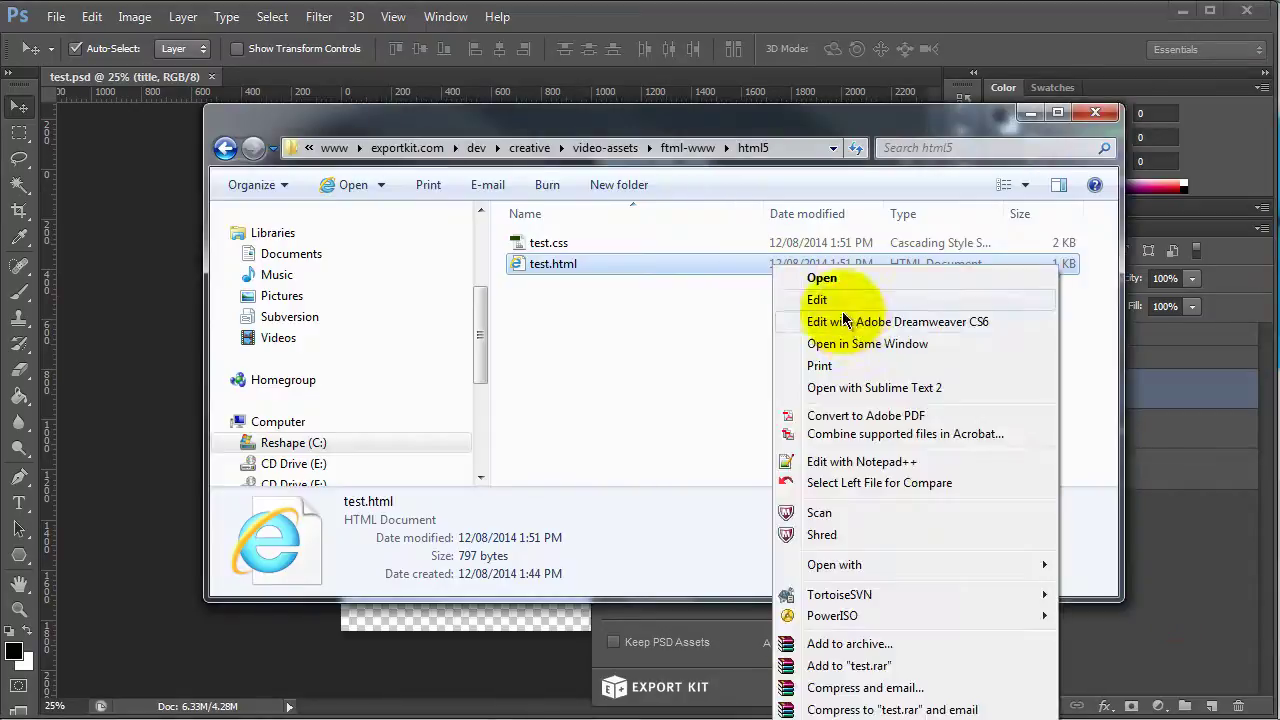
click(841, 399)
click(352, 437)
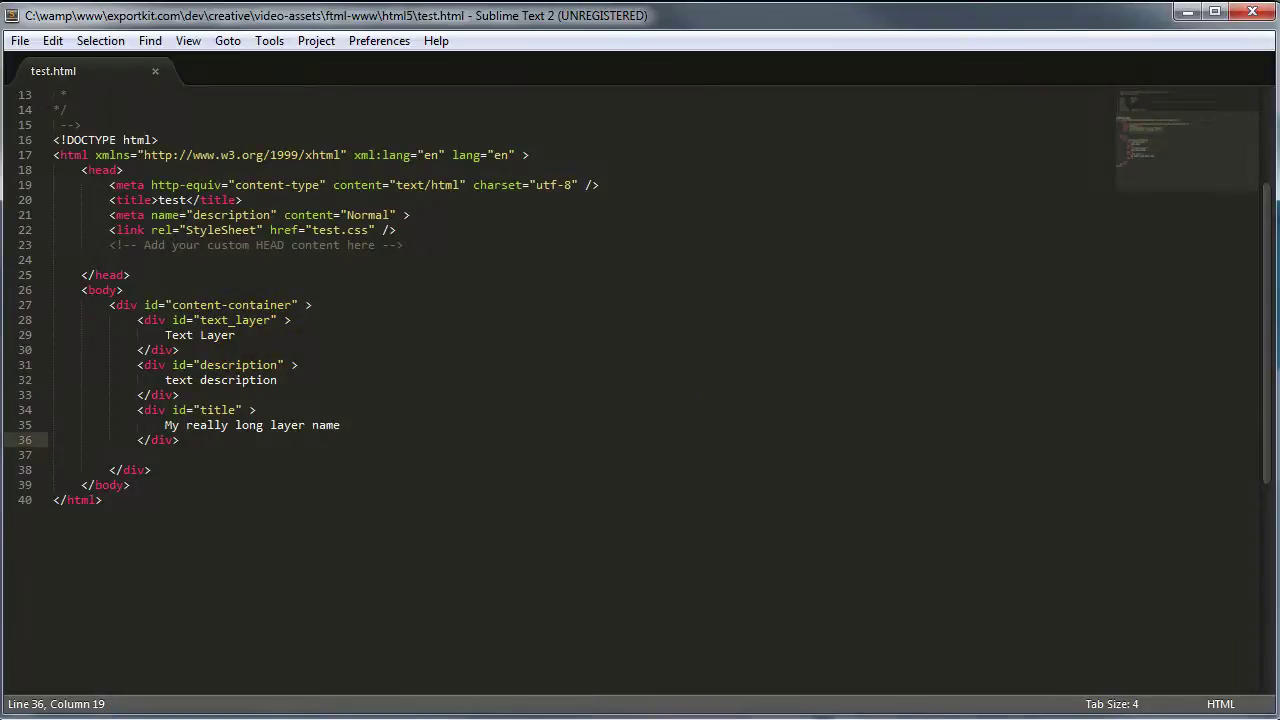
key(alt+Tab)
Step: Enable Customize and Relative Positions in Export Kit and re-export to HTML5
click(637, 339)
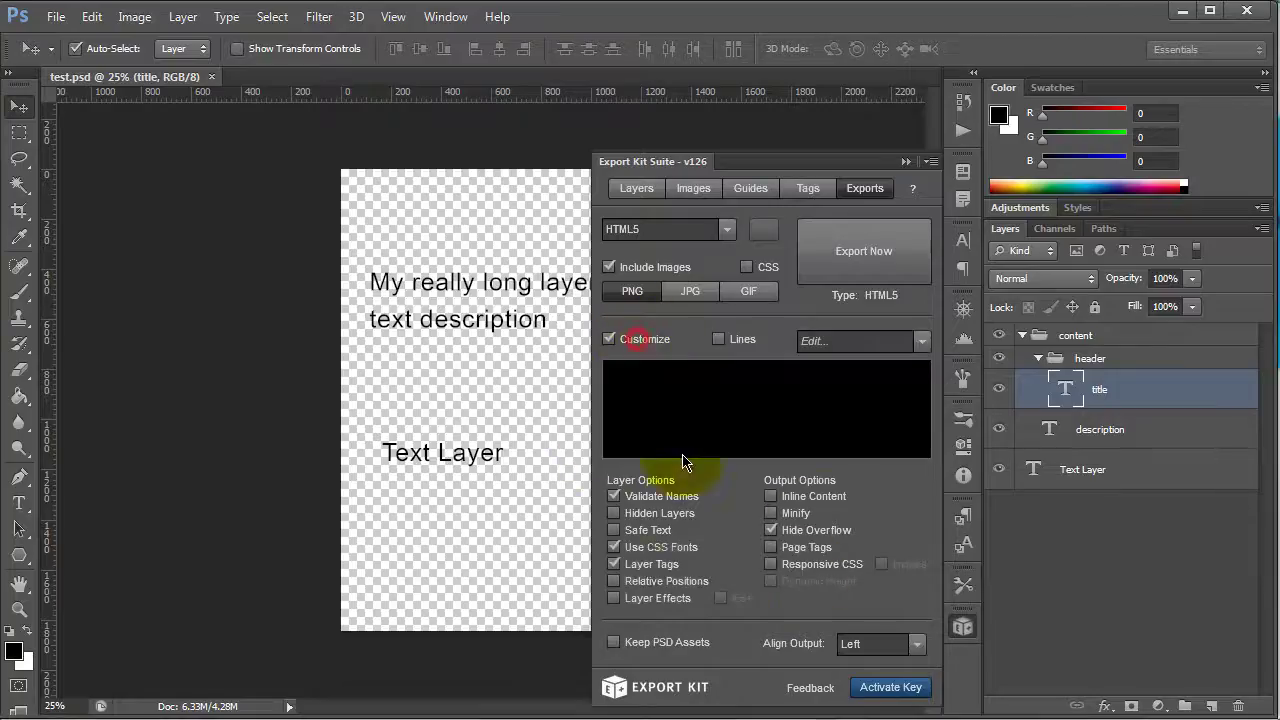
click(664, 584)
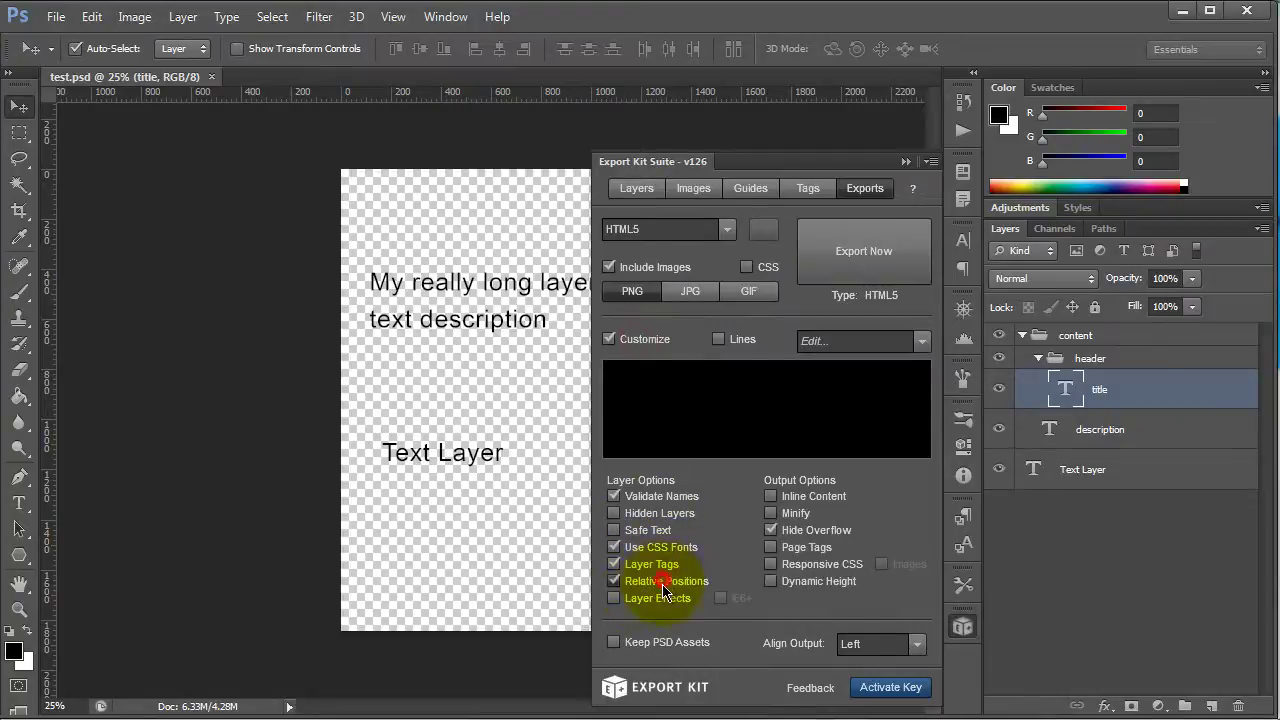
click(891, 253)
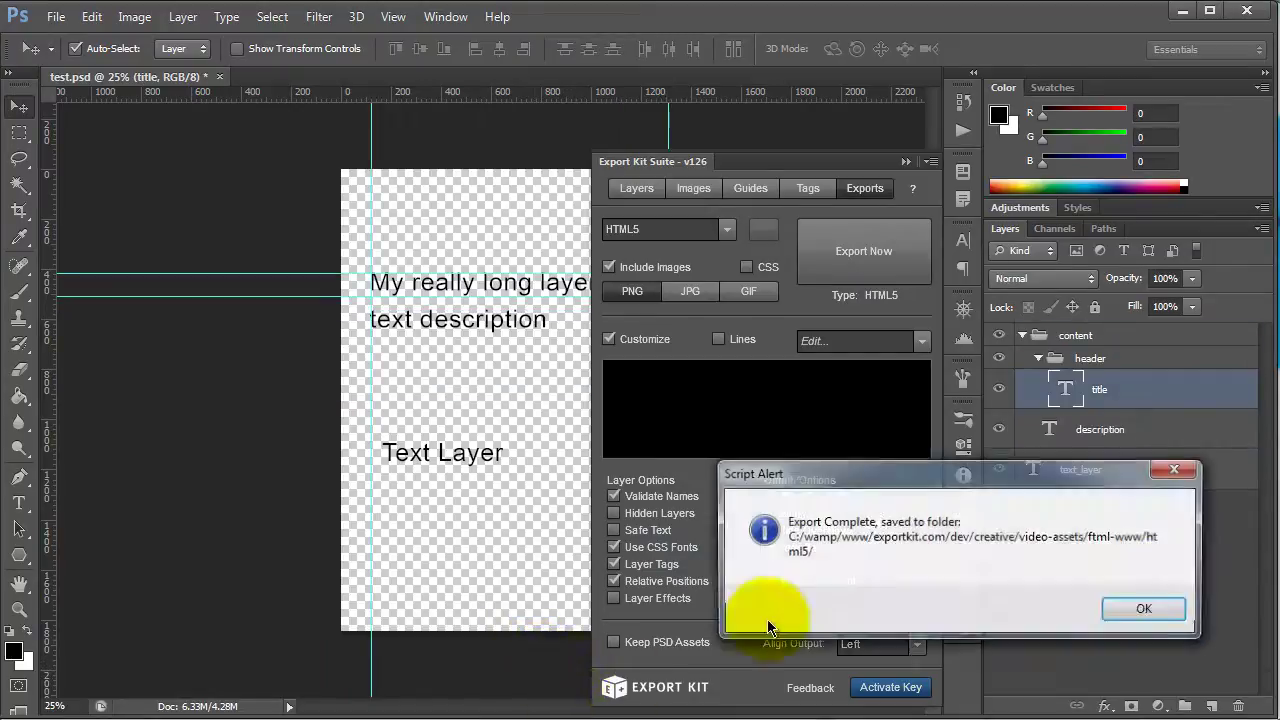
click(1142, 612)
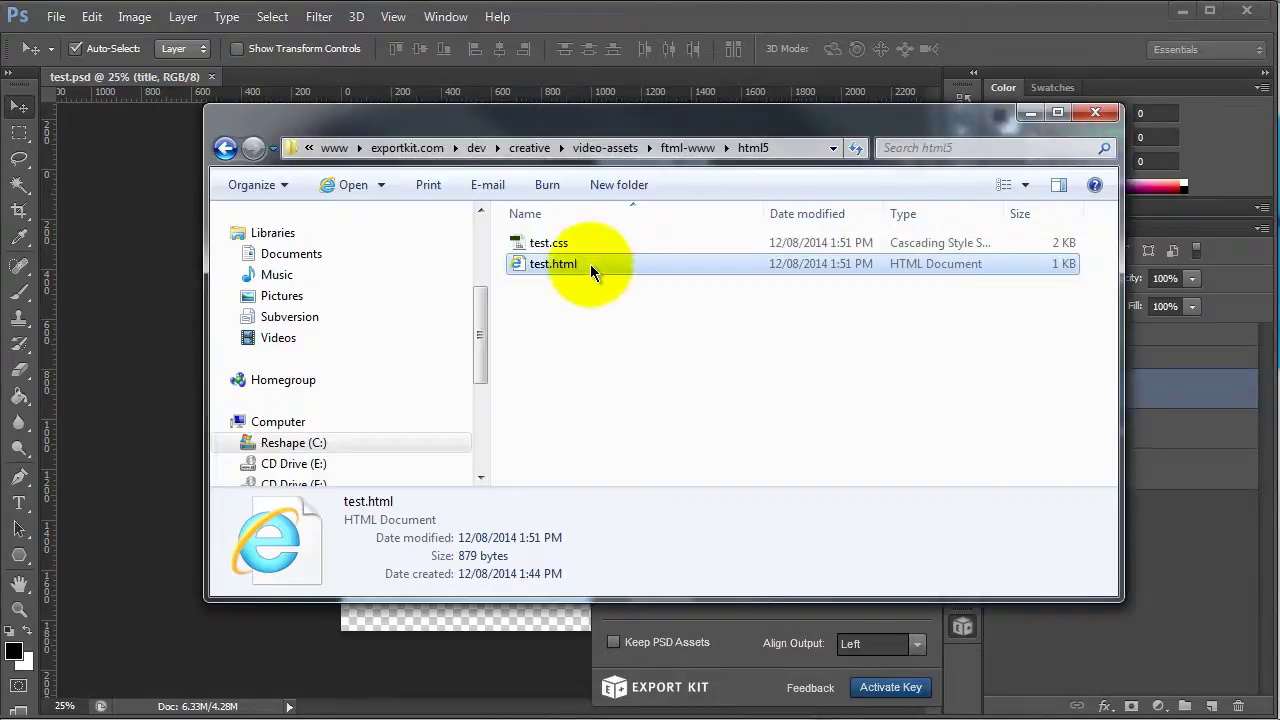
right_click(590, 264)
Step: Highlight the nested content and header divs plus the title and description text in test.html
click(713, 387)
click(331, 363)
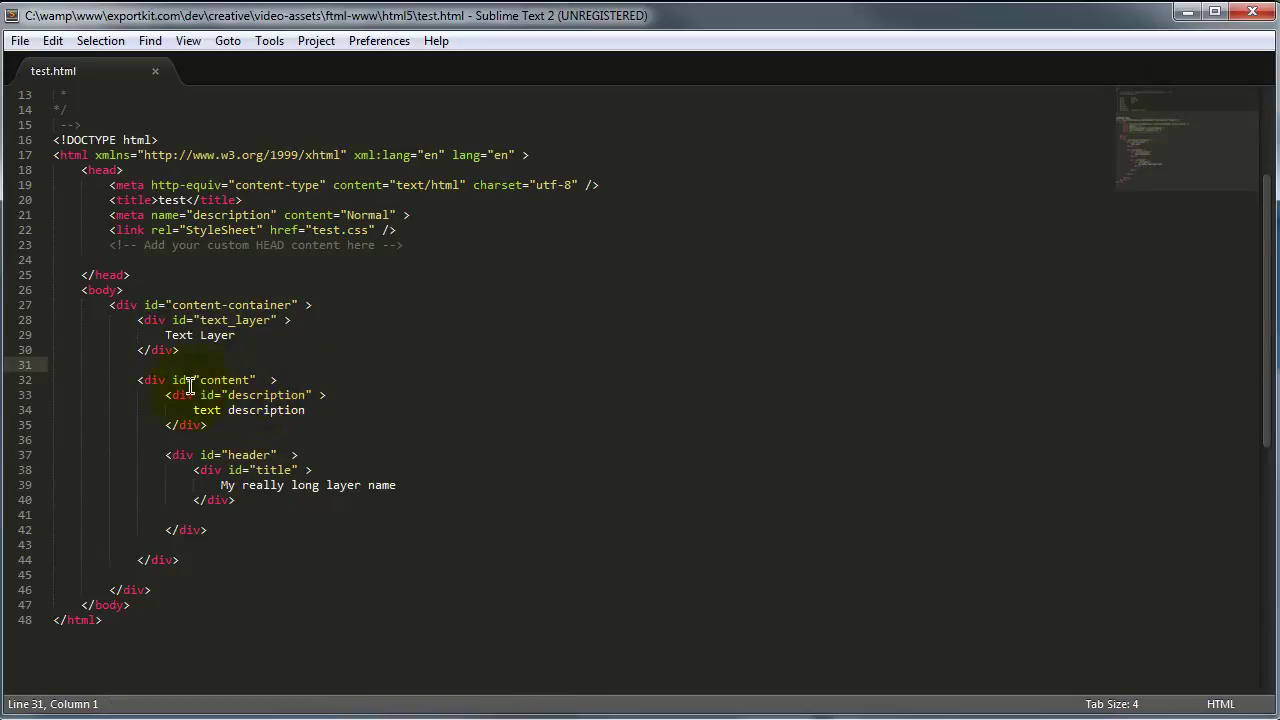
drag(137, 380, 287, 381)
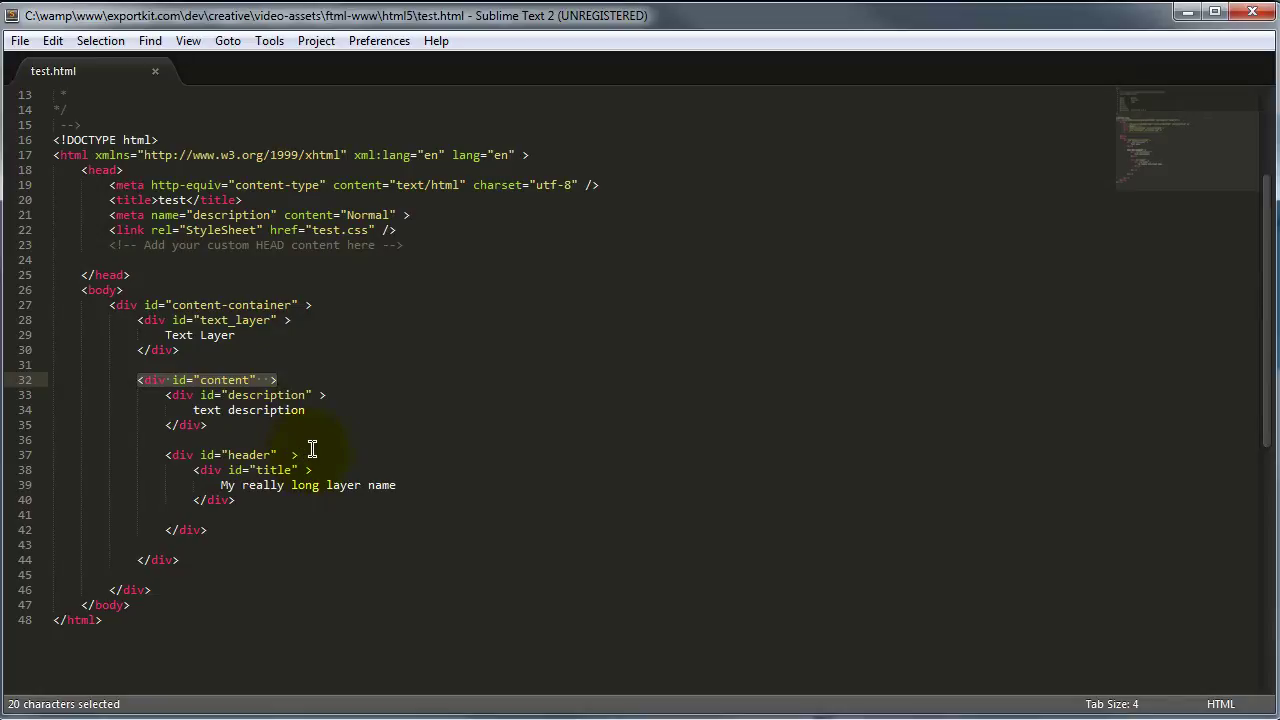
drag(312, 452, 143, 452)
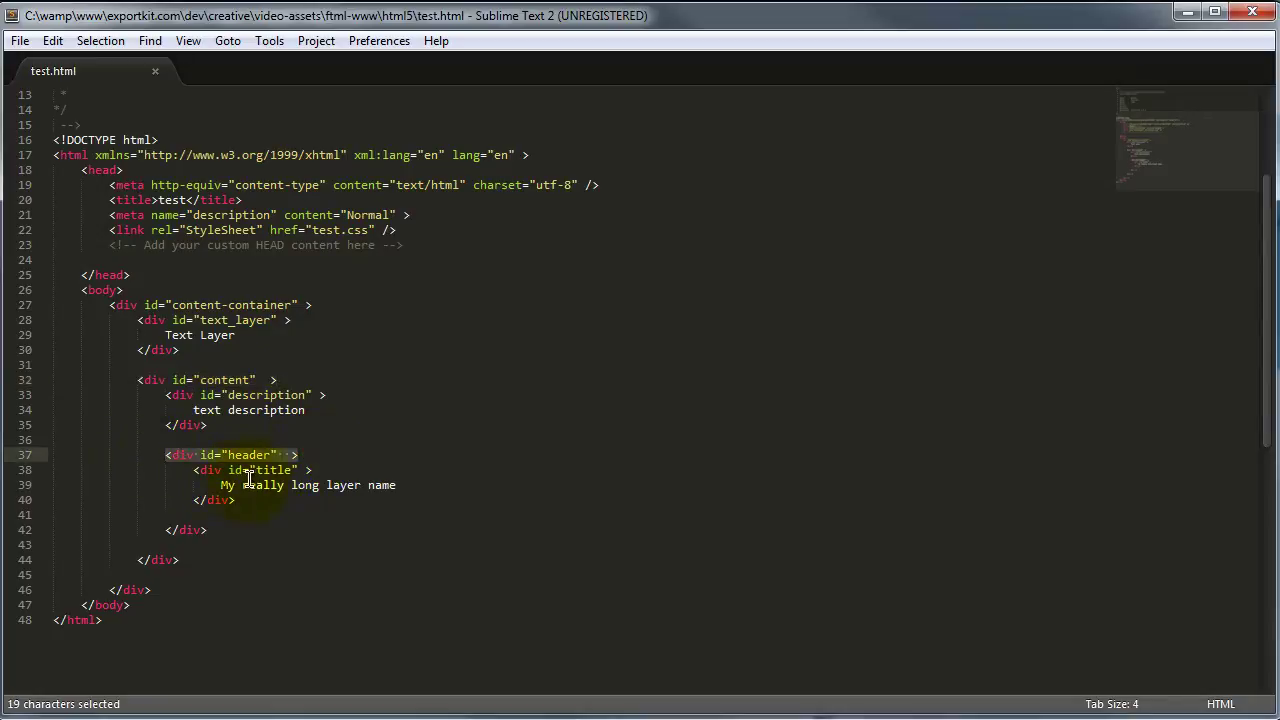
drag(210, 488, 396, 485)
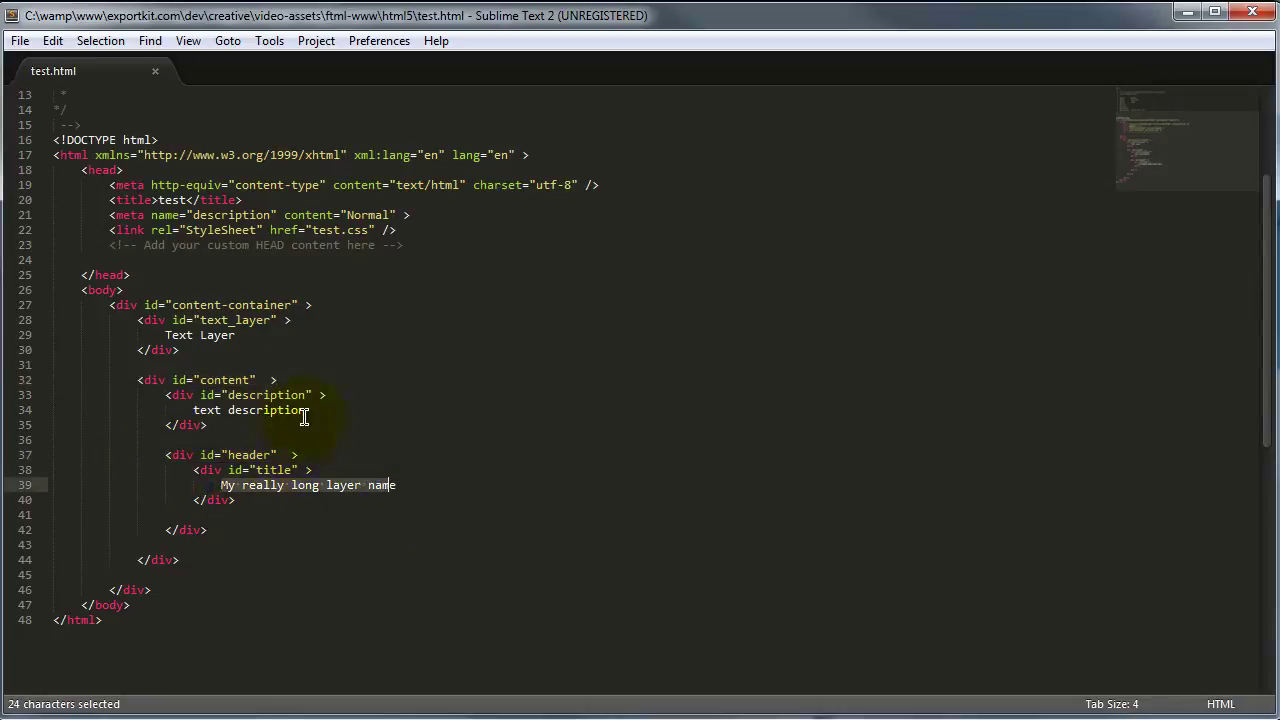
drag(305, 410, 182, 418)
click(509, 531)
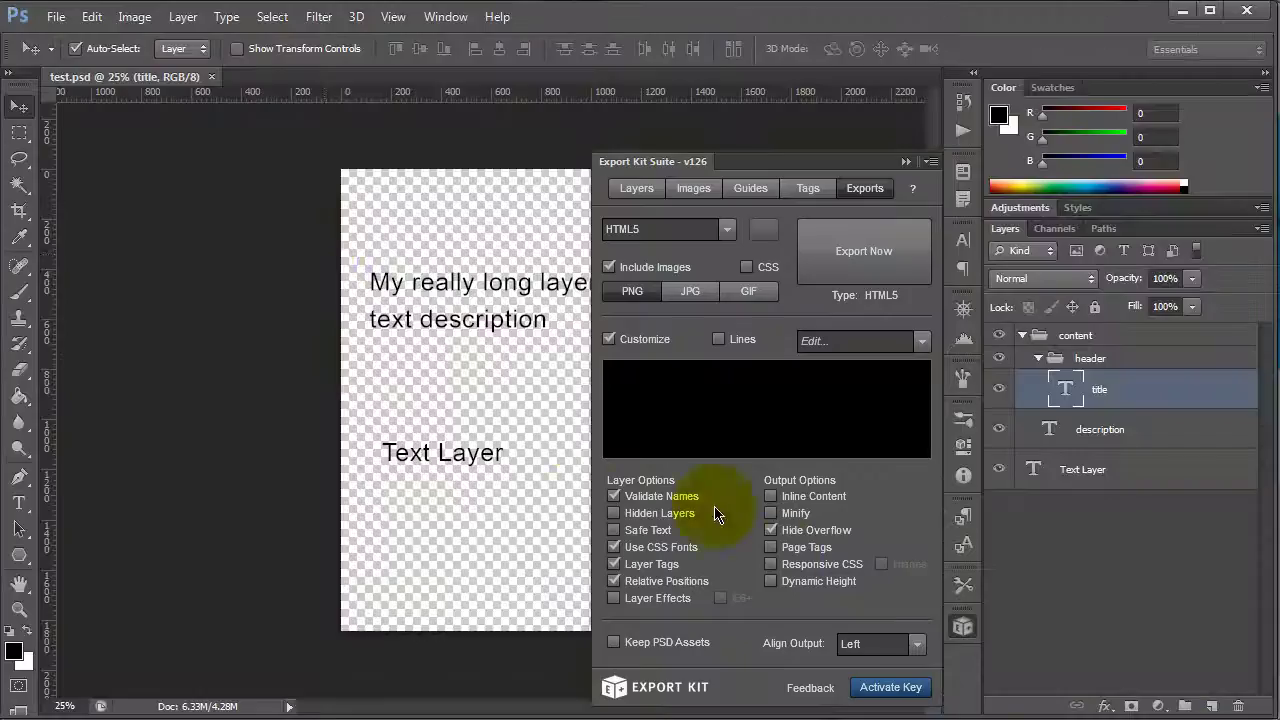
Step: Close the Export Kit panel and test.psd, then cancel a first new-document attempt
click(254, 299)
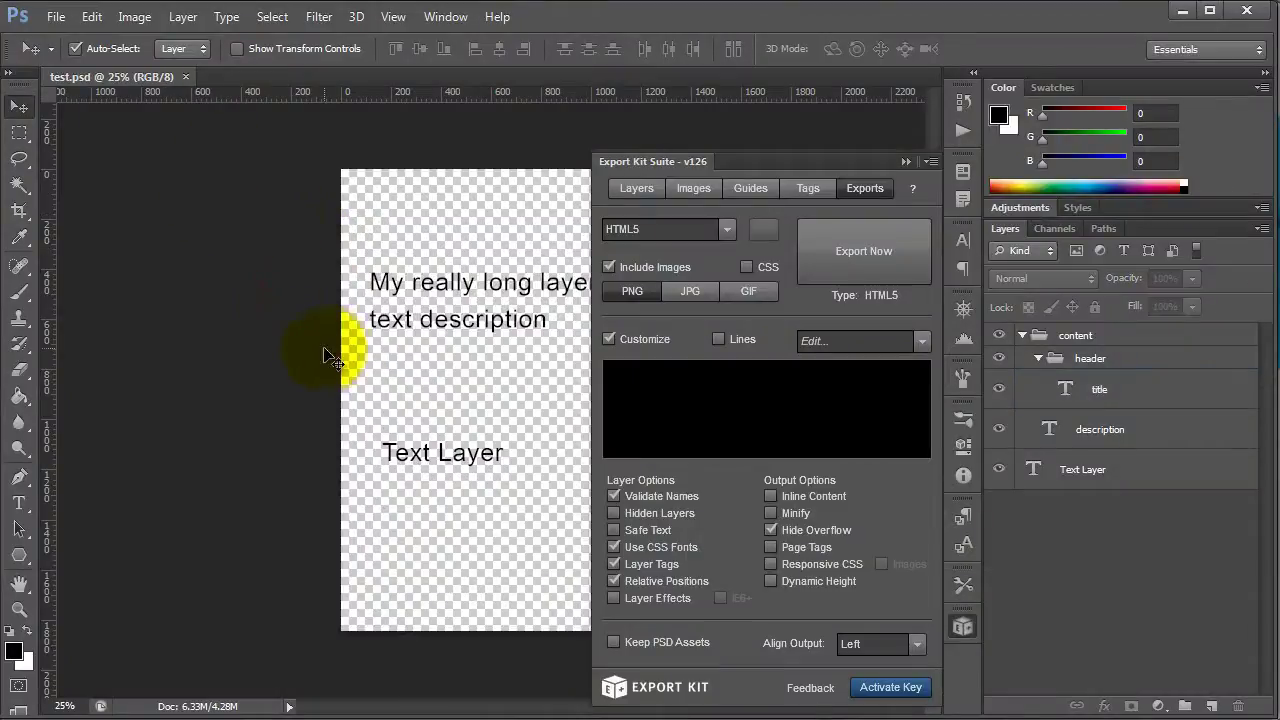
click(965, 627)
click(185, 76)
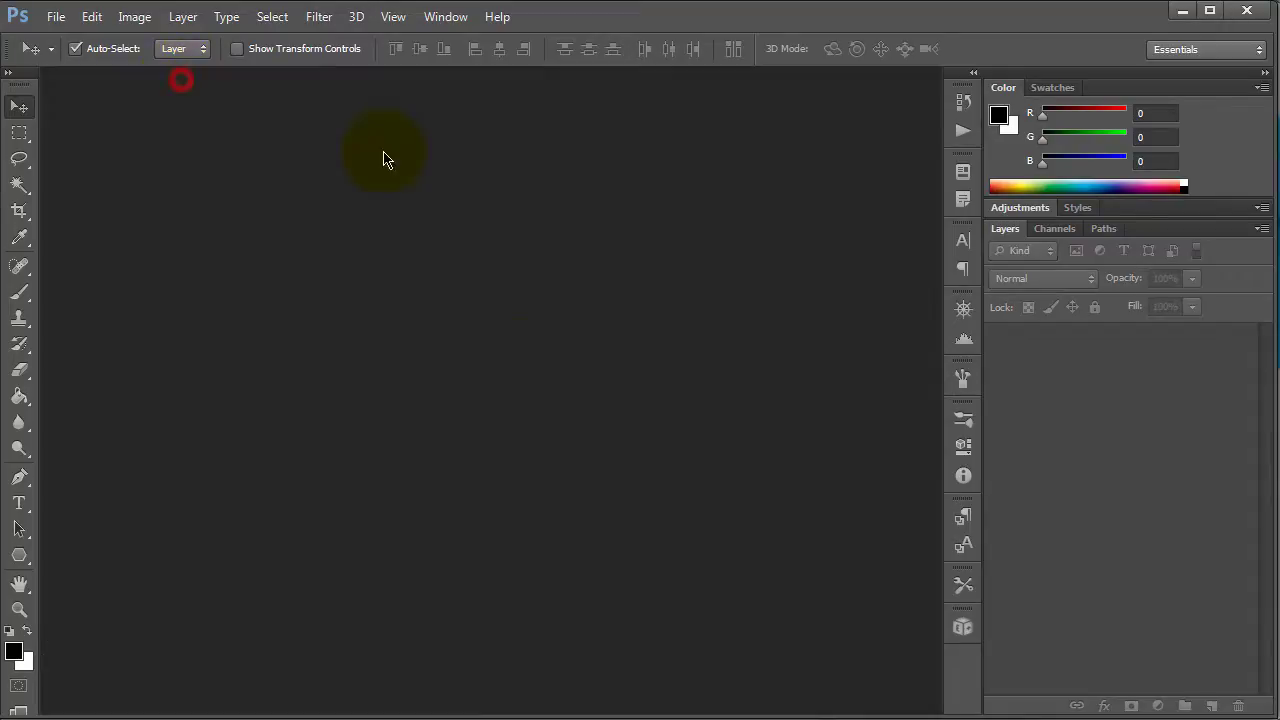
key(ctrl+n)
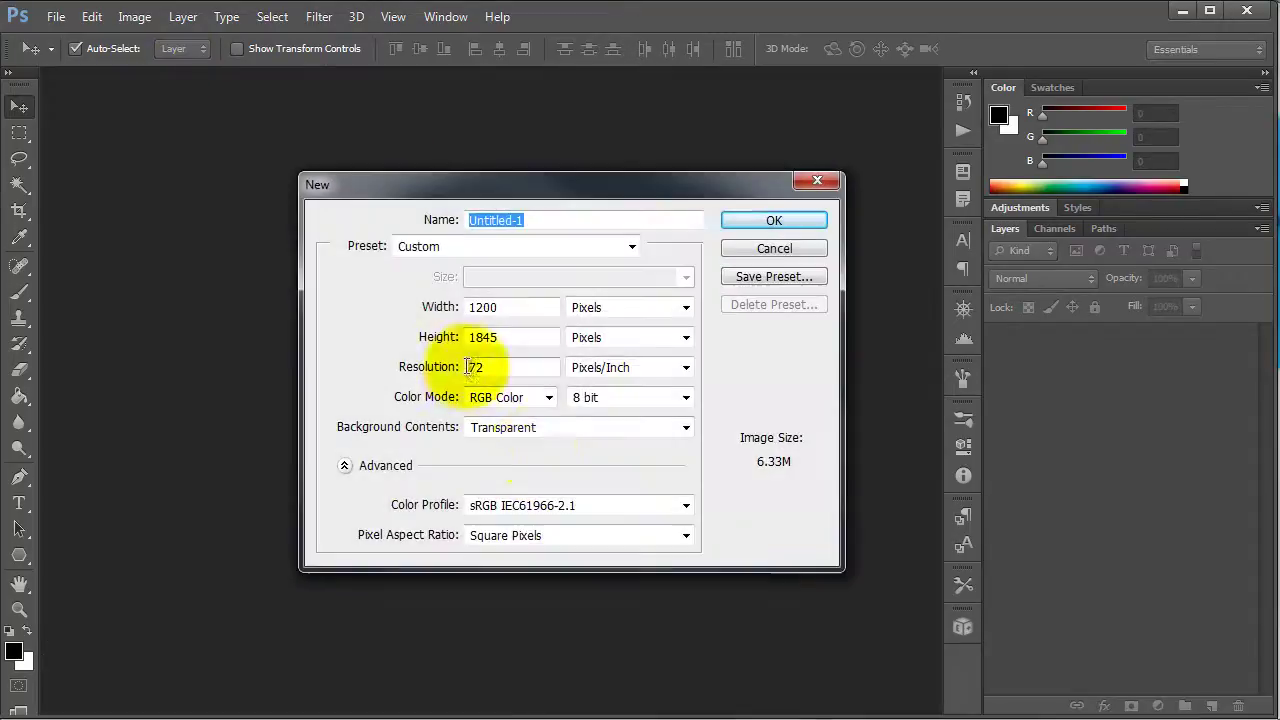
click(556, 429)
click(556, 429)
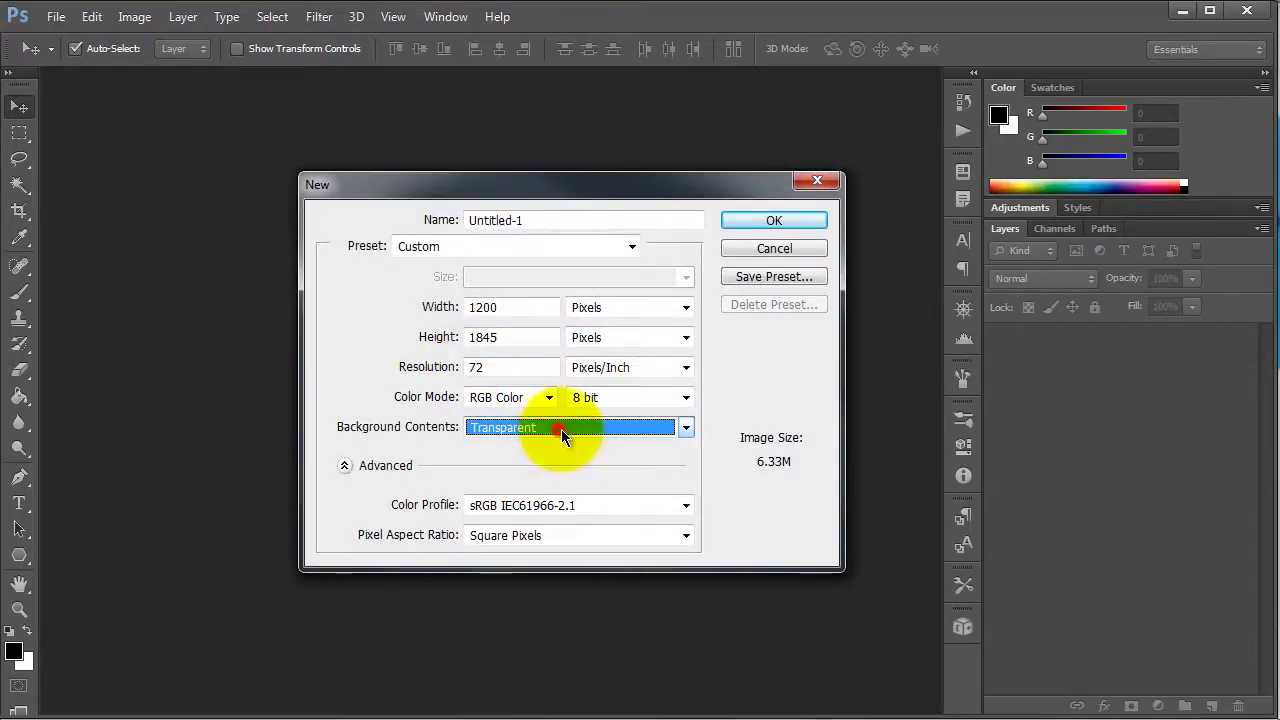
click(786, 250)
Step: Set the background colour to ff0000 and create a 1200×1845 px document filled with it
click(22, 662)
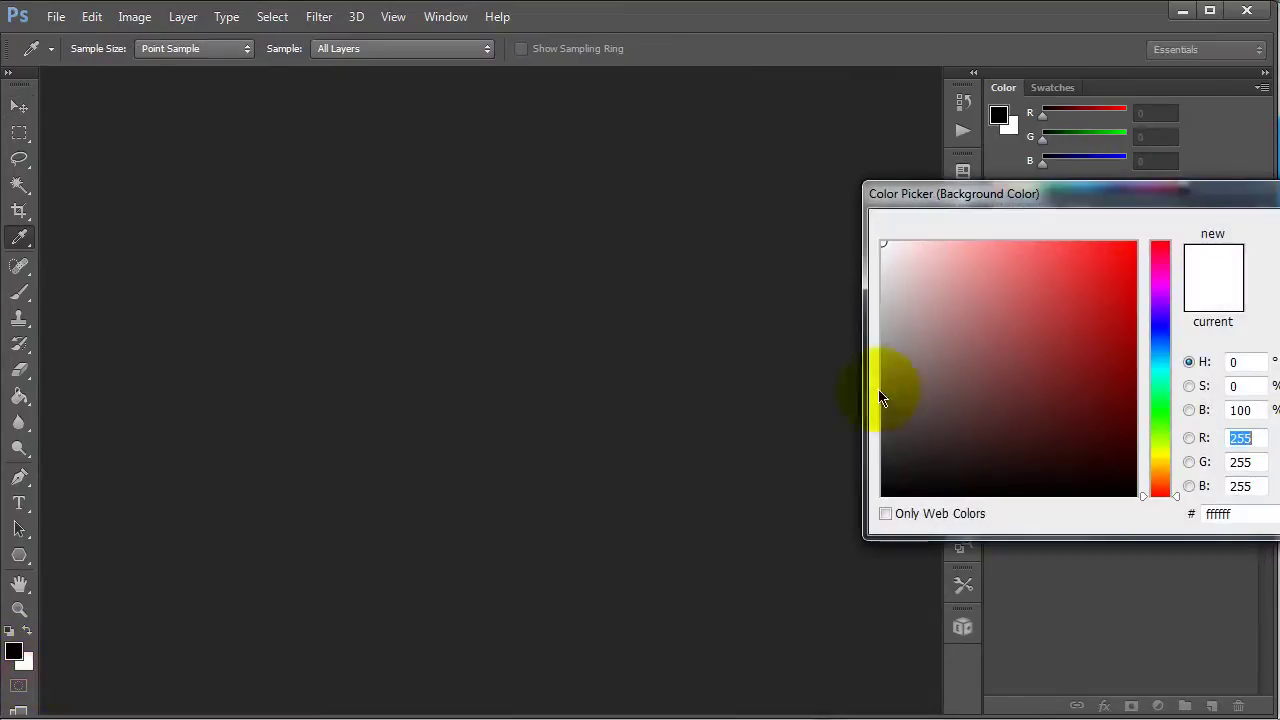
click(1134, 244)
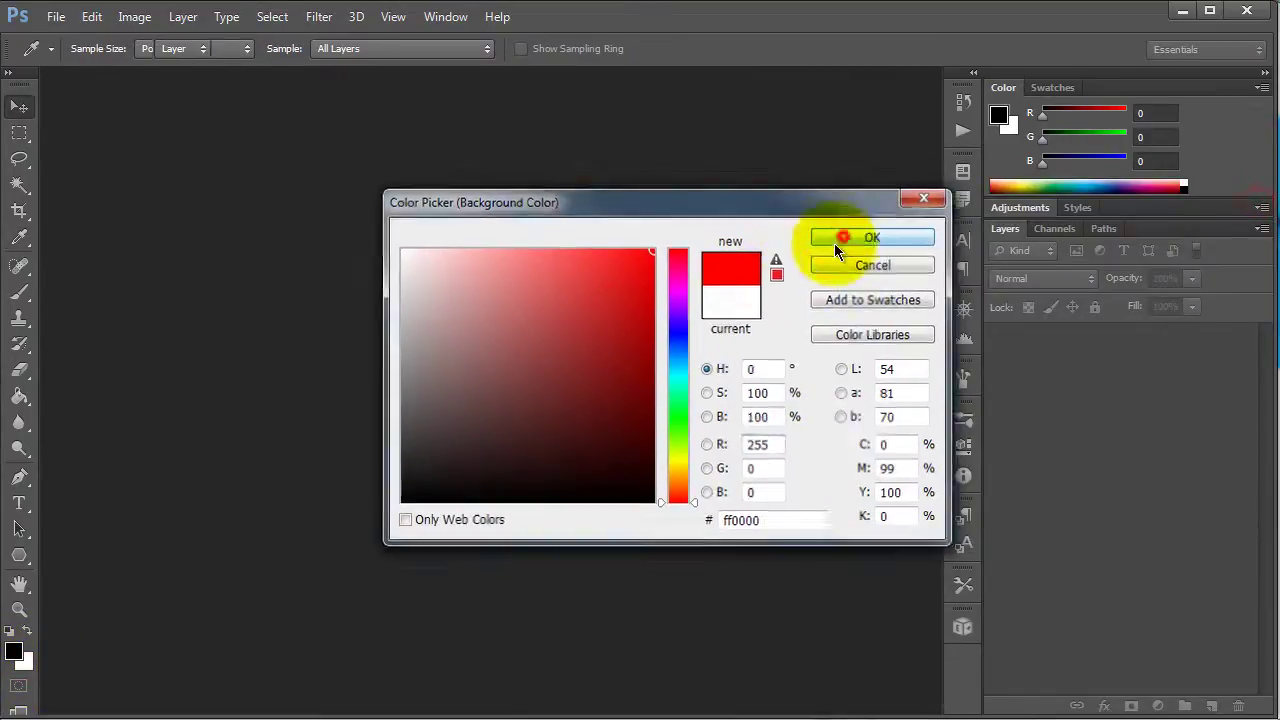
click(843, 236)
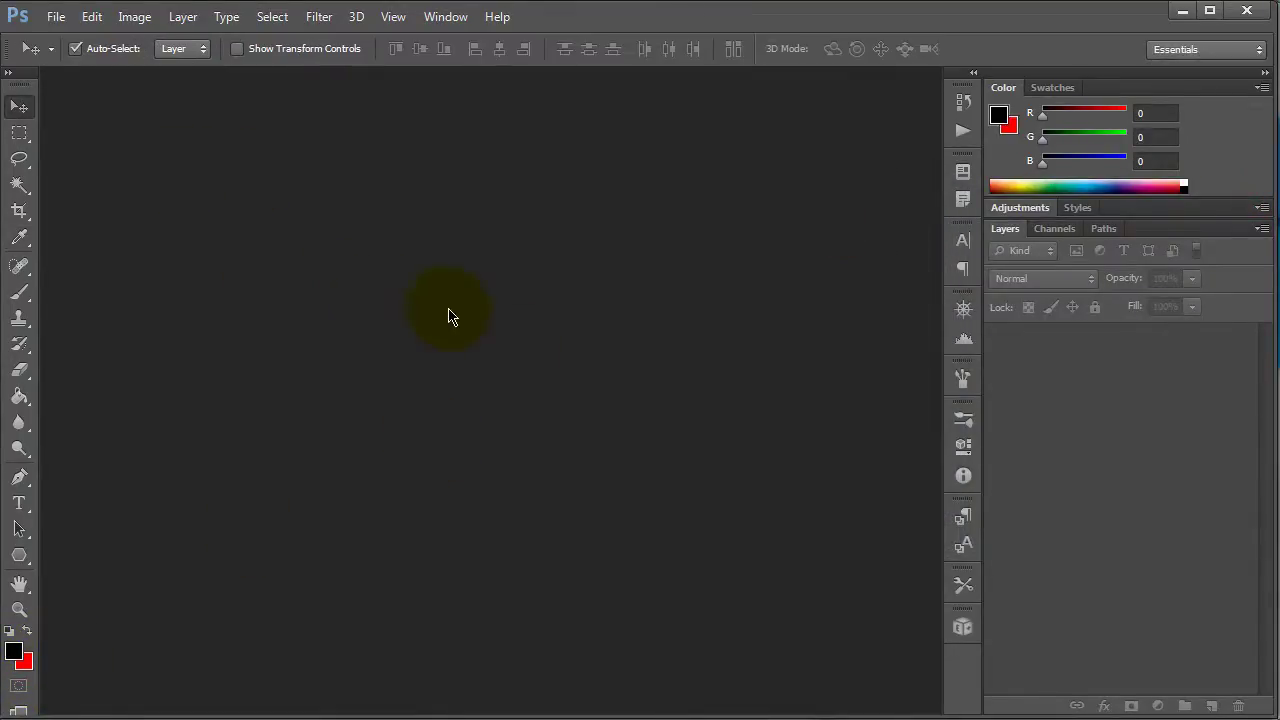
key(ctrl+n)
click(556, 427)
click(566, 462)
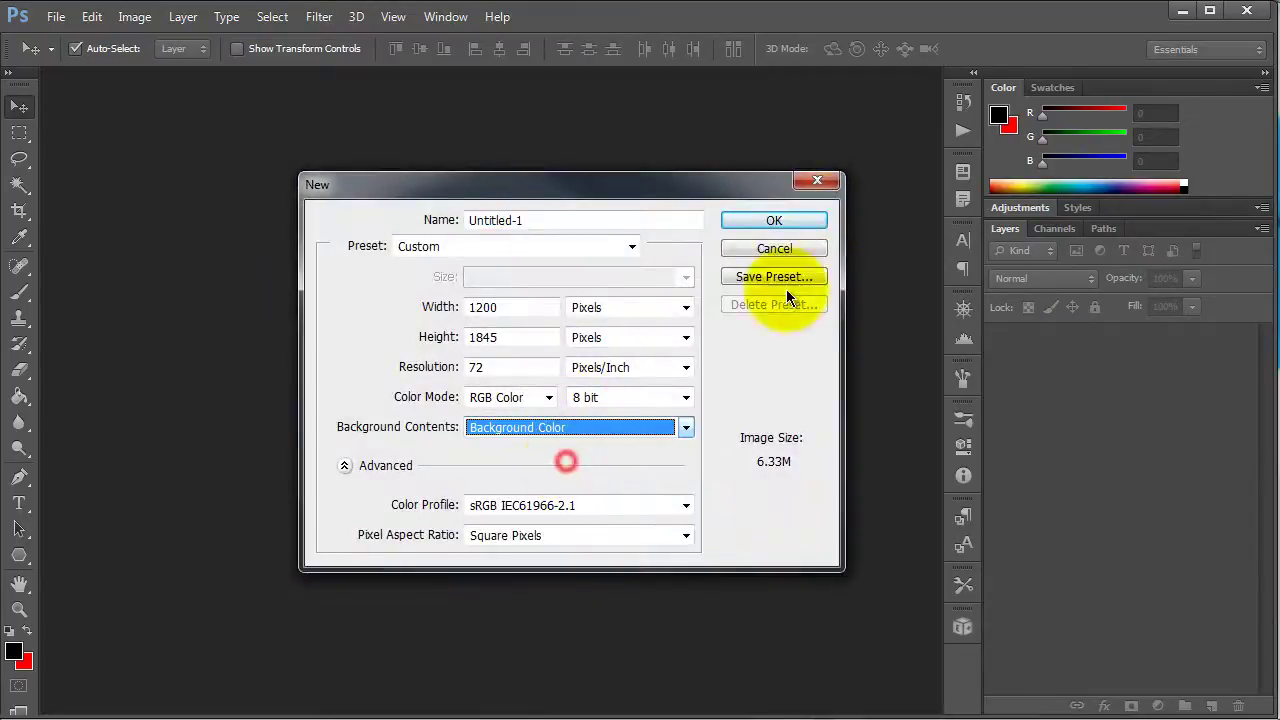
click(789, 221)
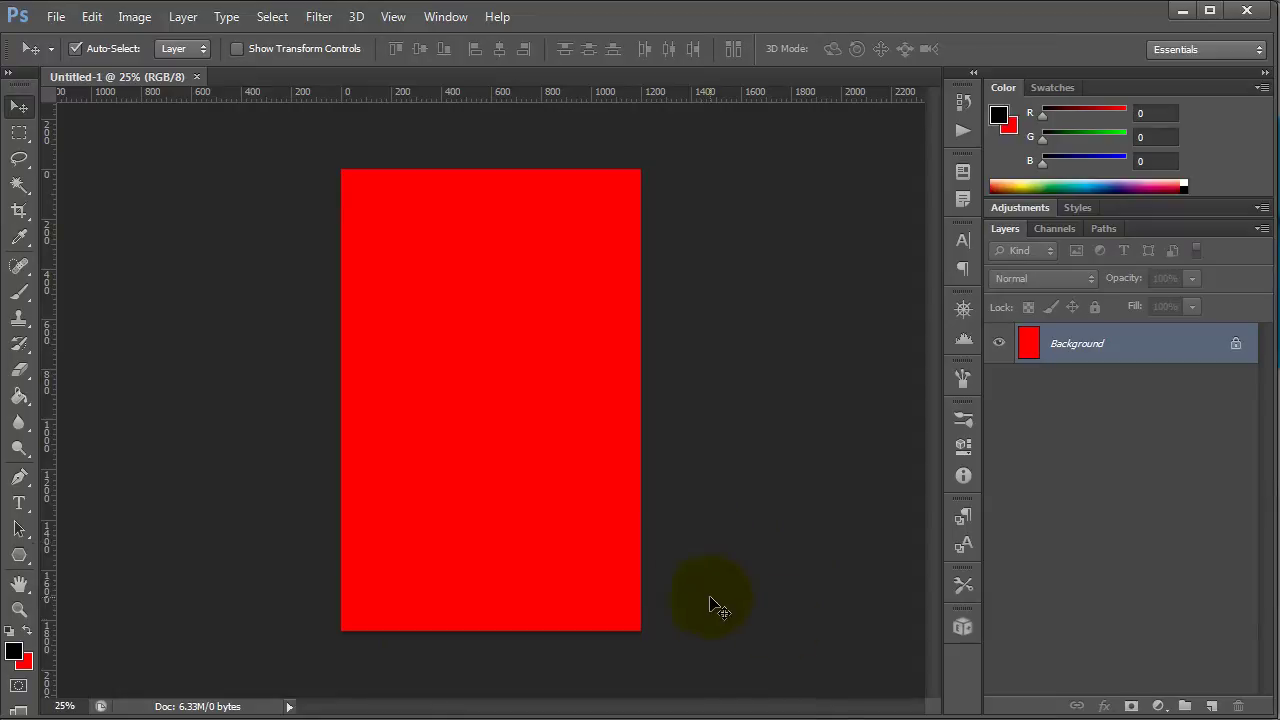
Step: Save the red document as test.psd, replacing the existing file
key(u)
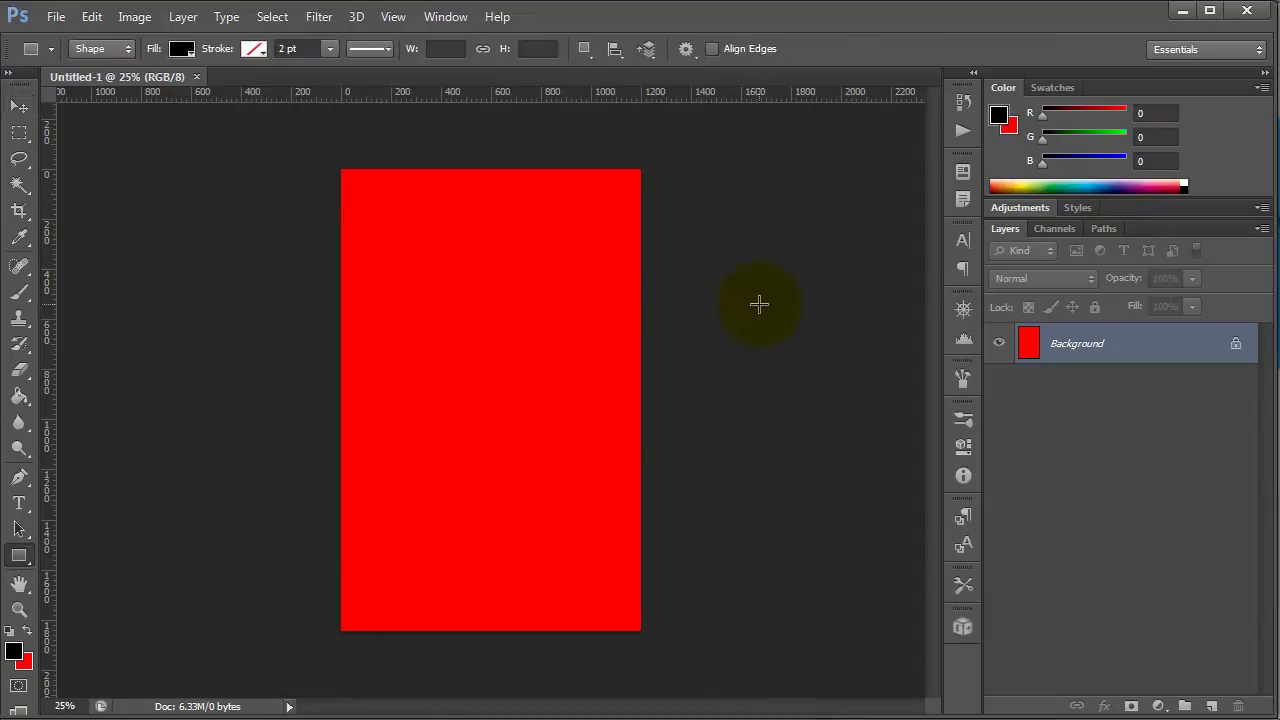
key(ctrl+shift+s)
double_click(505, 144)
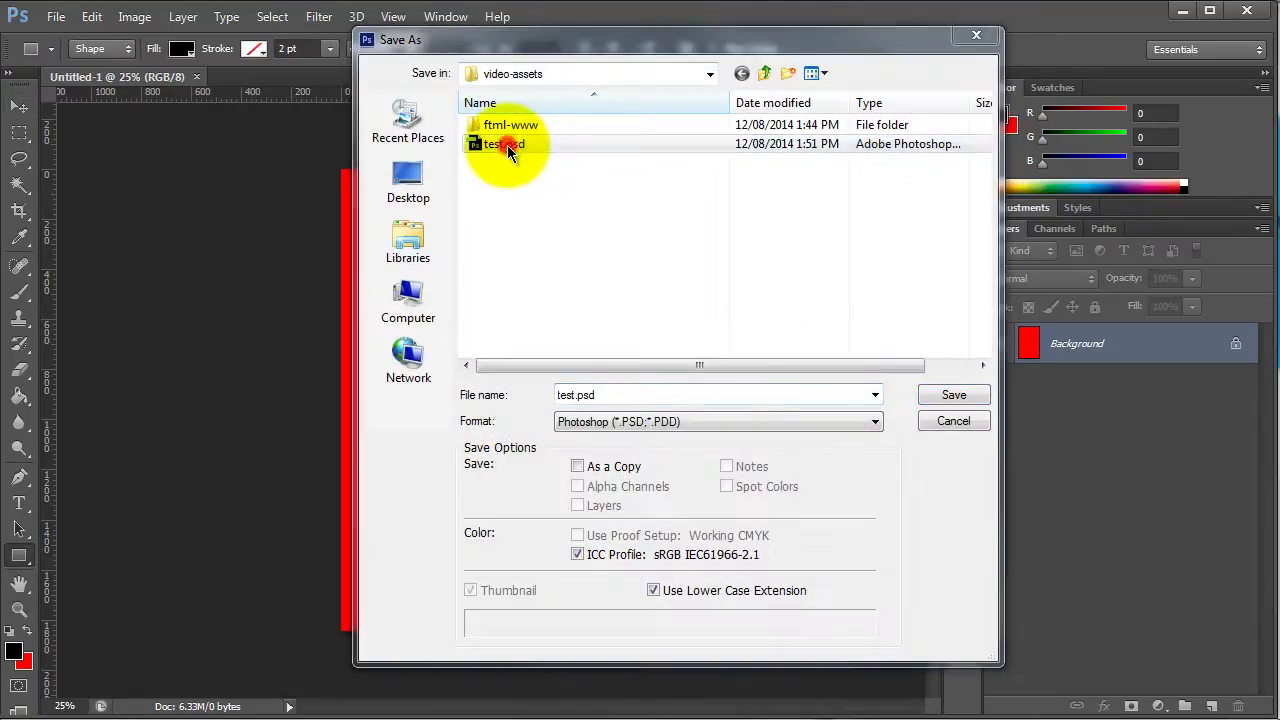
click(580, 291)
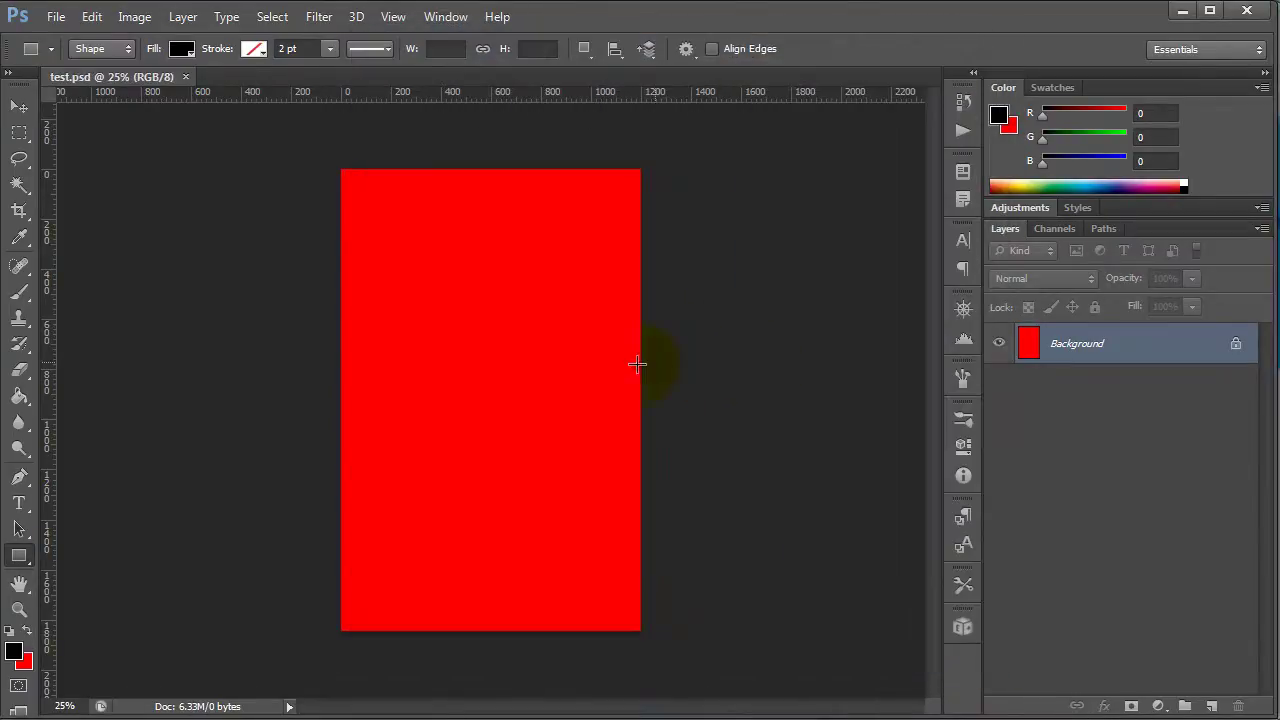
Step: Dismiss the locked-layer errors from trying to move the red Background, then bring up Export Kit
key(v)
click(740, 424)
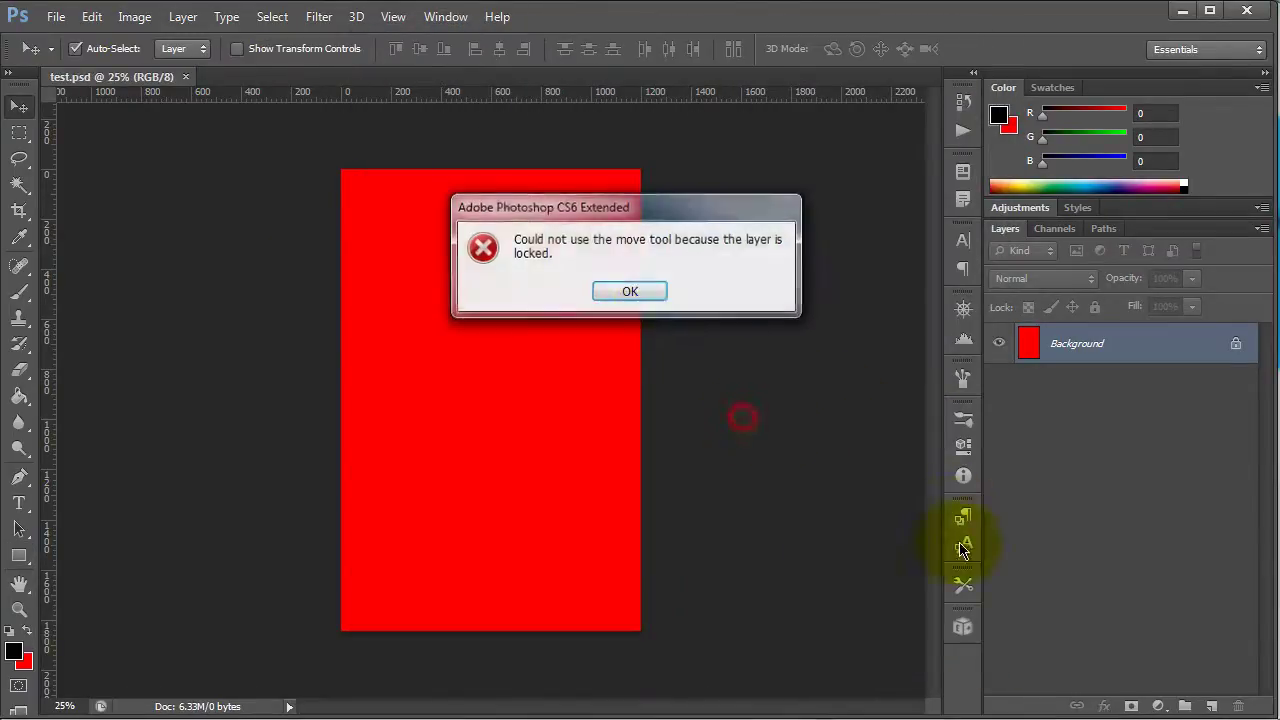
click(648, 288)
click(843, 510)
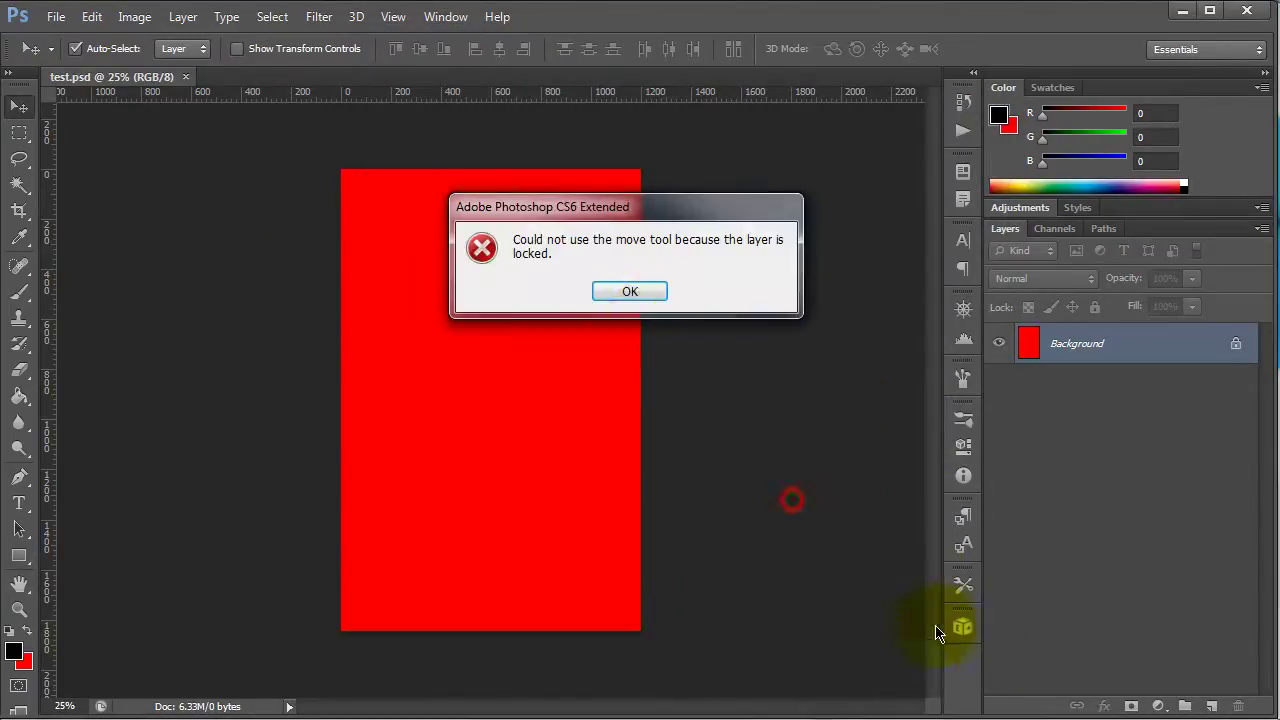
click(614, 291)
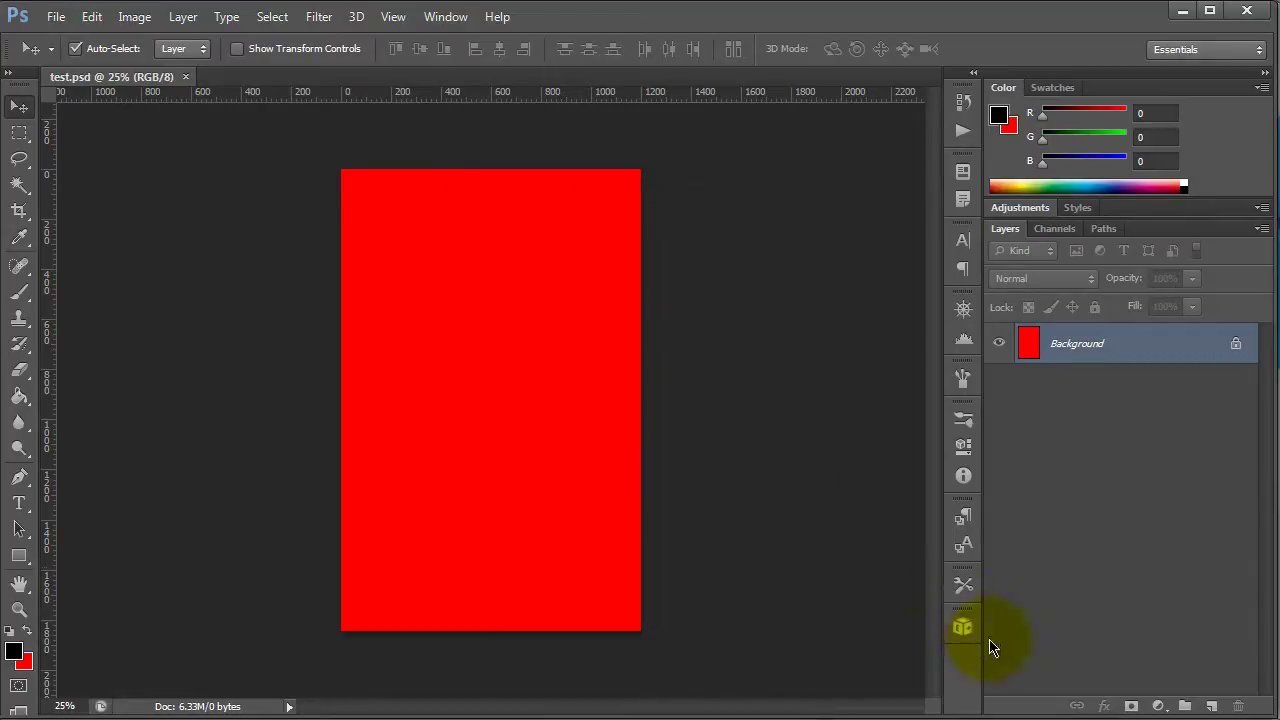
click(962, 627)
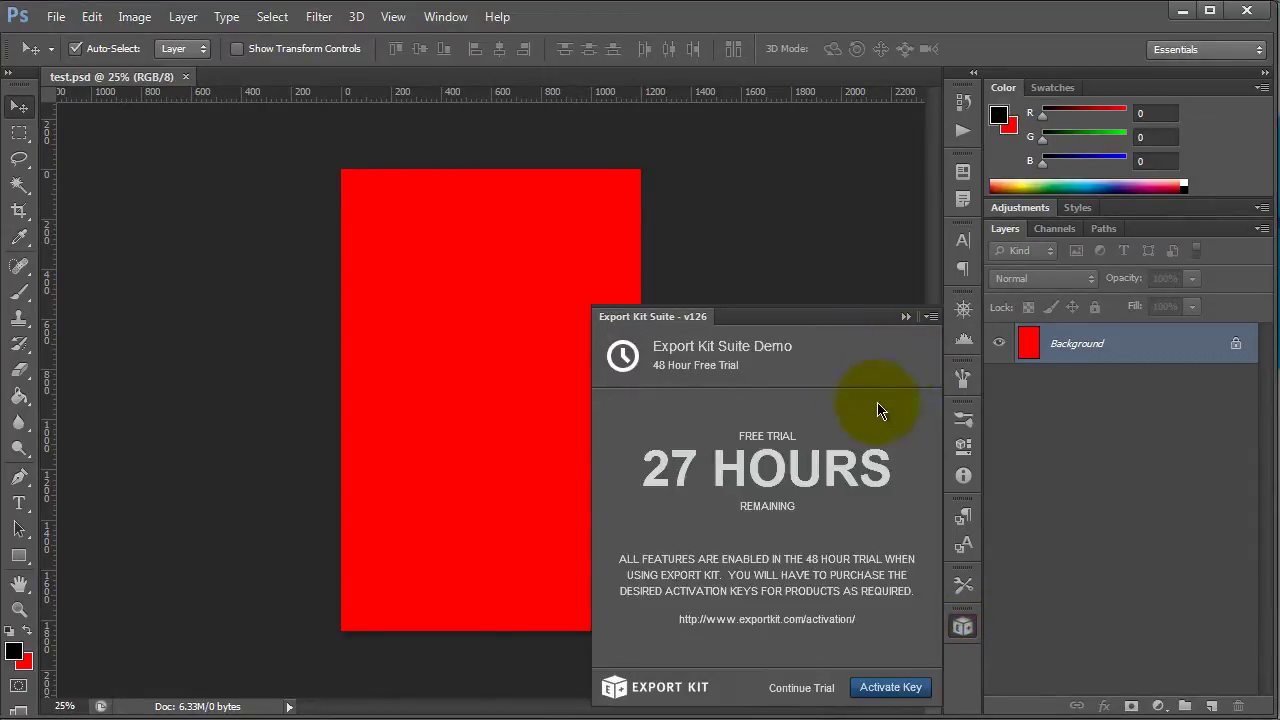
Step: Continue the Export Kit trial, set the export format to HTML5, and save the document
click(794, 686)
click(857, 330)
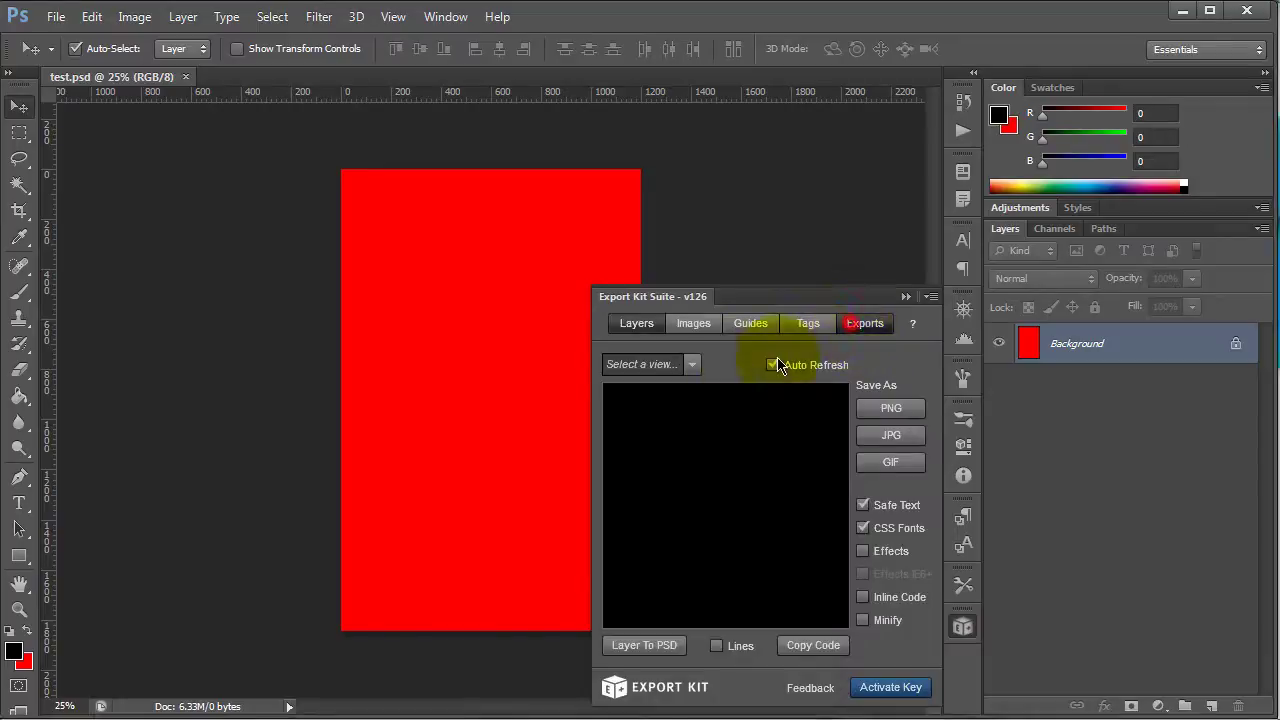
click(725, 230)
click(683, 256)
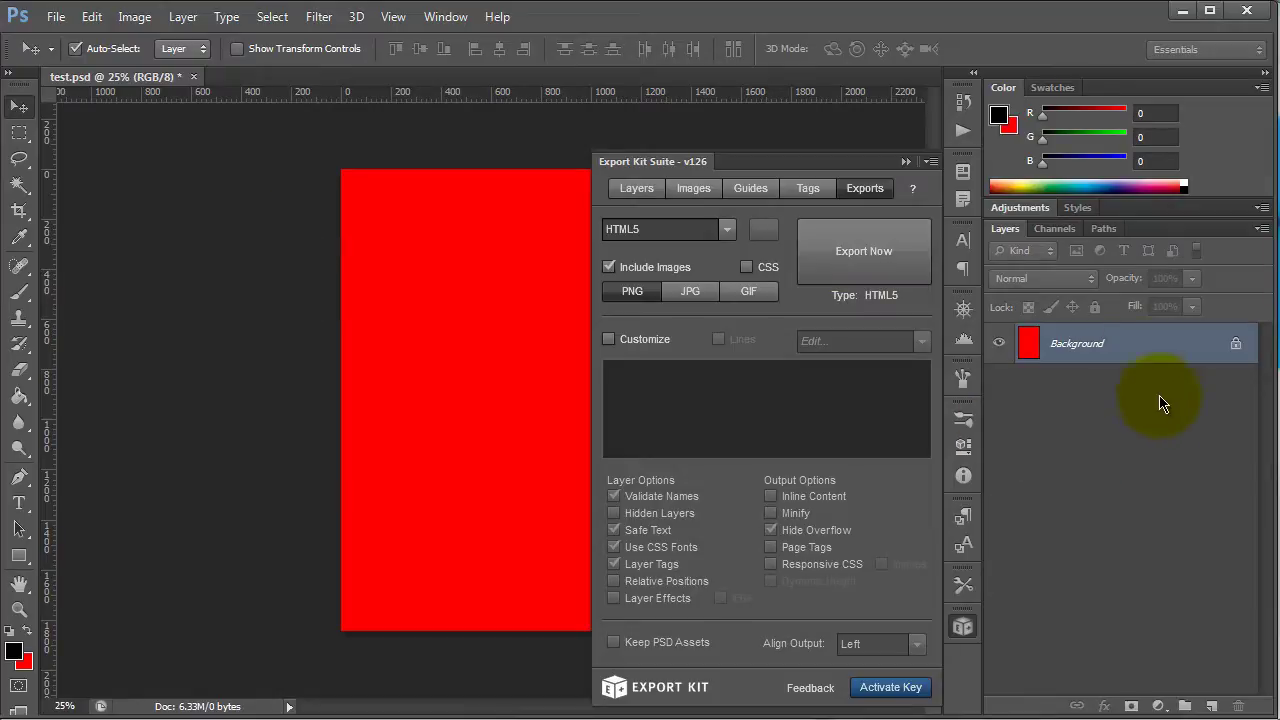
click(206, 244)
key(ctrl+s)
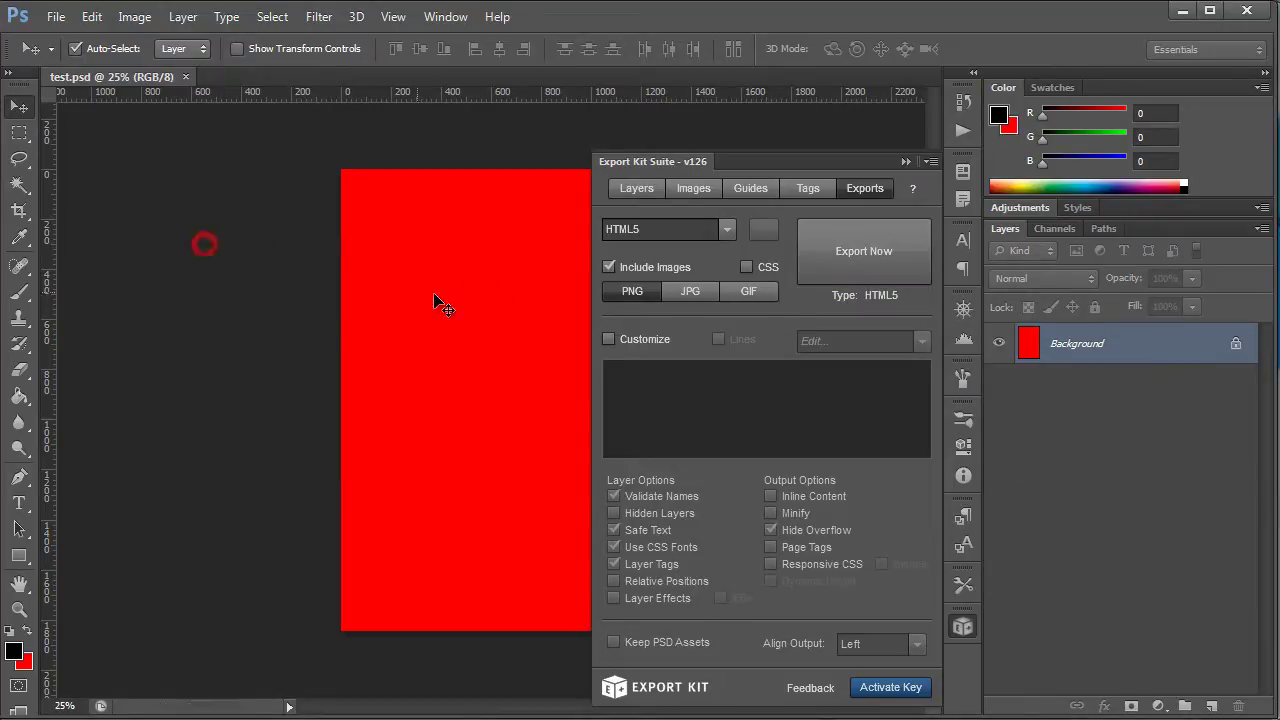
Step: Add a new layer and write 'Text Layer' on the red canvas with the Type tool
click(1209, 706)
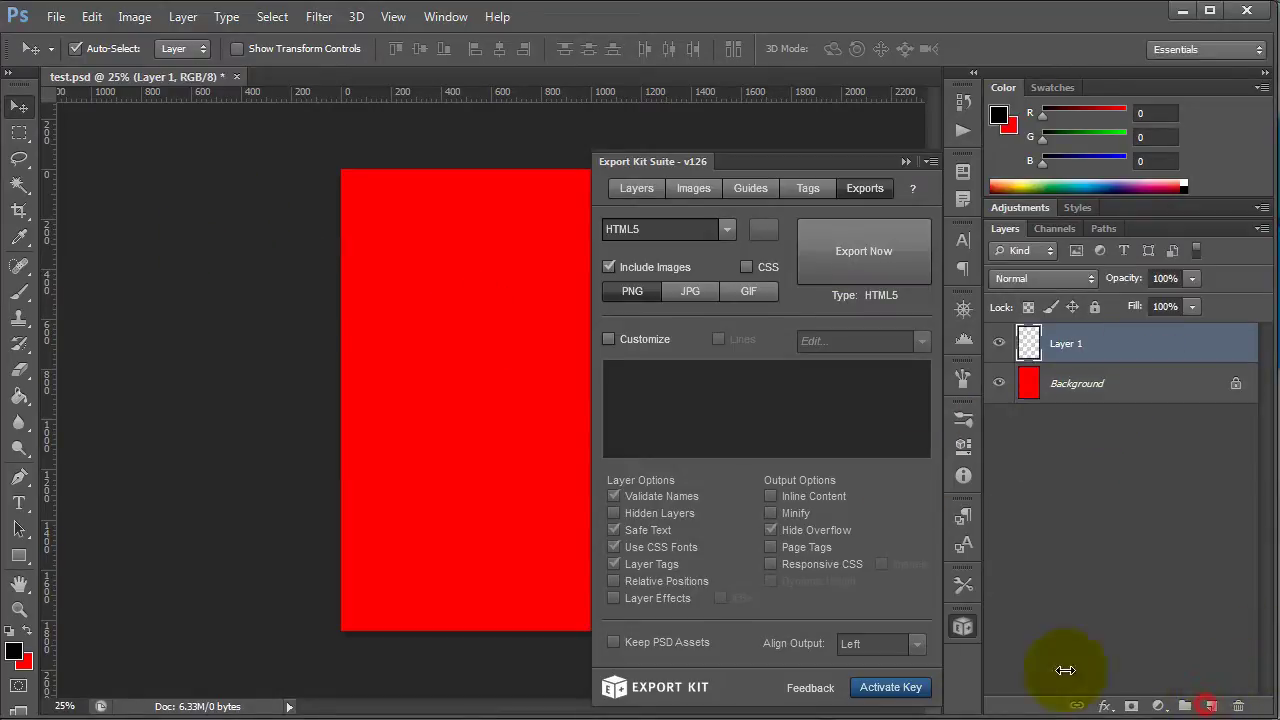
click(19, 503)
click(404, 302)
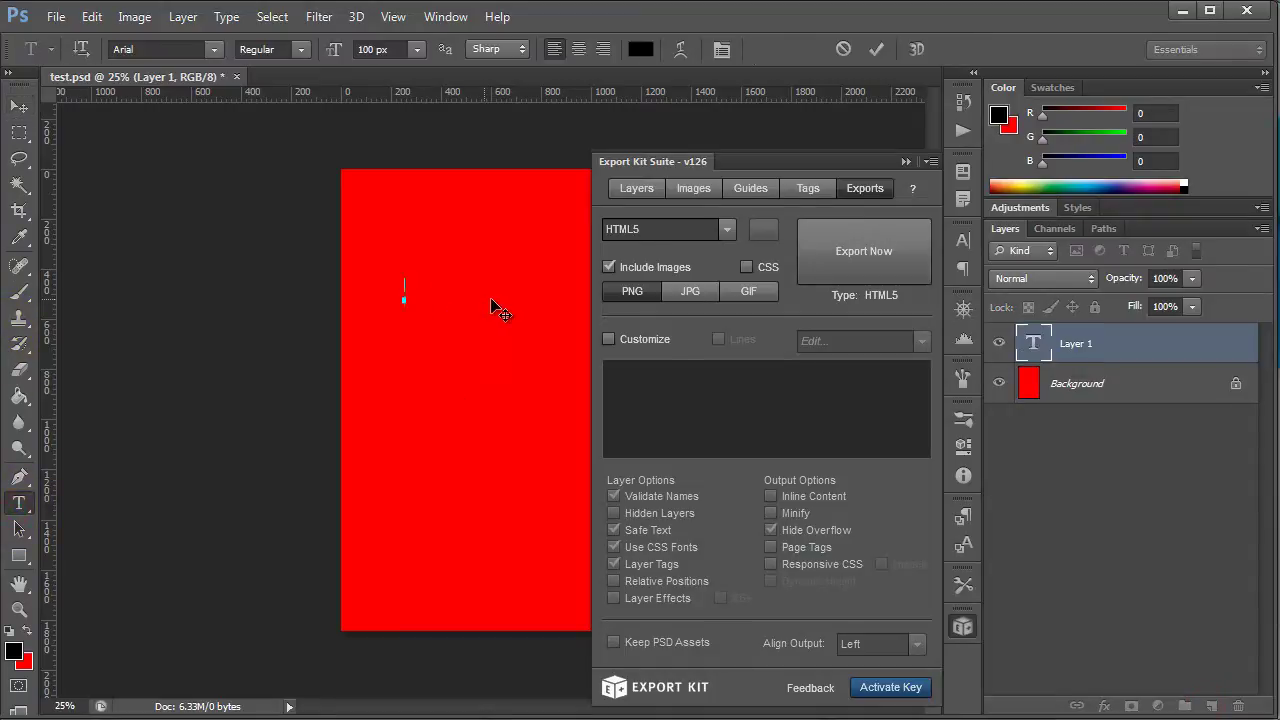
text(Text )
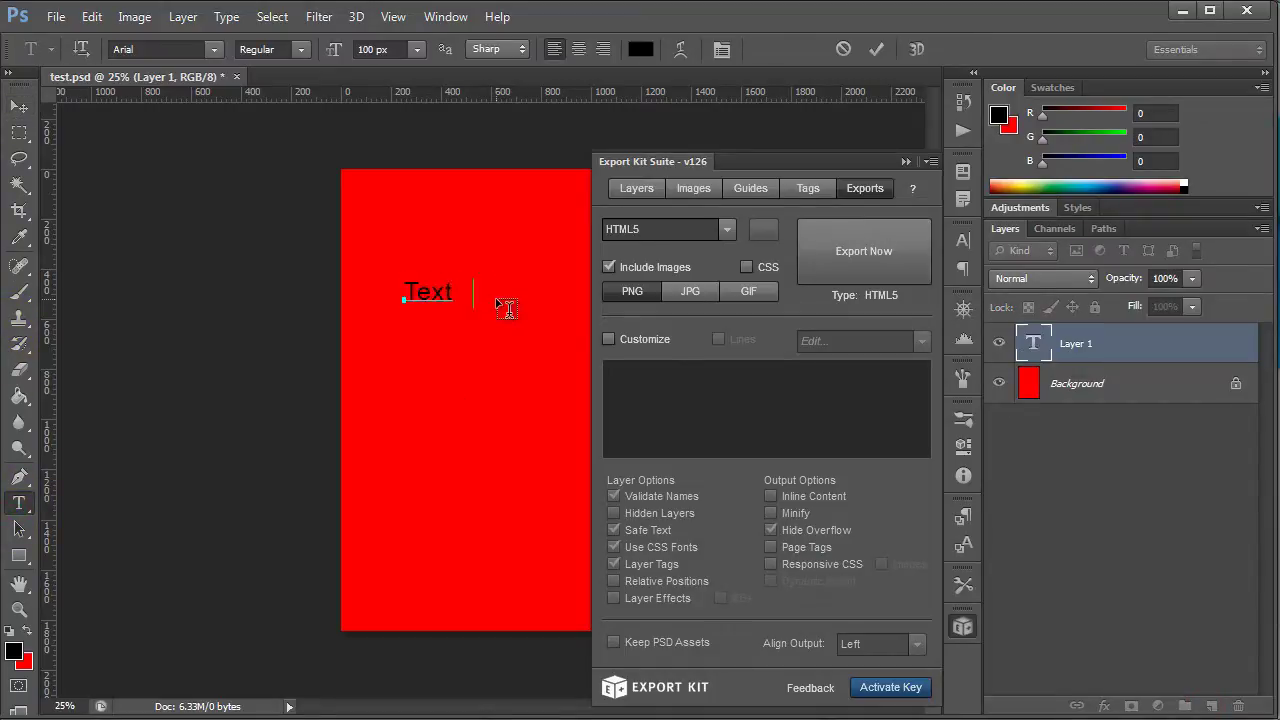
text(Layer)
key(ctrl+Return)
key(v)
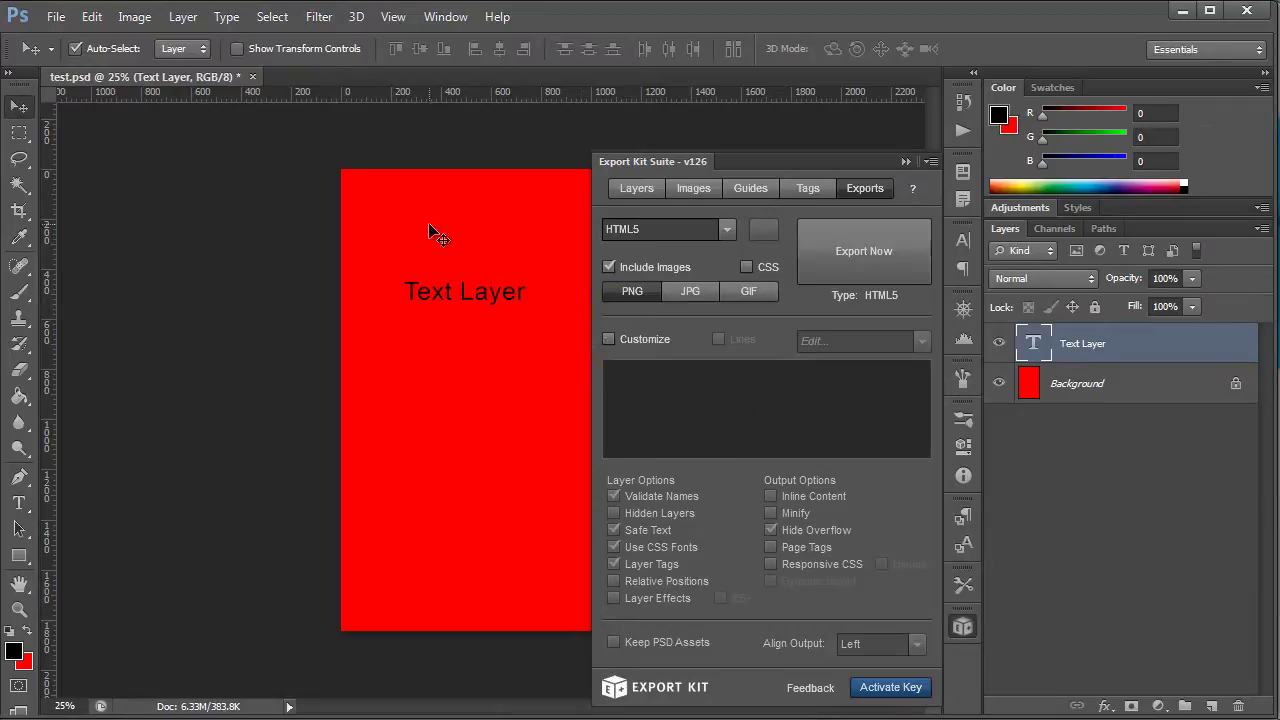
Step: Export test.psd as HTML5, reopen it from recent files, re-export, and dismiss the Export Complete alert
click(893, 248)
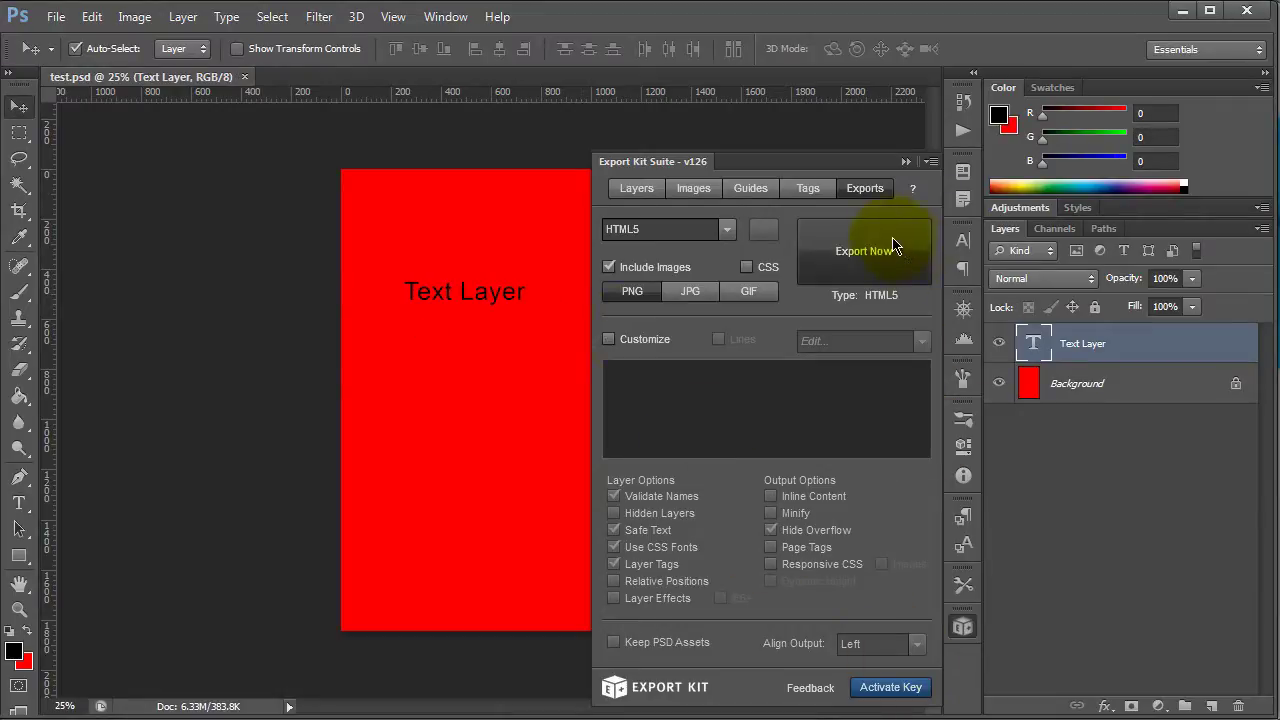
click(245, 80)
click(56, 17)
mouse_move(141, 152)
click(365, 152)
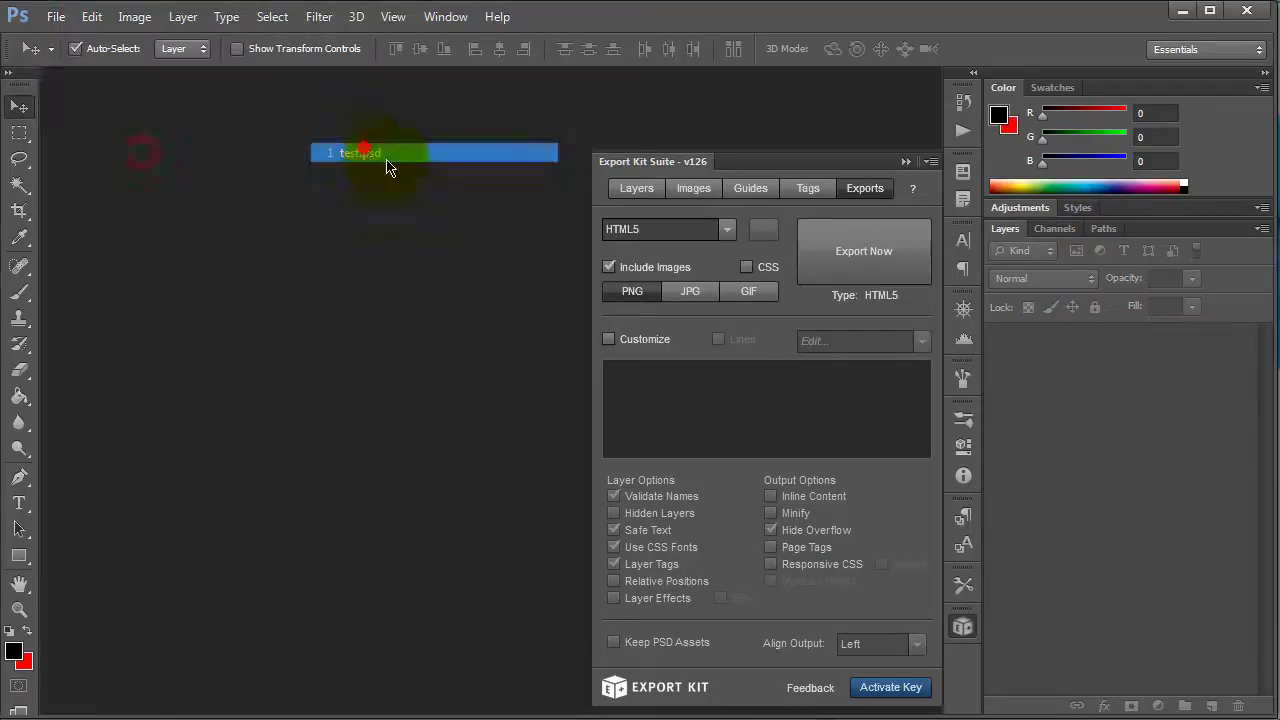
click(865, 252)
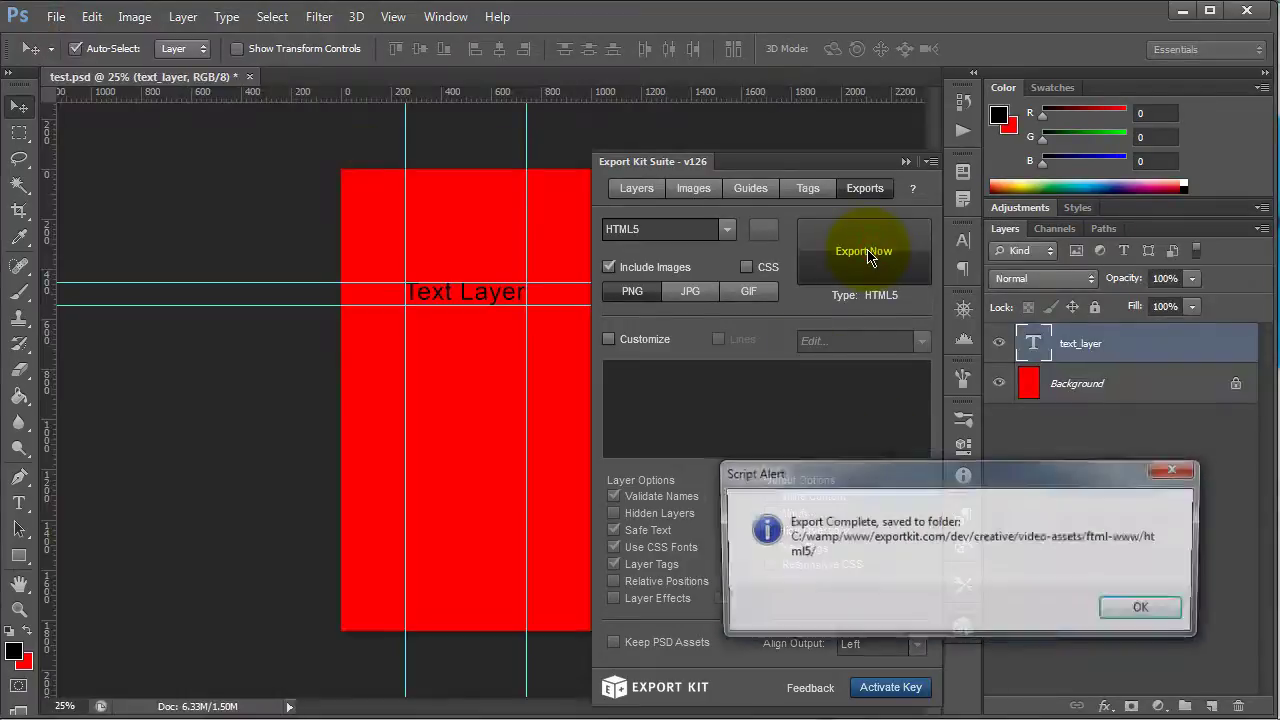
click(1140, 607)
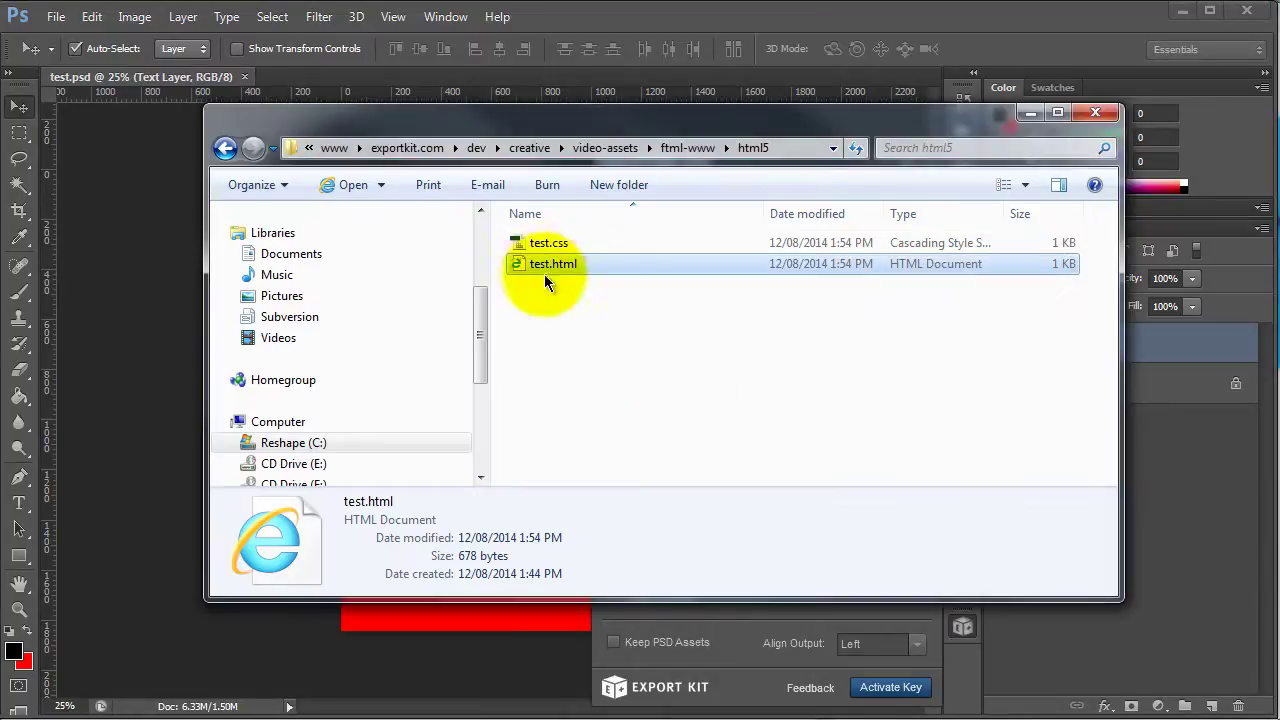
Step: Open test.html in Sublime Text 2 and select the nested text_layer div on lines 28–30
right_click(544, 266)
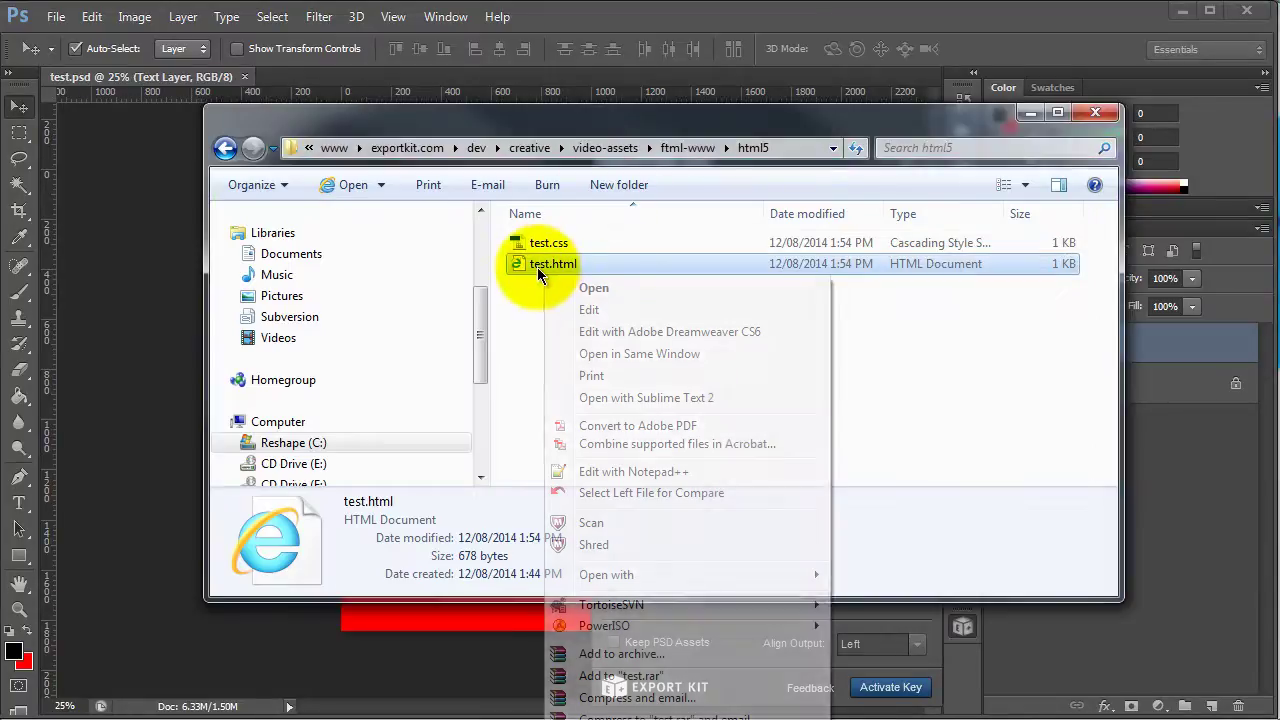
click(643, 398)
click(417, 386)
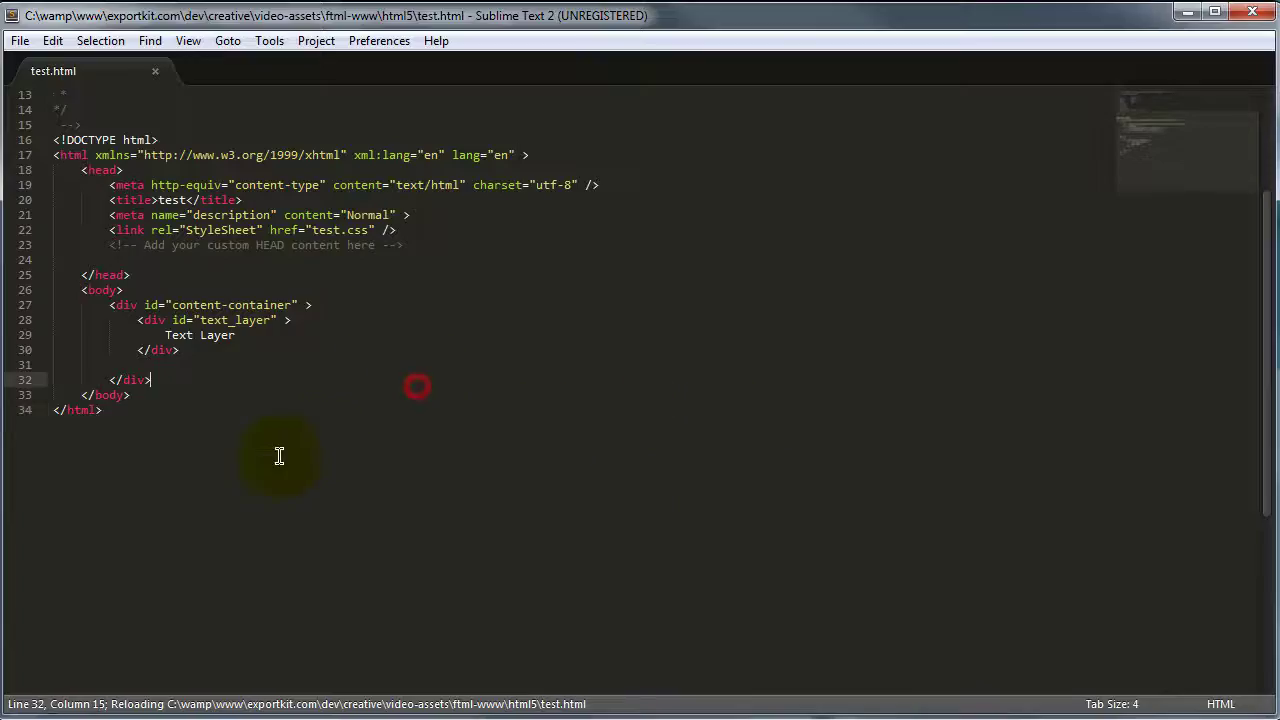
drag(212, 360, 130, 320)
click(208, 376)
click(199, 367)
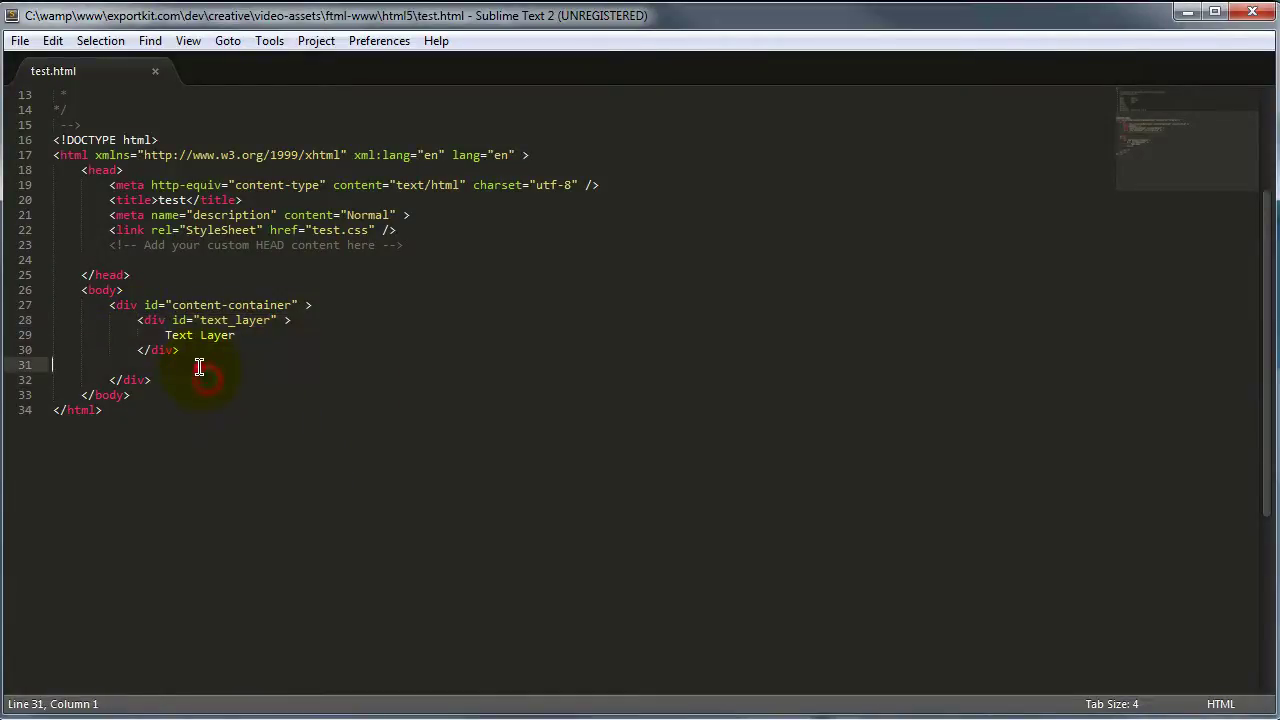